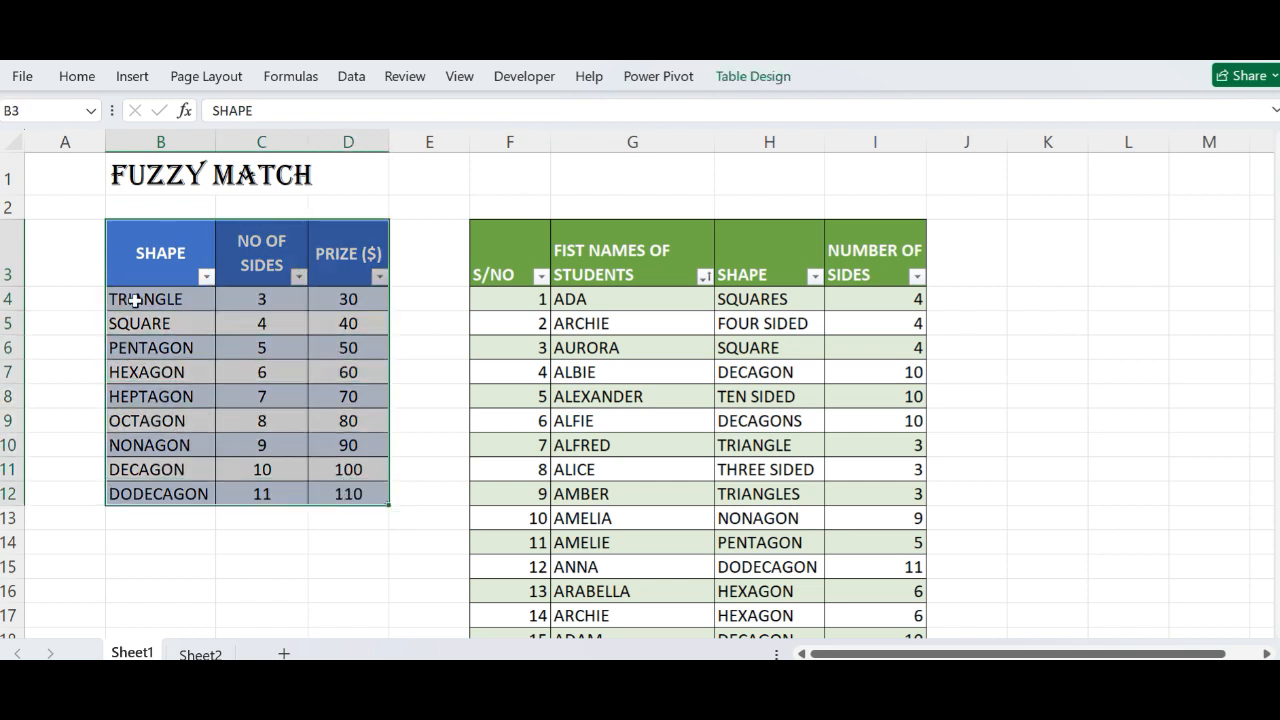
Step: Review the shape and prize columns of the blue table and the names, shapes and side counts in the green student table
left_click_drag(157, 300, 160, 494)
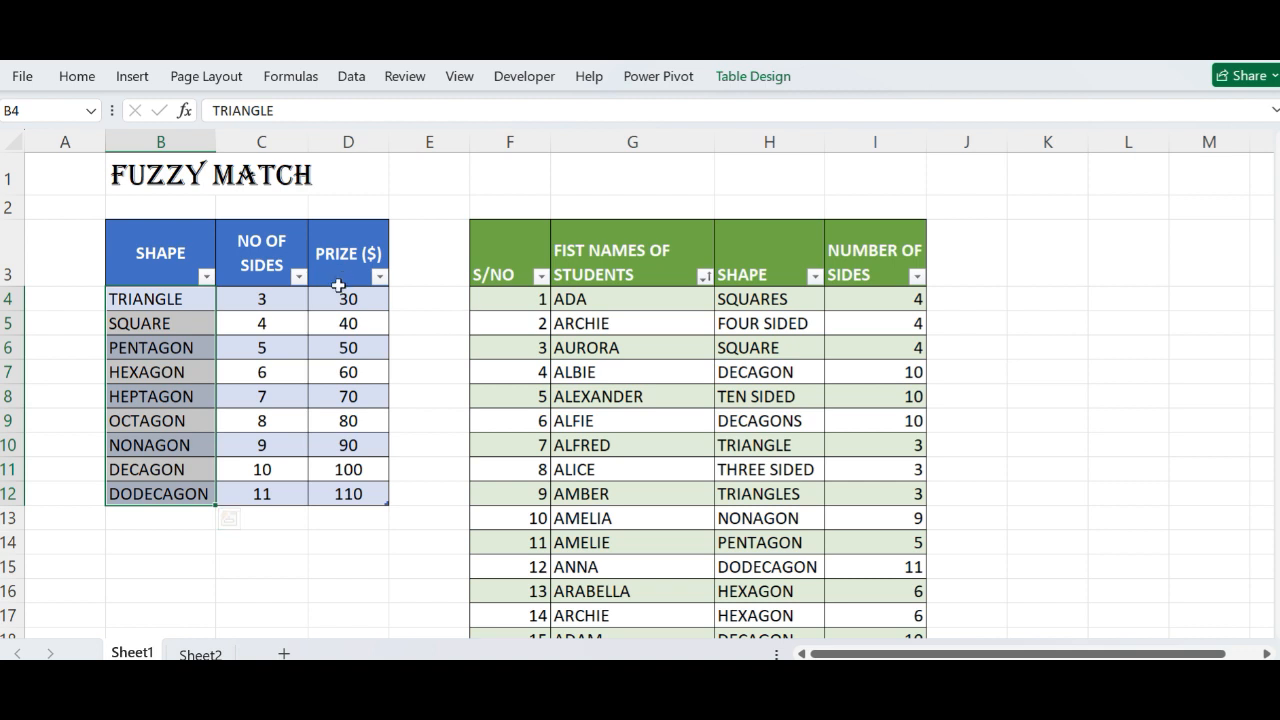
left_click_drag(343, 296, 342, 494)
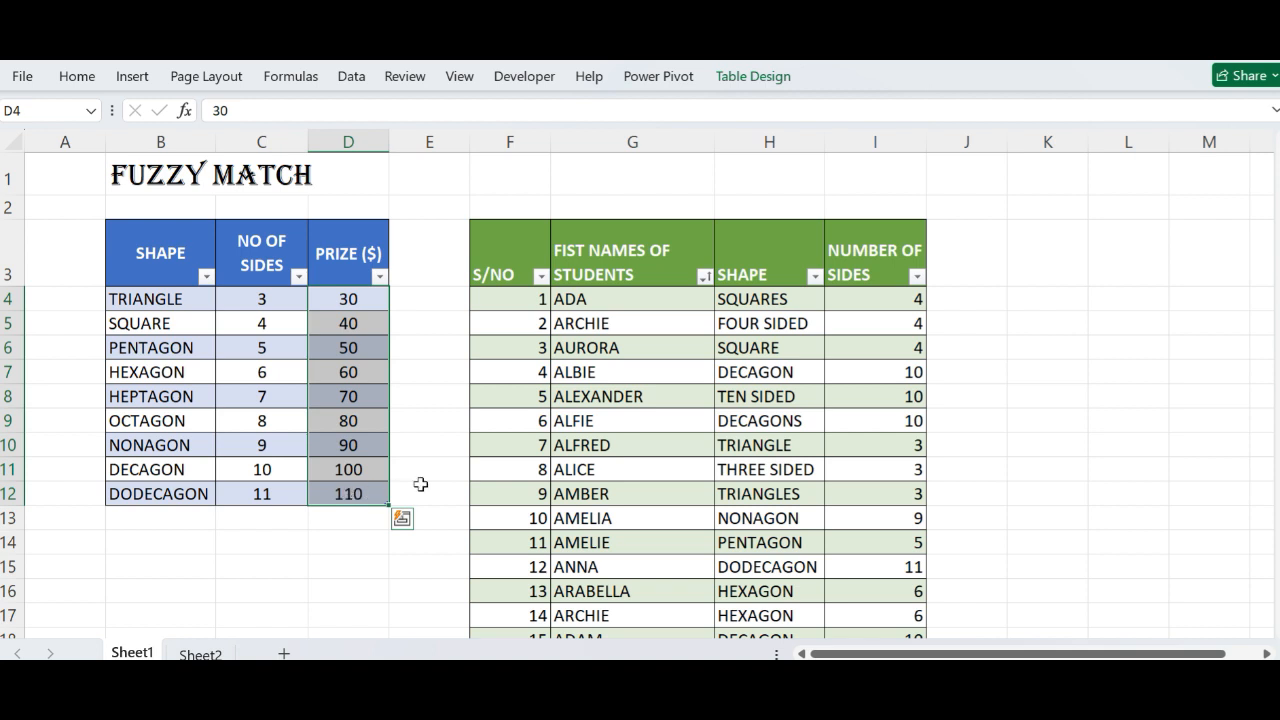
left_click(601, 291)
left_click_drag(602, 291, 614, 468)
left_click_drag(775, 298, 771, 496)
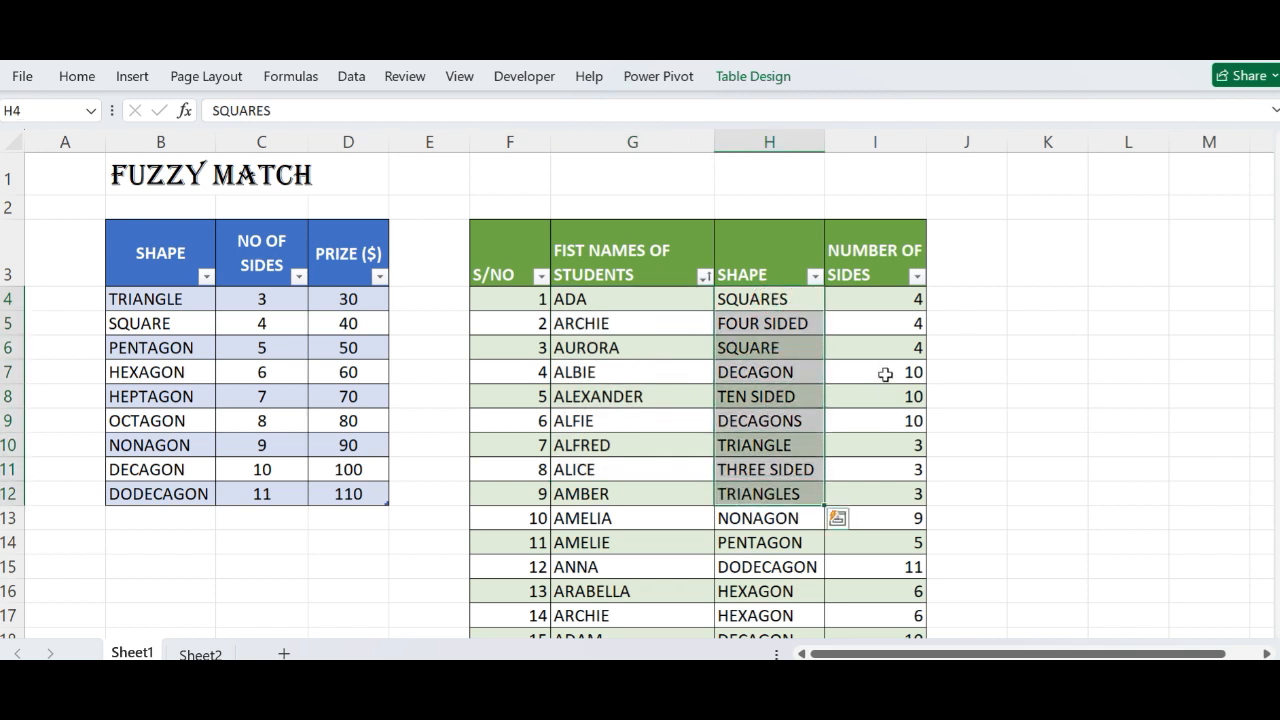
left_click_drag(894, 302, 897, 543)
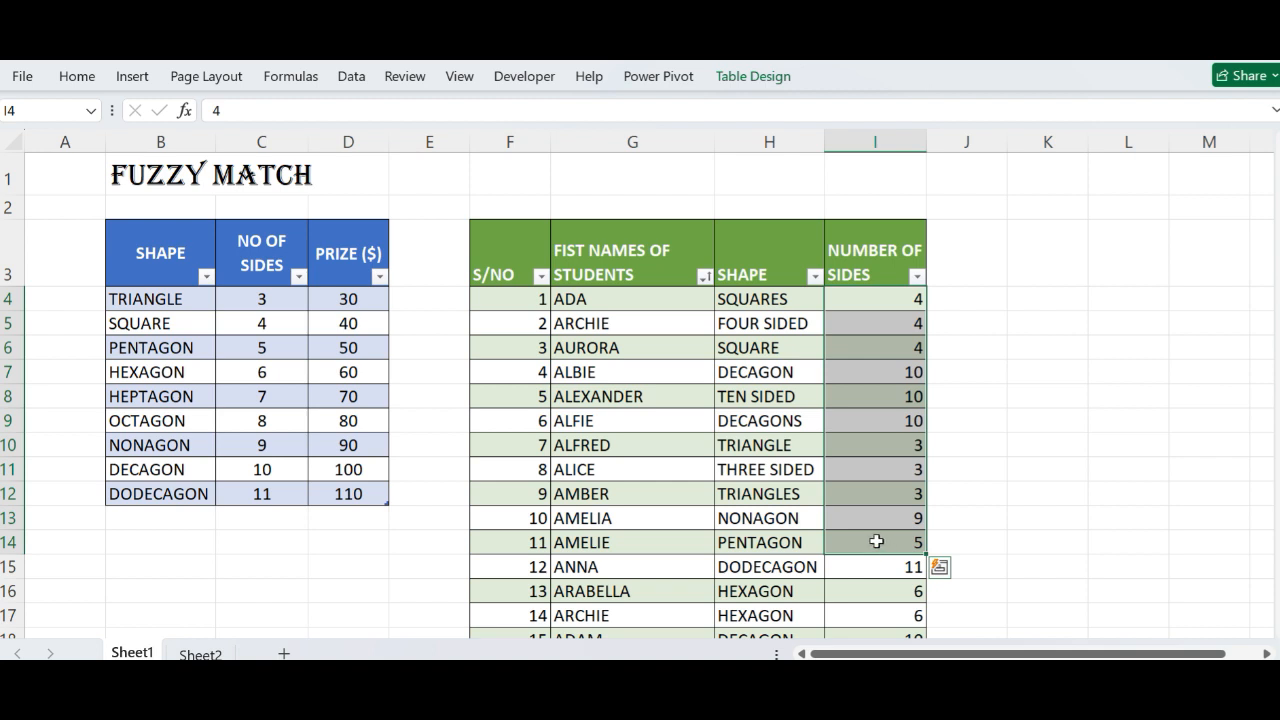
left_click(270, 60)
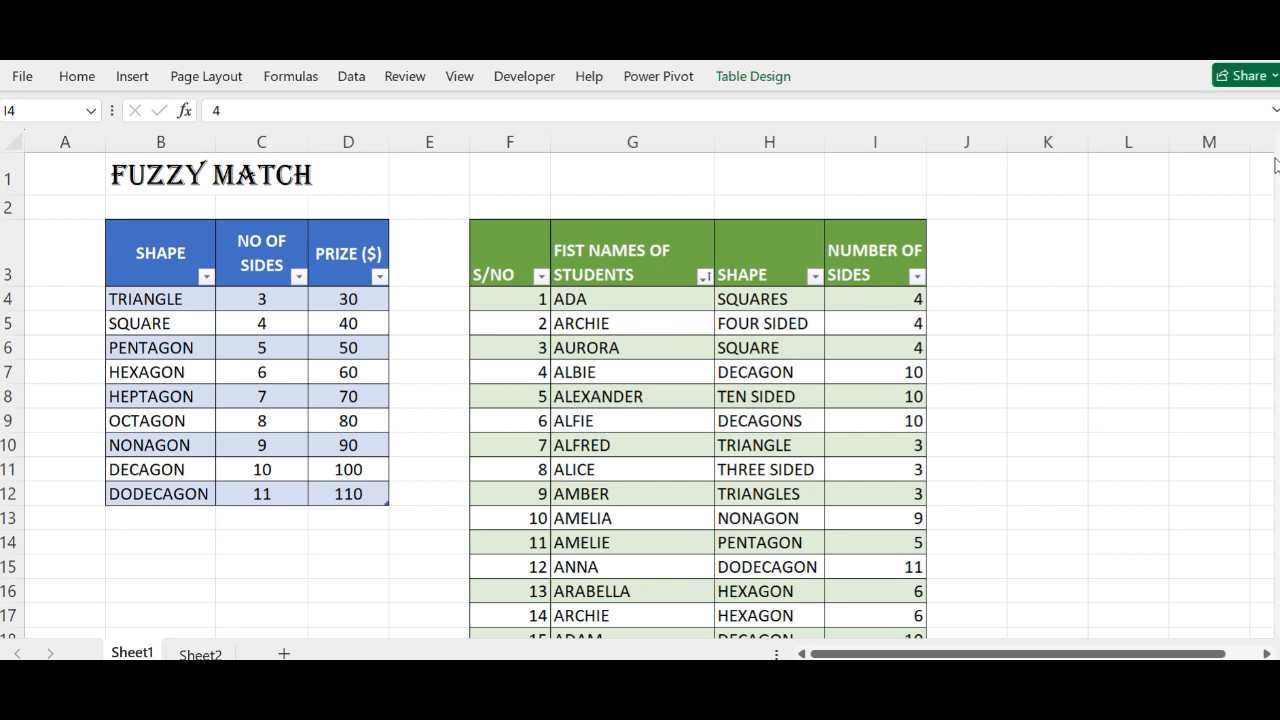
key("shift+Down")
key("shift+Down")
key("shift+Down")
key("shift+Down")
key("shift+Down")
key("shift+Down")
key("shift+Down")
key("shift+Down")
key("shift+Down")
key("shift+Down")
mouse_move(1274, 150)
left_mouse_down()
mouse_move(1274, 178)
mouse_move(1274, 150)
left_mouse_up()
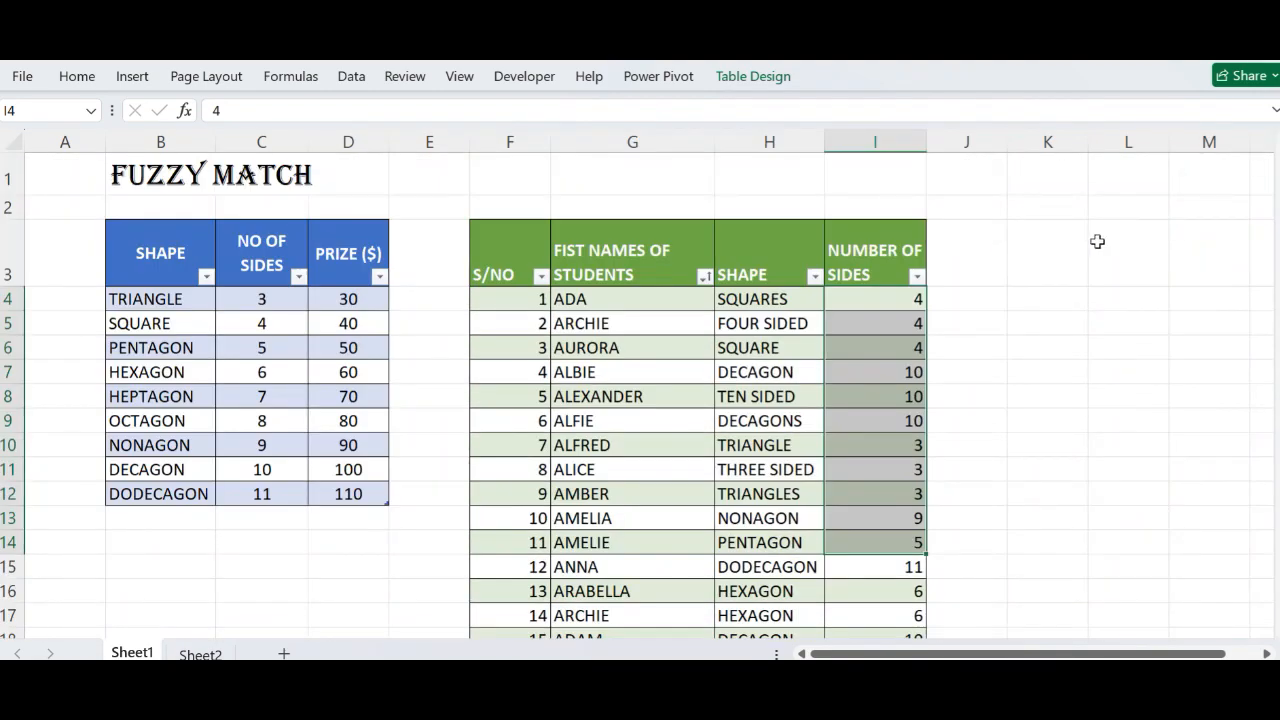
Step: Compare the prize column with the empty column J beside the student table, and the shape entries in both tables
left_click(976, 323)
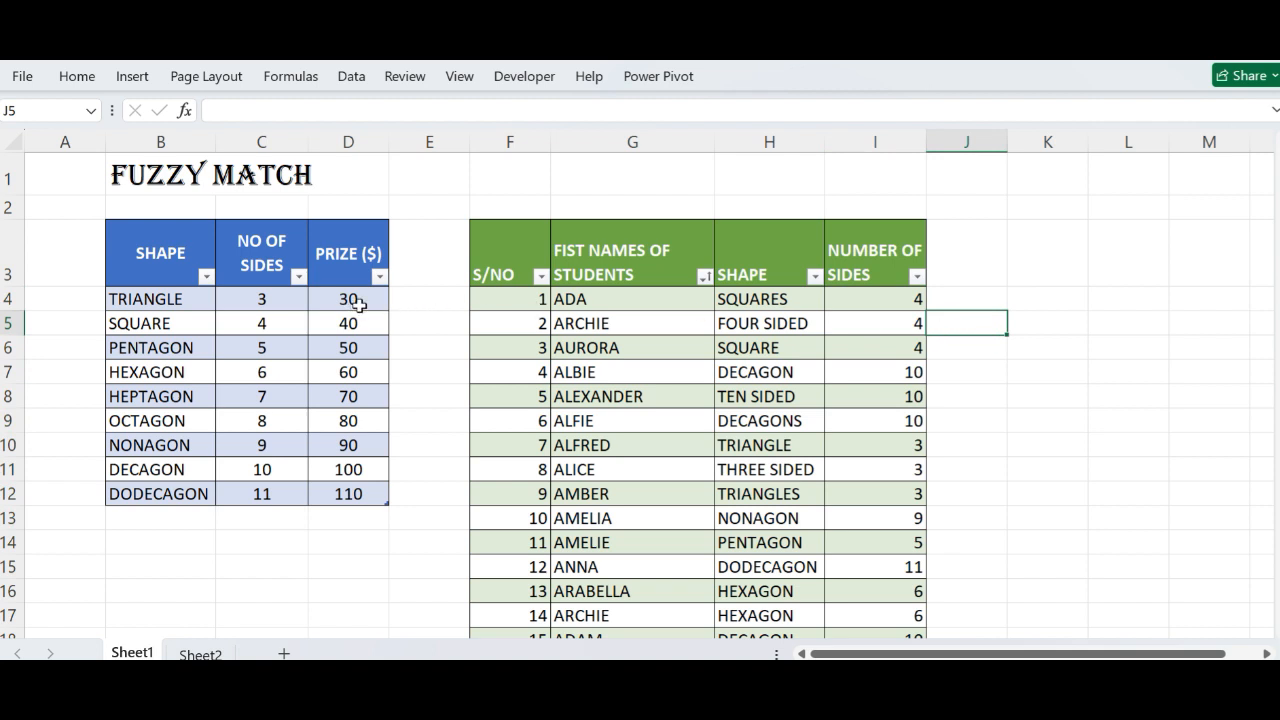
left_click_drag(349, 300, 343, 490)
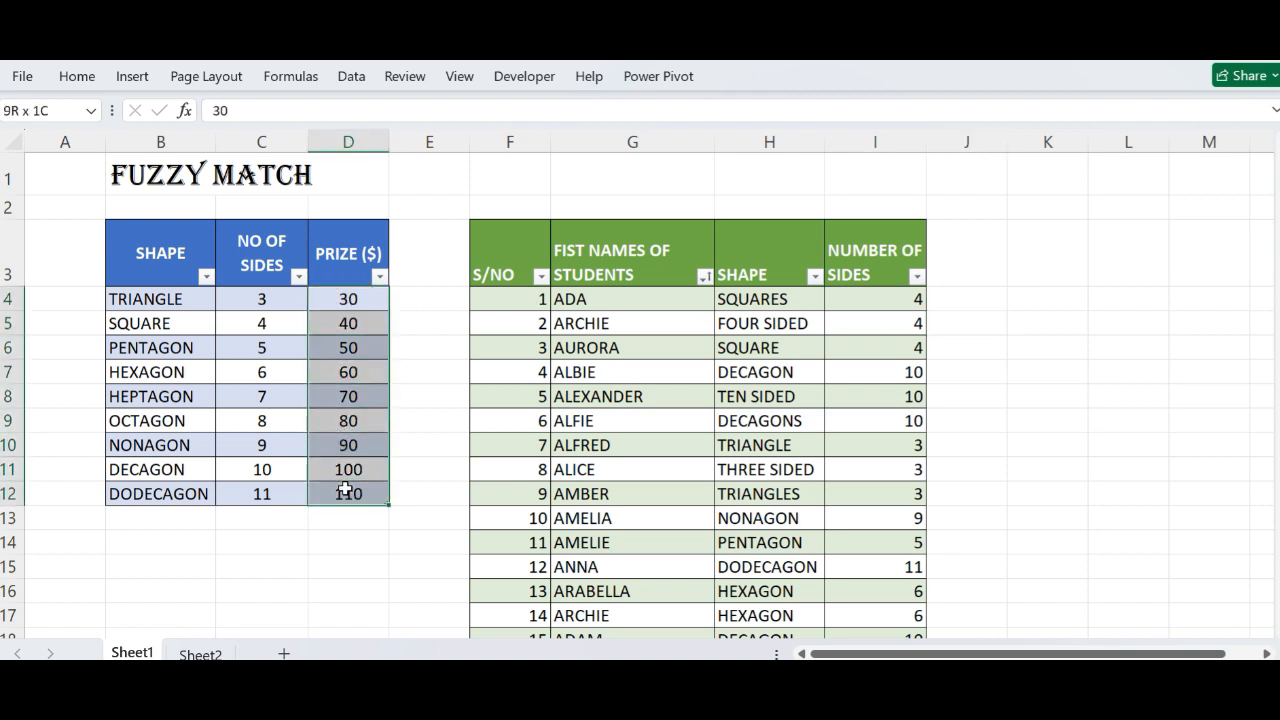
left_click(954, 300)
left_click_drag(954, 300, 960, 540)
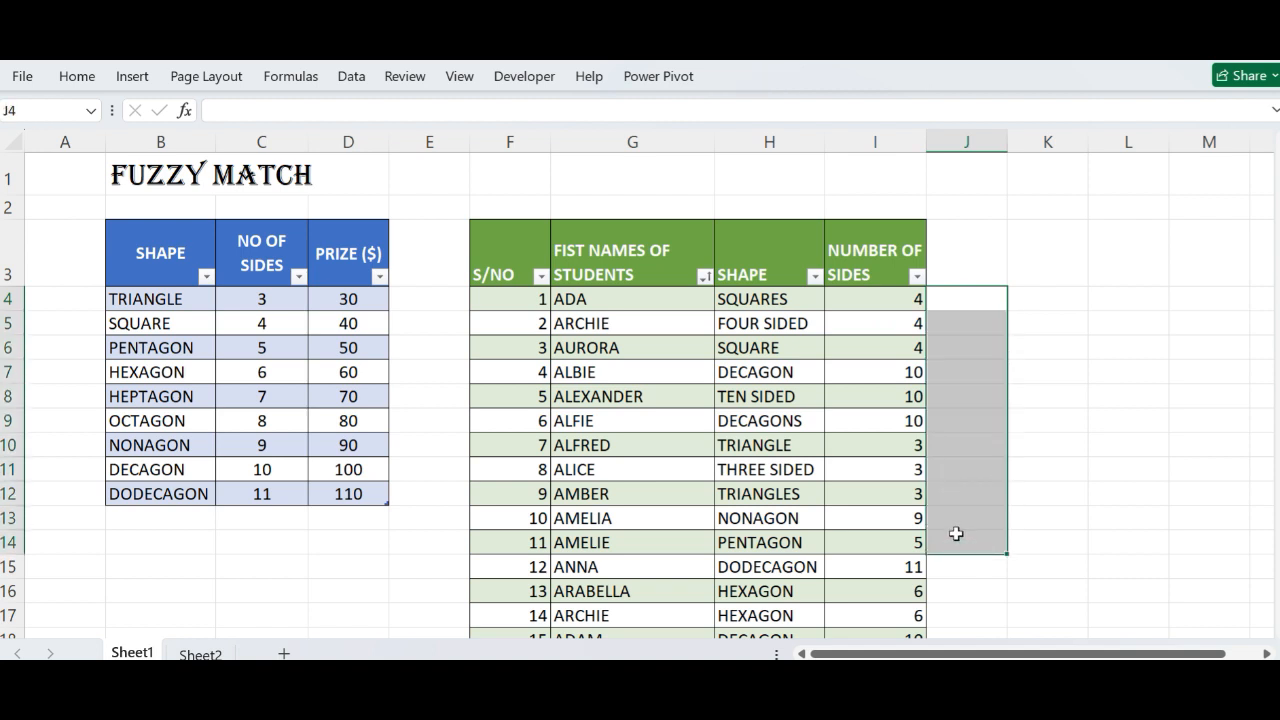
left_click(772, 300)
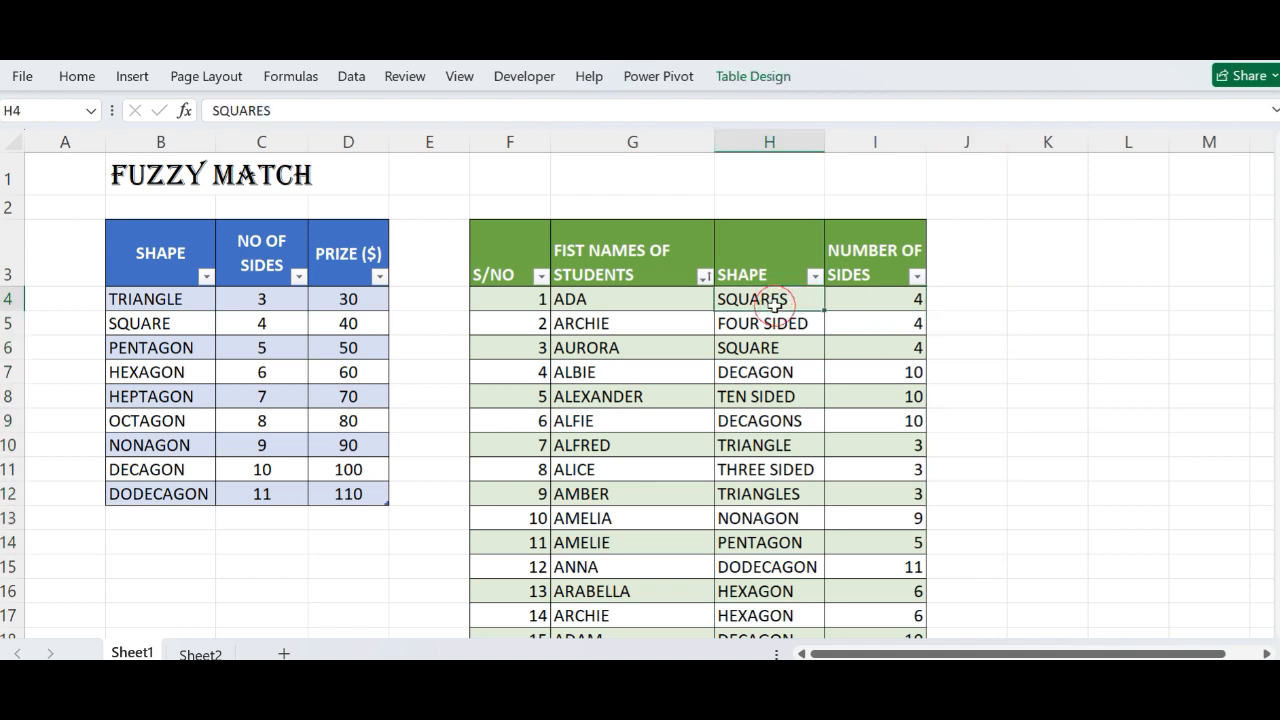
left_click(758, 374)
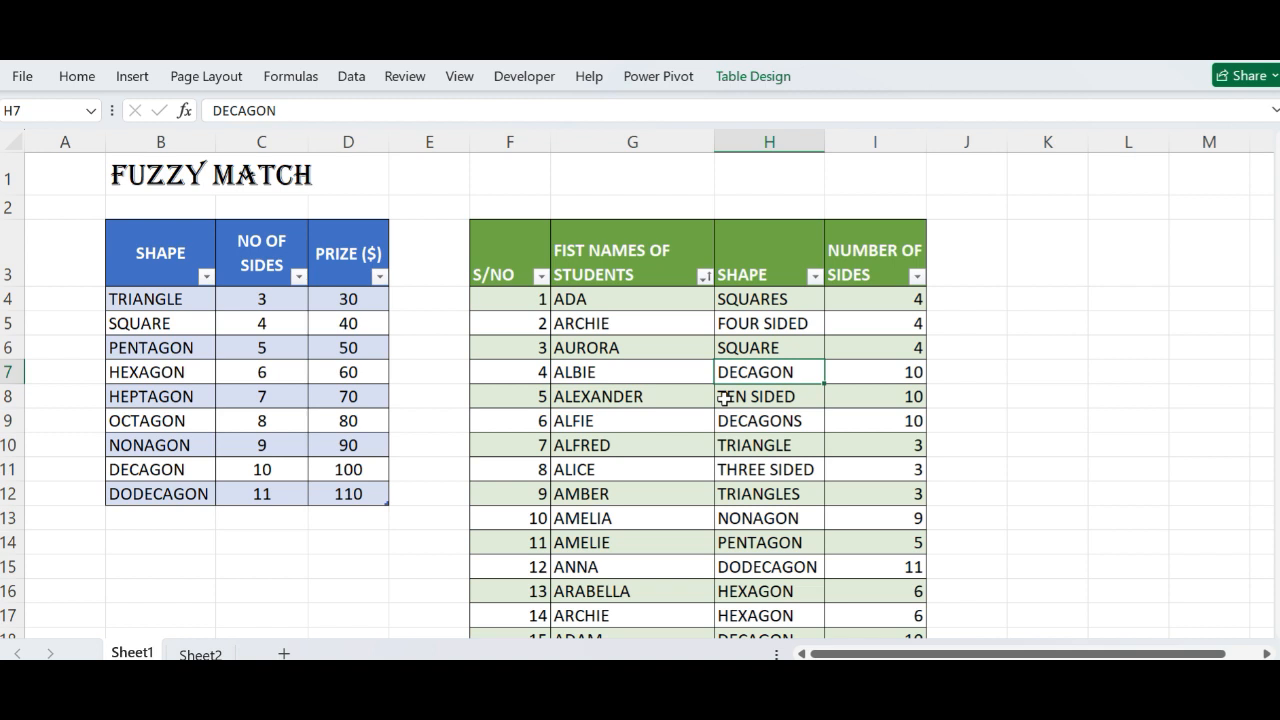
left_click(158, 175)
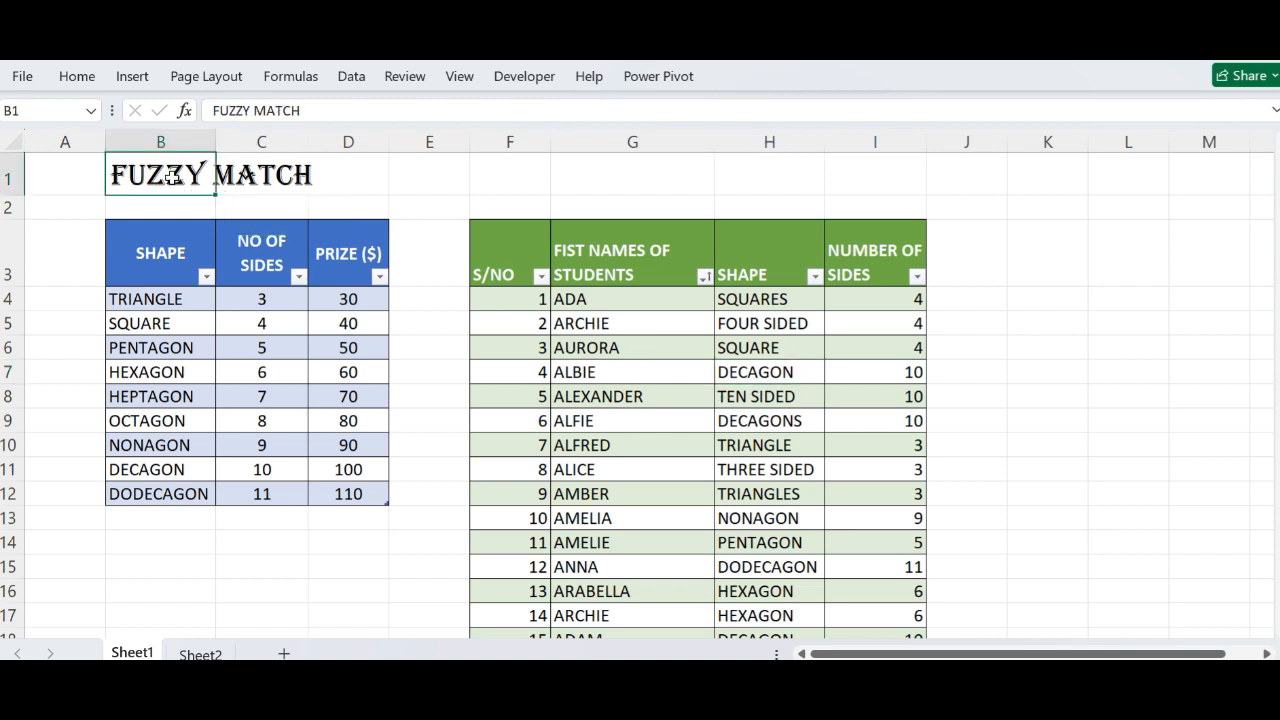
left_click(164, 303)
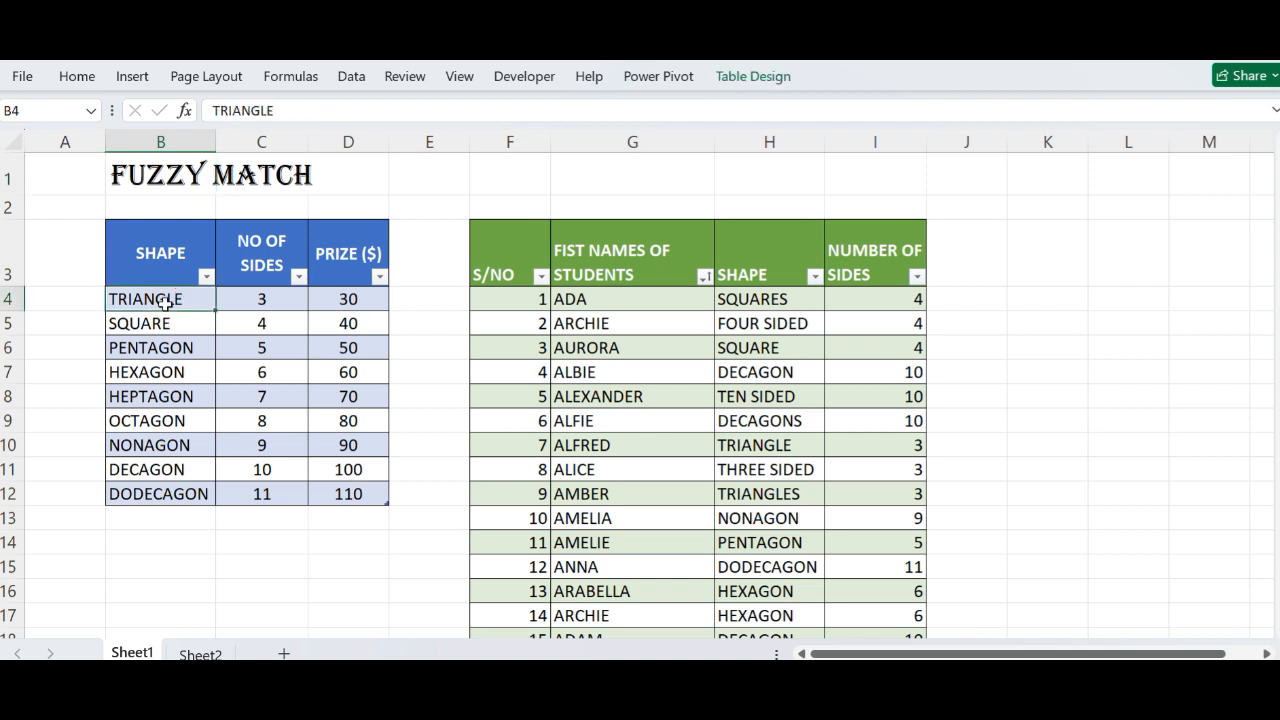
left_click(277, 304)
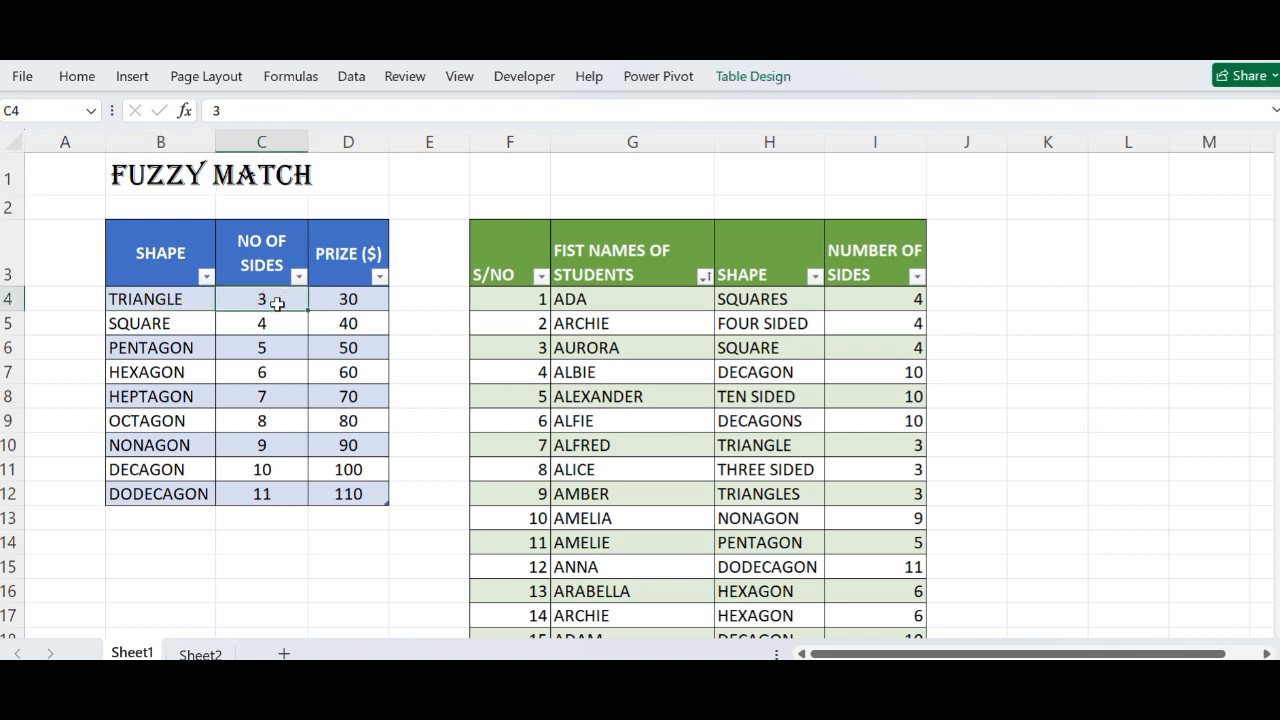
left_click(357, 305)
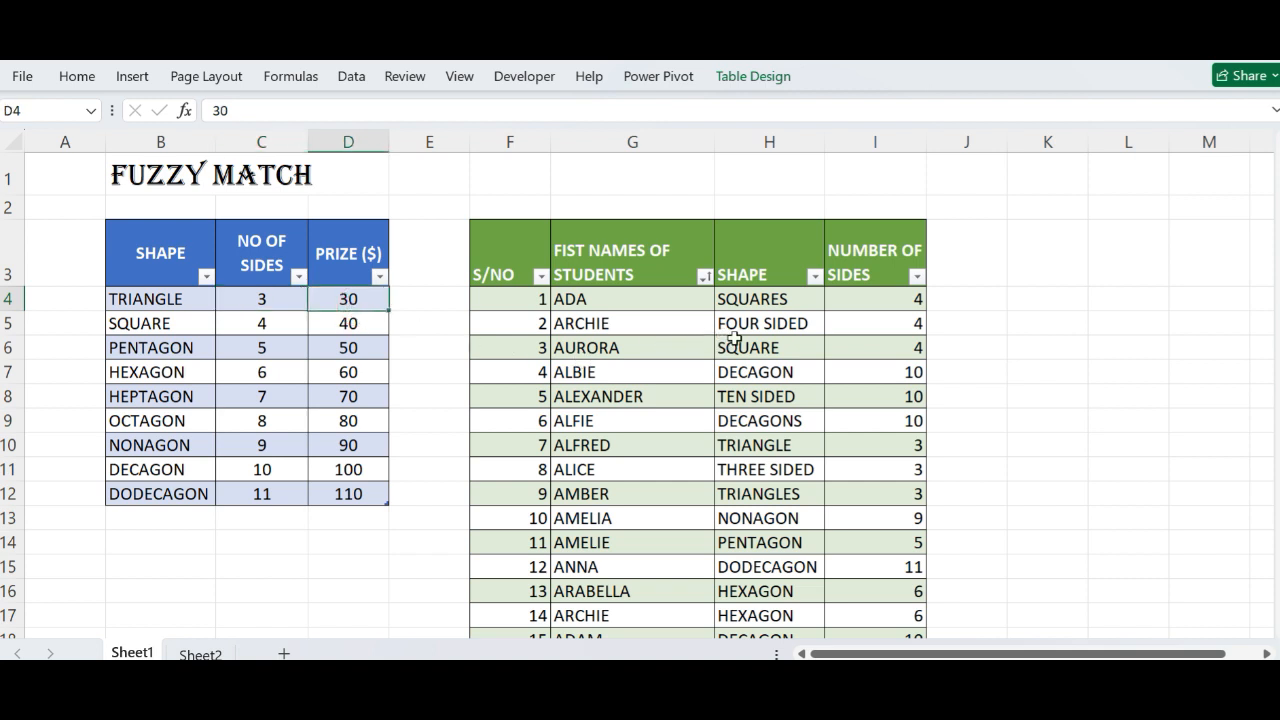
left_click(755, 450)
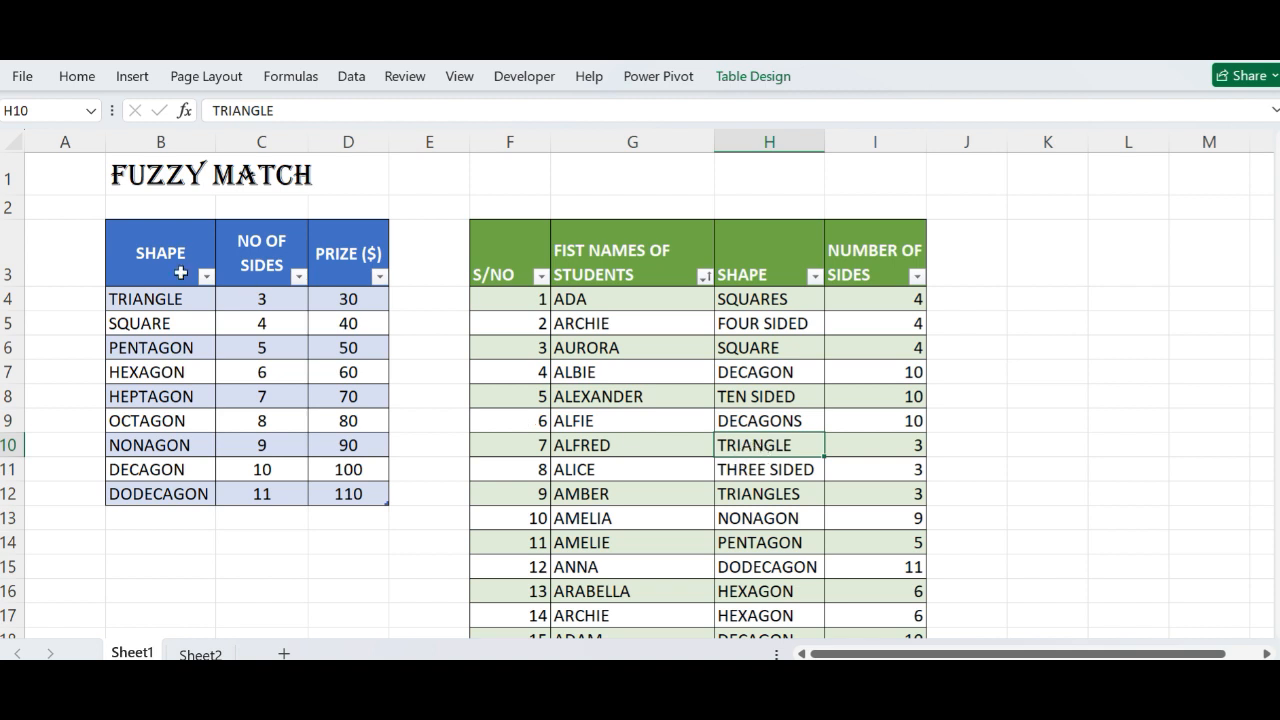
left_click(160, 298)
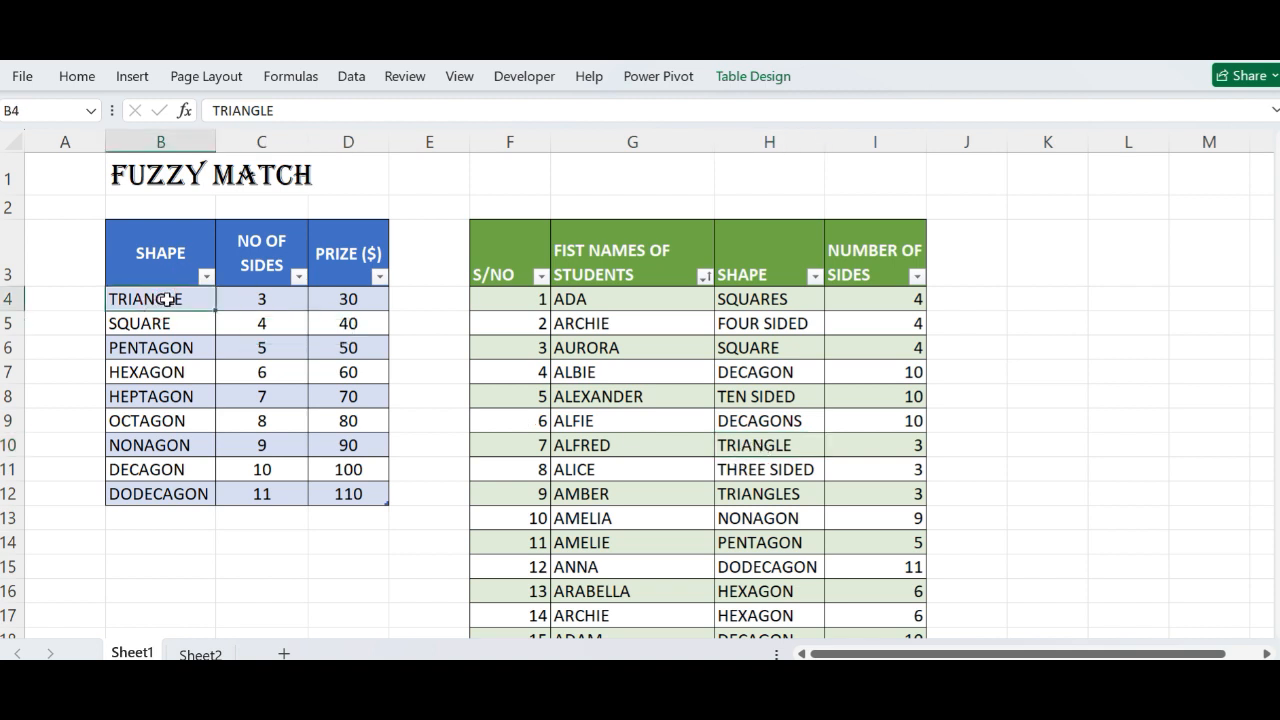
Step: Compare the student entries TRIANGLE, THREE SIDED and TRIANGLES in H10:H12 with the shape names in the prize table
mouse_move(149, 250)
left_mouse_down()
mouse_move(323, 409)
mouse_move(325, 484)
left_mouse_up()
left_click_drag(507, 250, 899, 586)
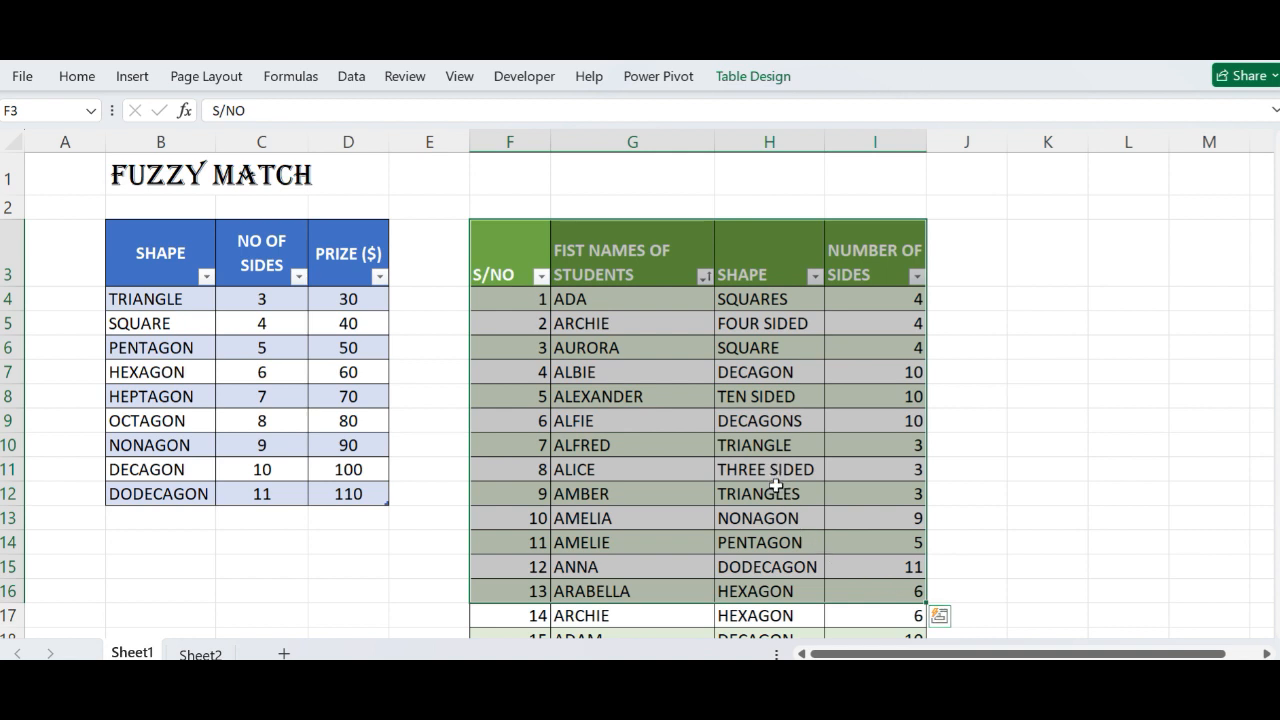
left_click(769, 447)
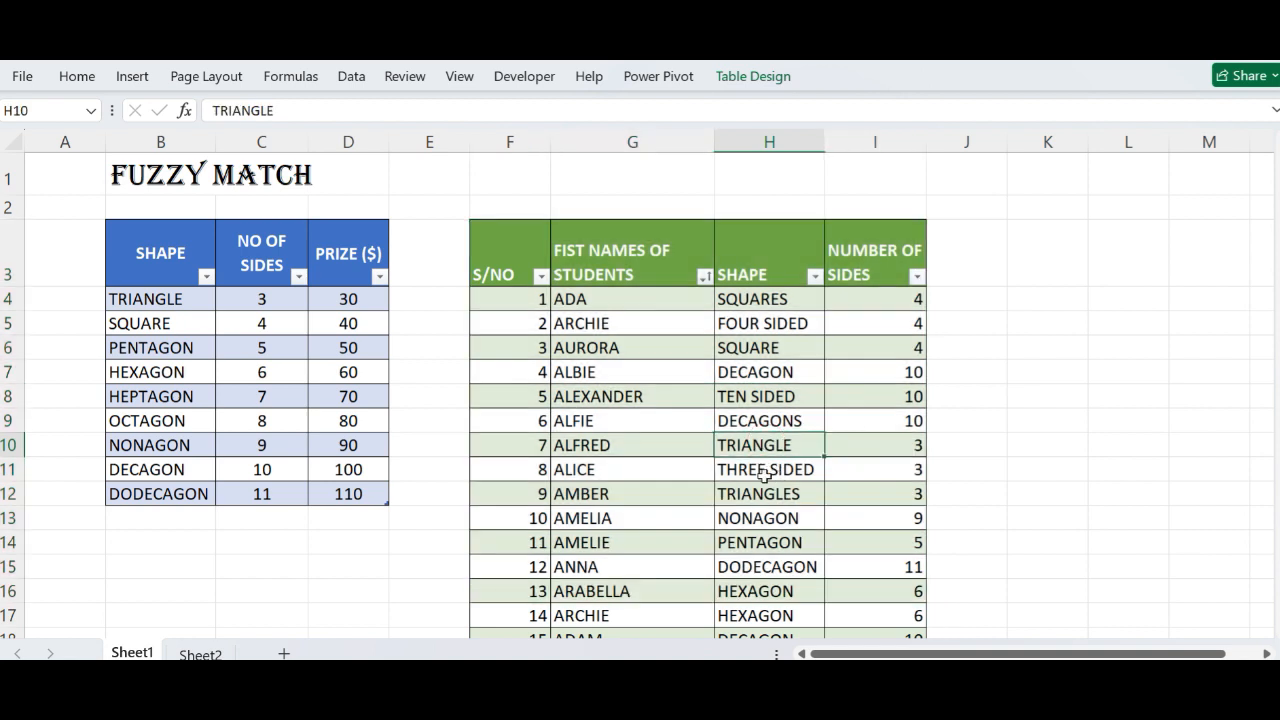
left_click(764, 472)
left_click_drag(636, 476, 855, 463)
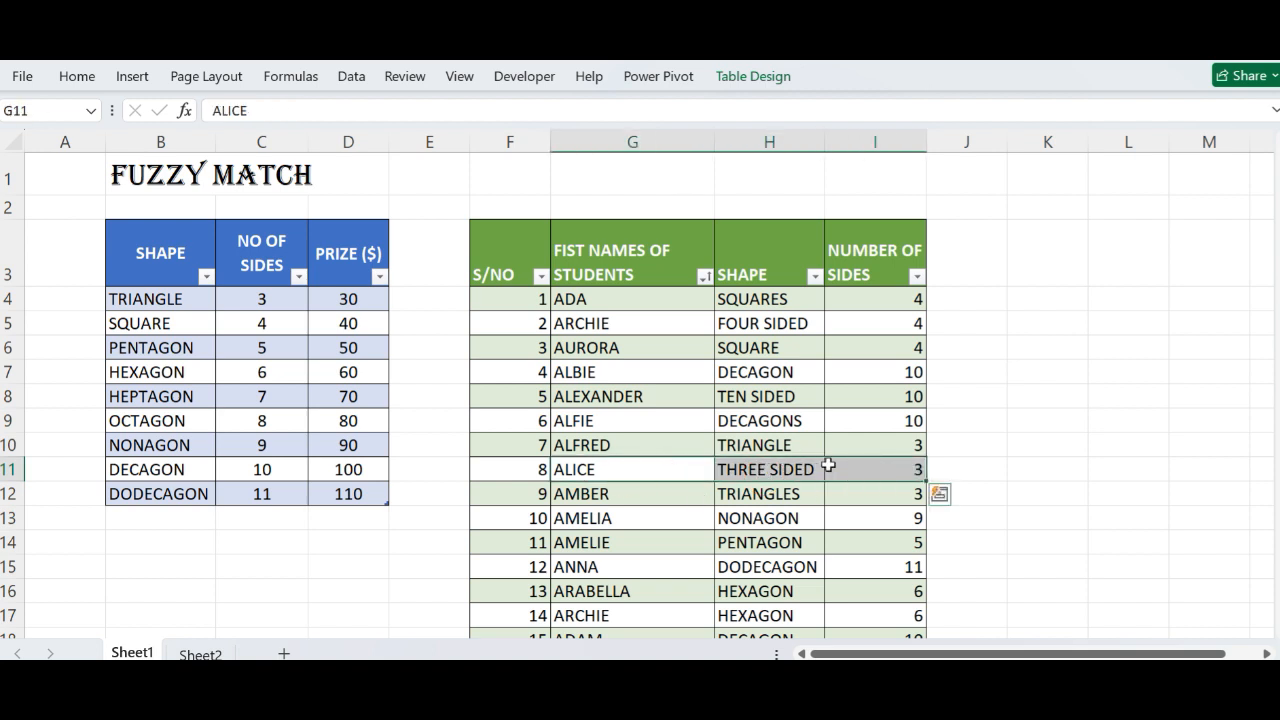
left_click(740, 471)
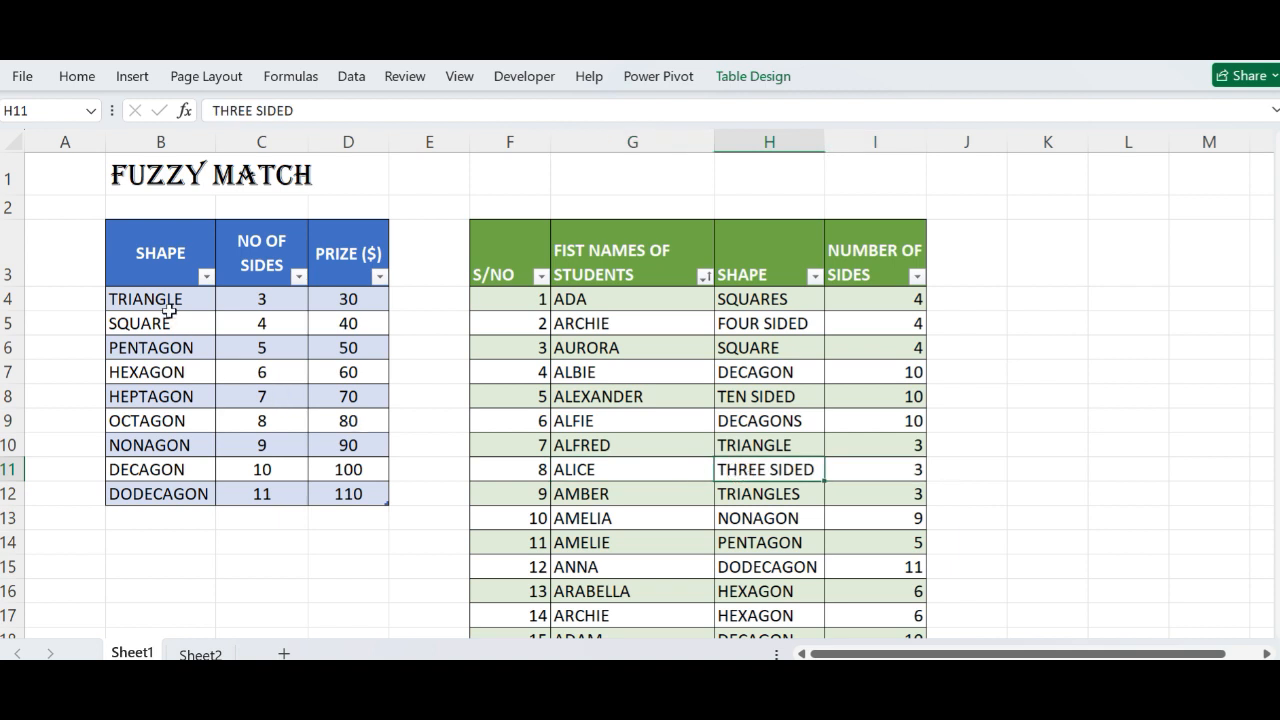
left_click_drag(145, 268, 349, 493)
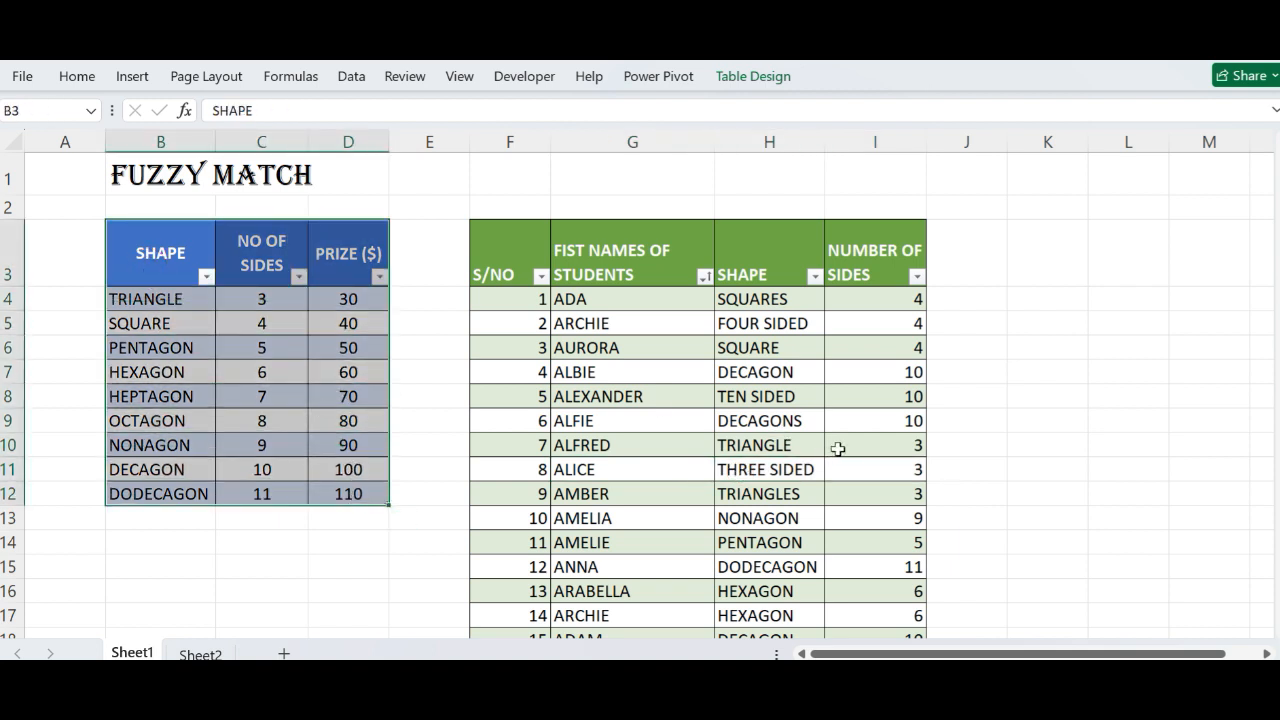
left_click(964, 448)
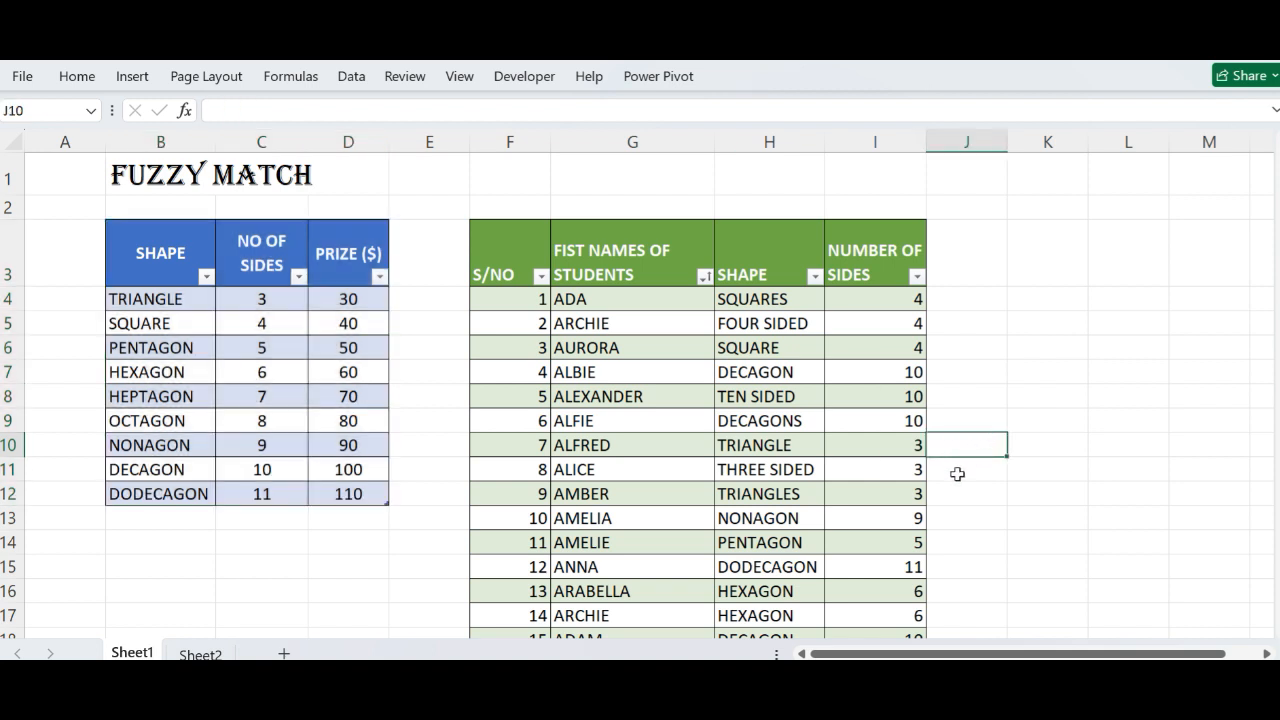
left_click(957, 473)
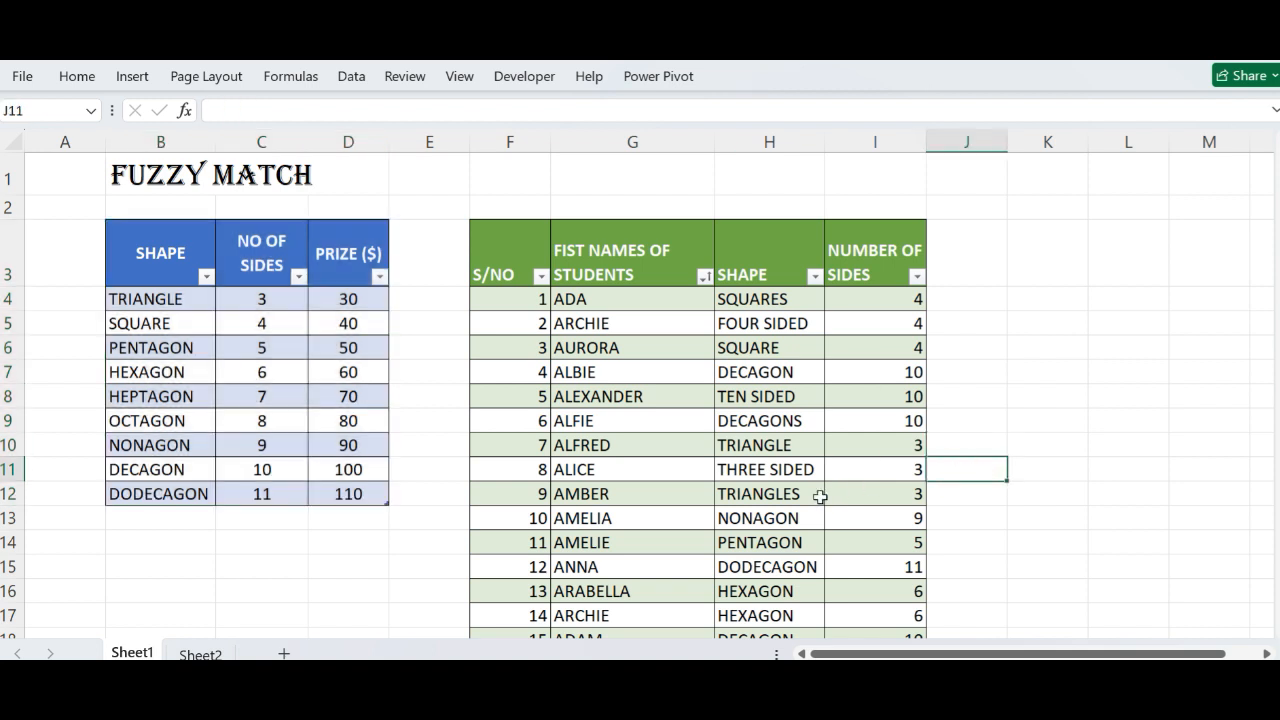
left_click(787, 494)
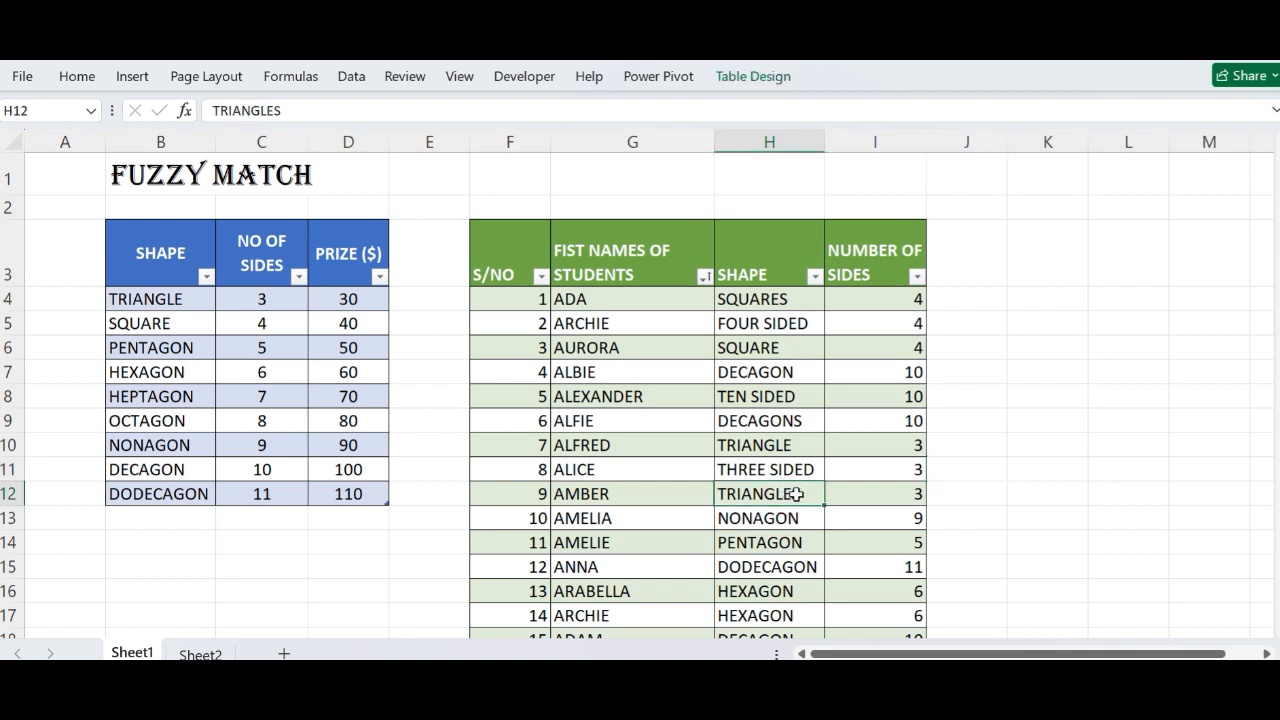
double_click(794, 494)
left_click(952, 503)
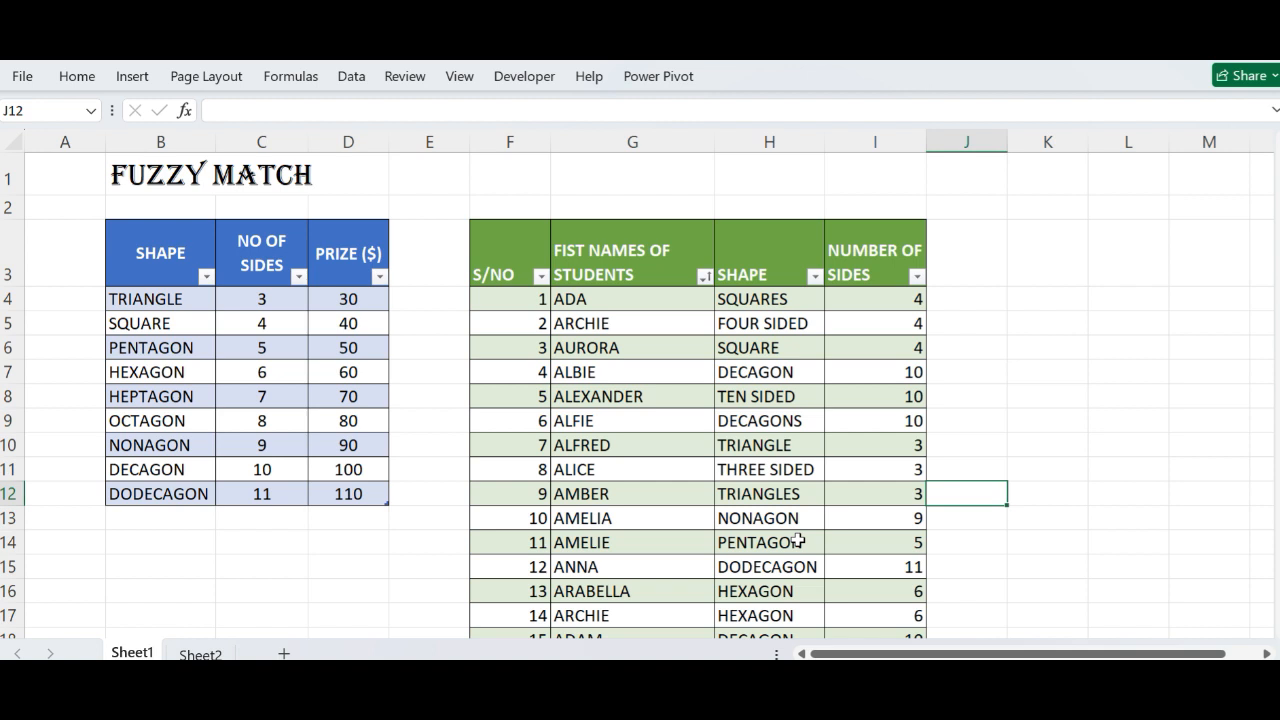
left_click(617, 469)
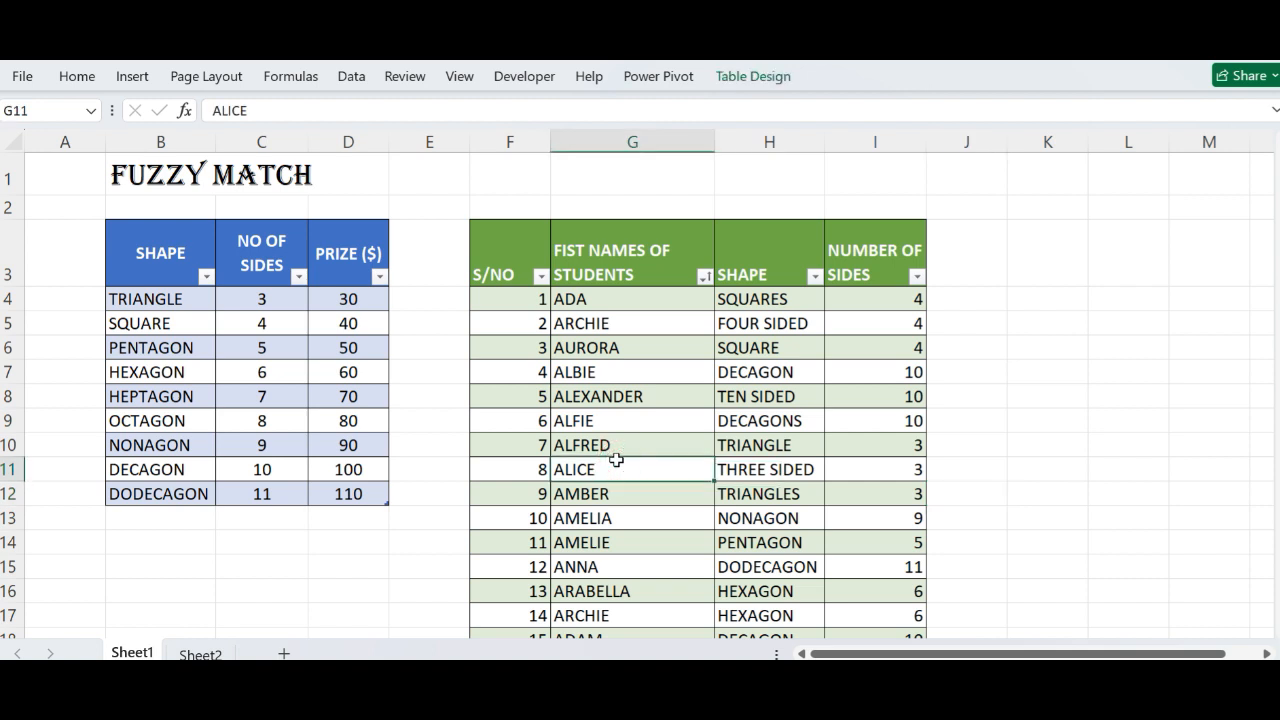
left_click(370, 394)
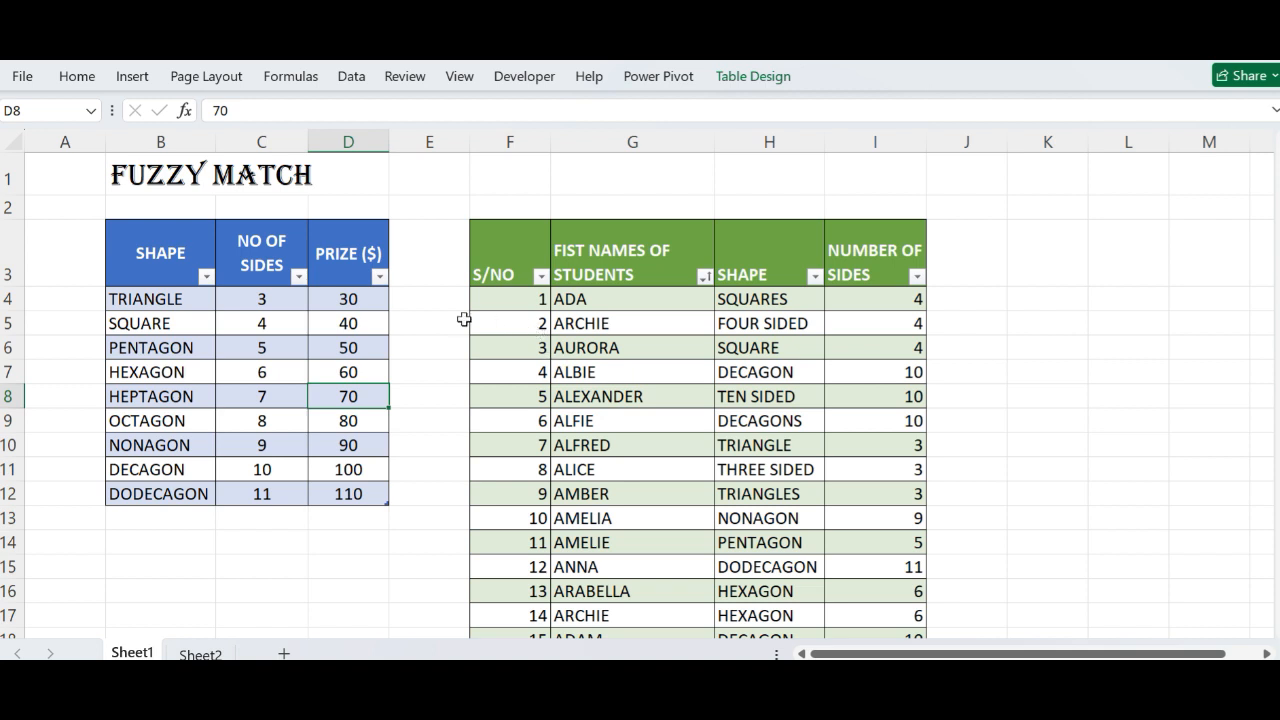
Step: Rename the shape and prize table in B3:D12 as FactTable
left_click_drag(157, 251, 337, 493)
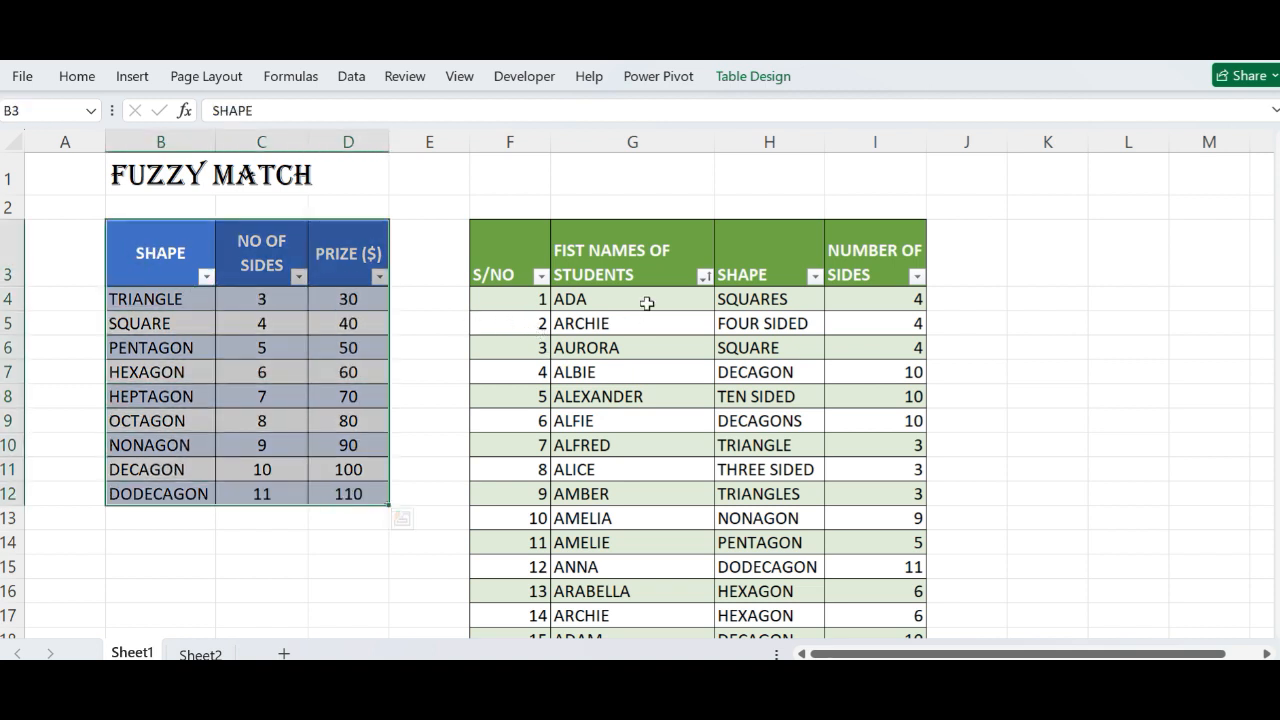
left_click(739, 88)
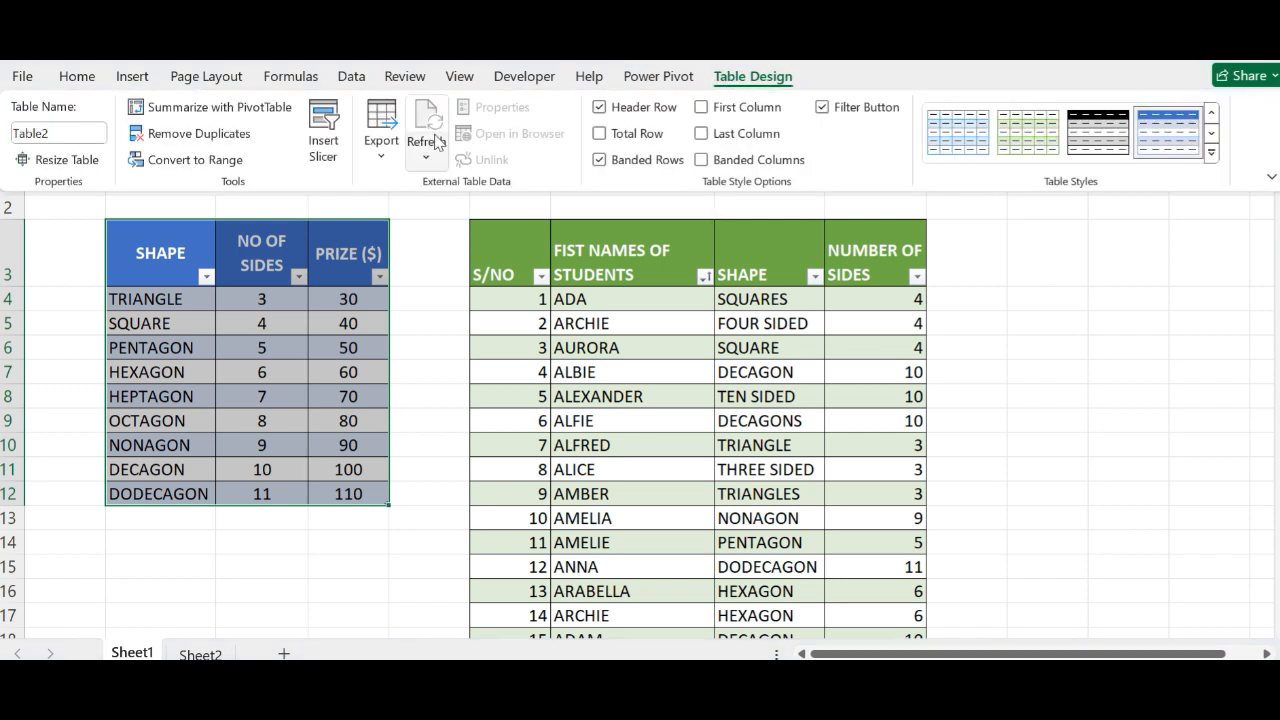
left_click(61, 135)
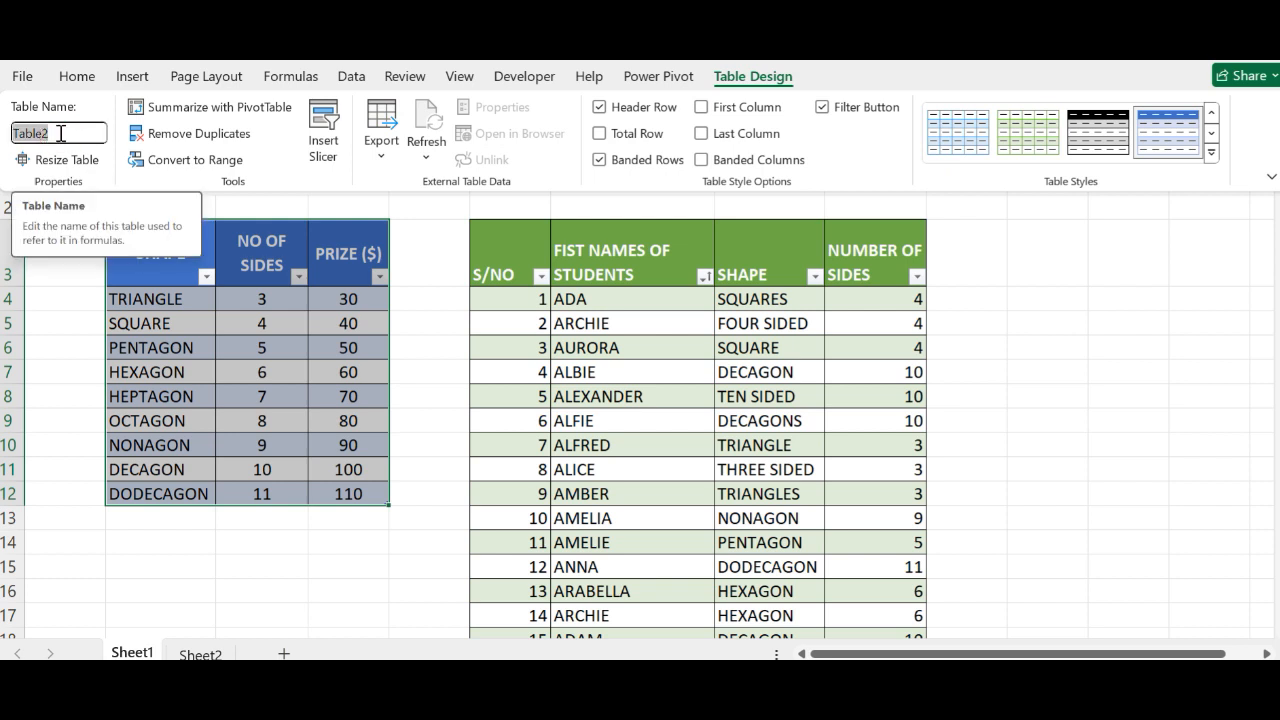
type("FactTable")
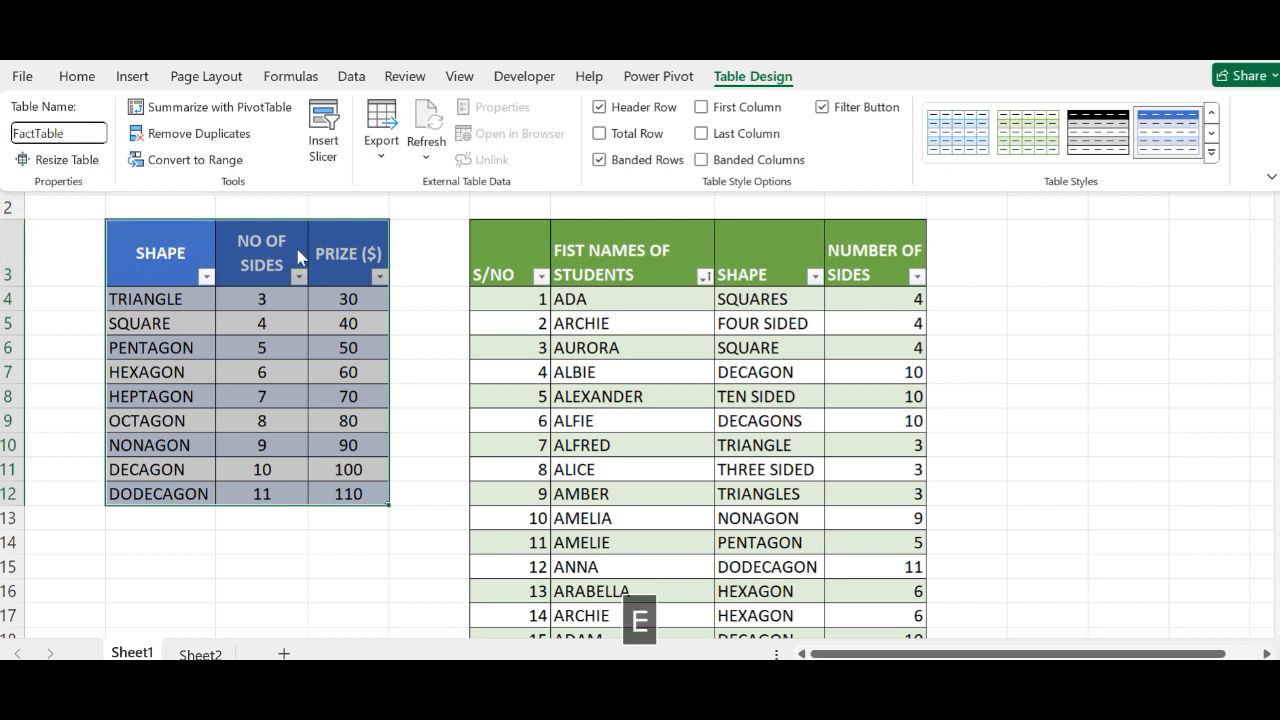
key("Return")
Step: Rename the green student table starting at F3 as StudentTable
left_click(523, 253)
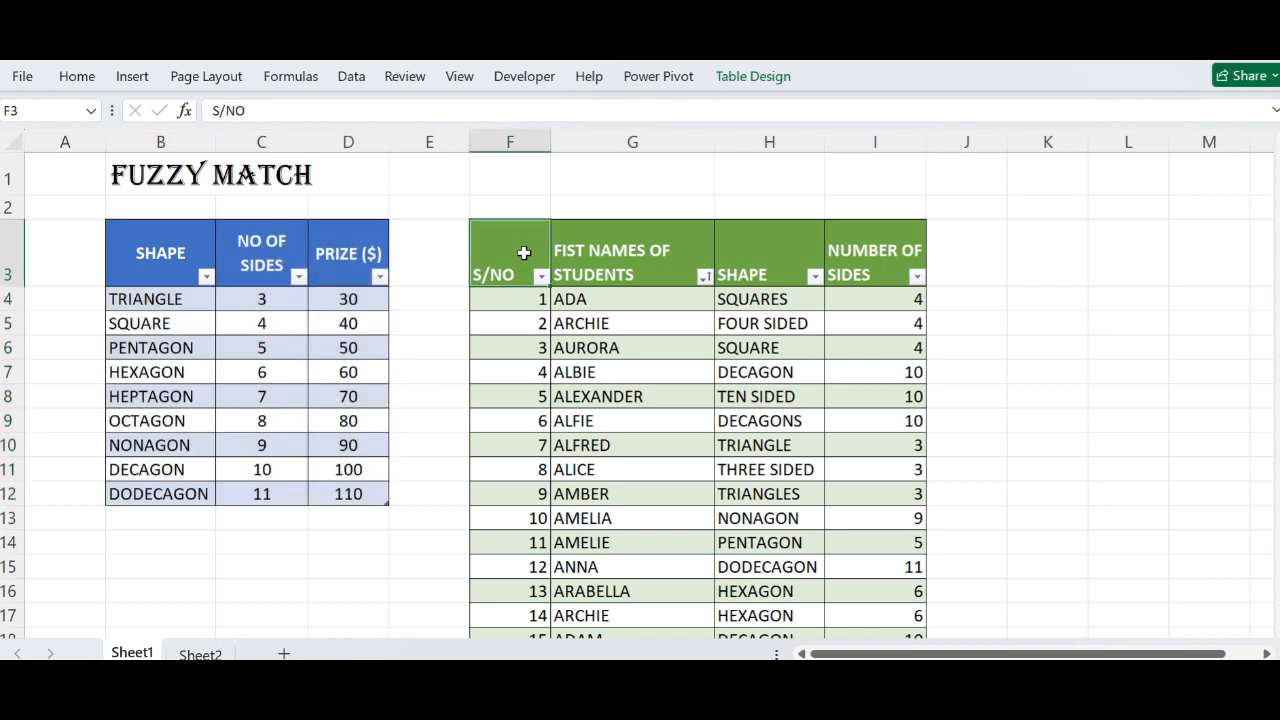
key("ctrl+shift+Right")
key("ctrl+shift+Down")
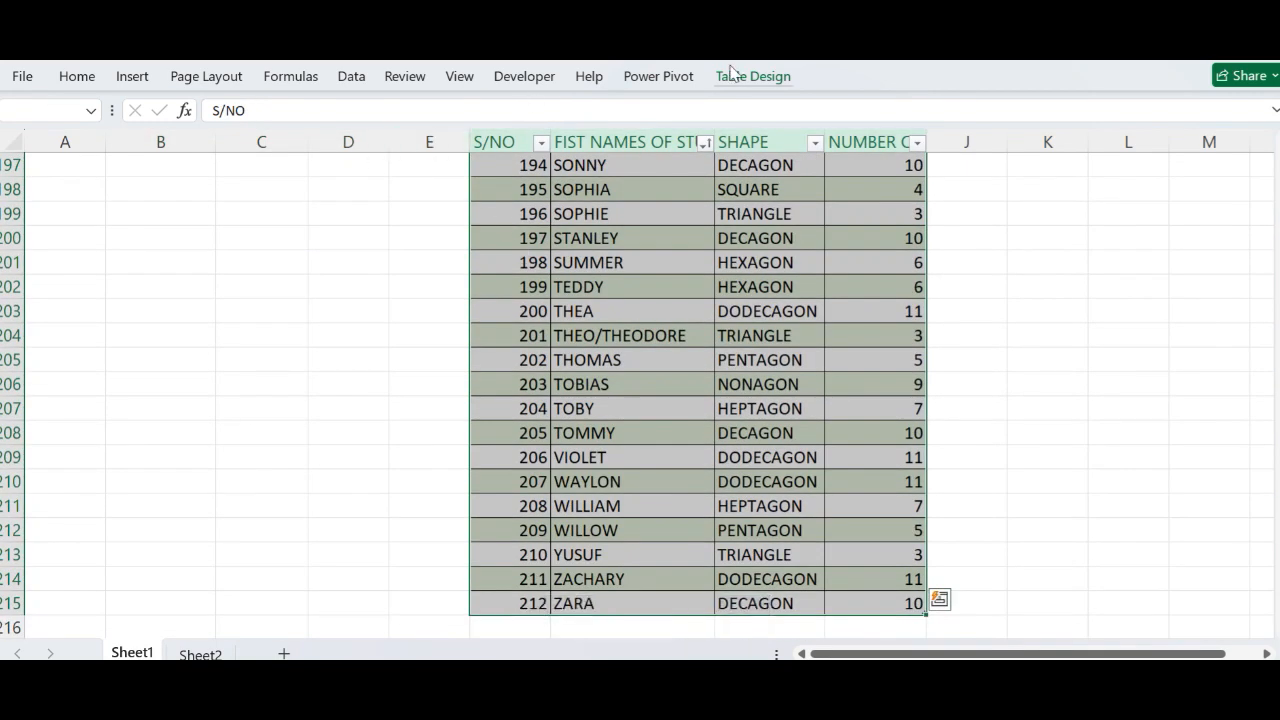
left_click(735, 78)
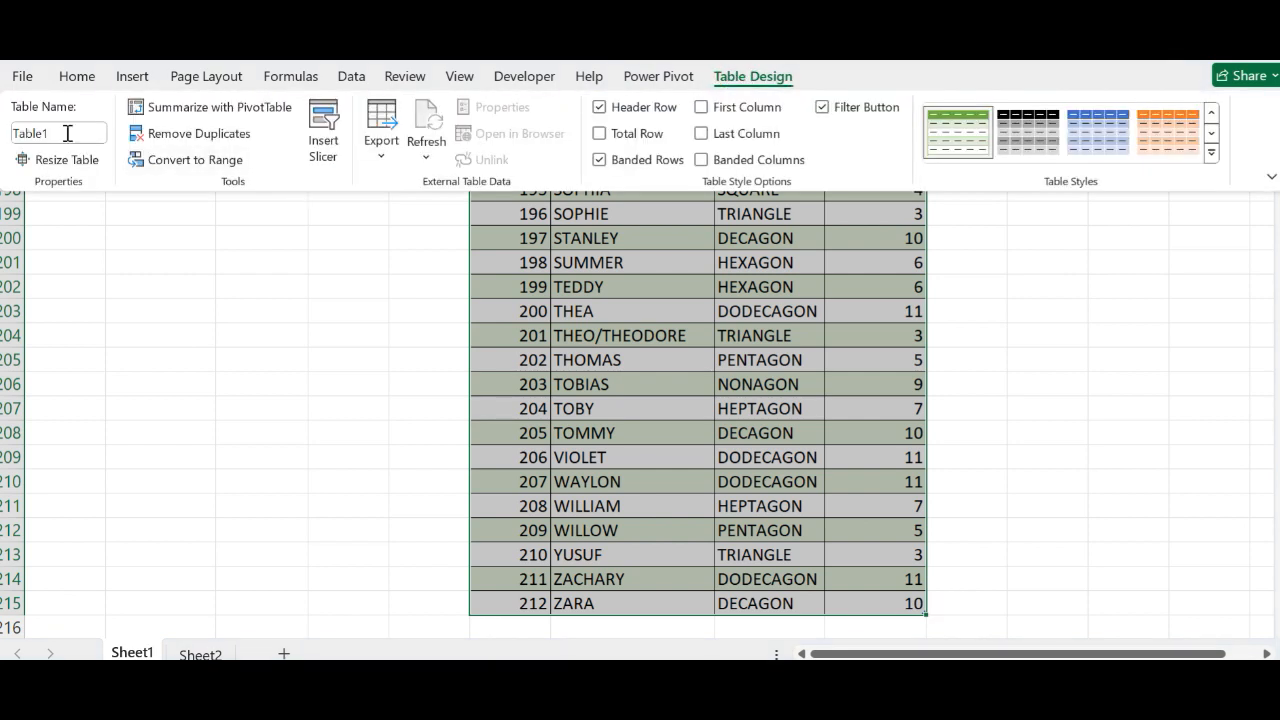
left_click(67, 132)
type("St")
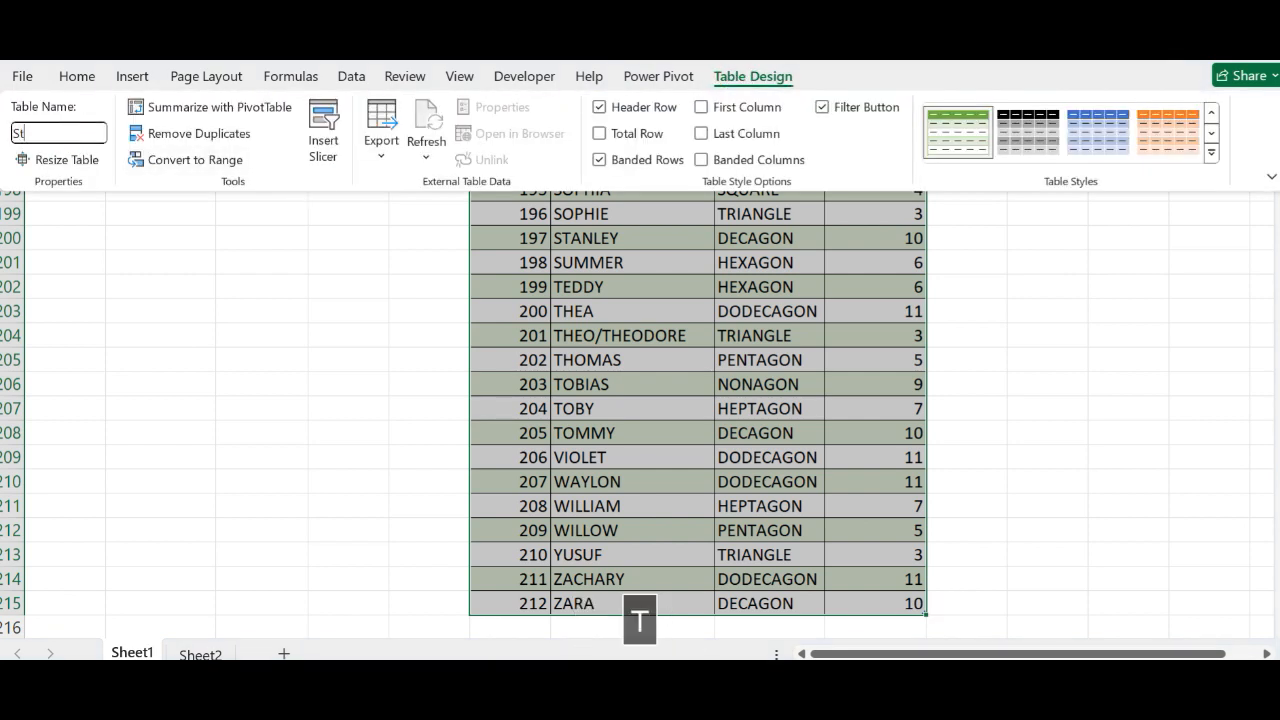
type("udentTable")
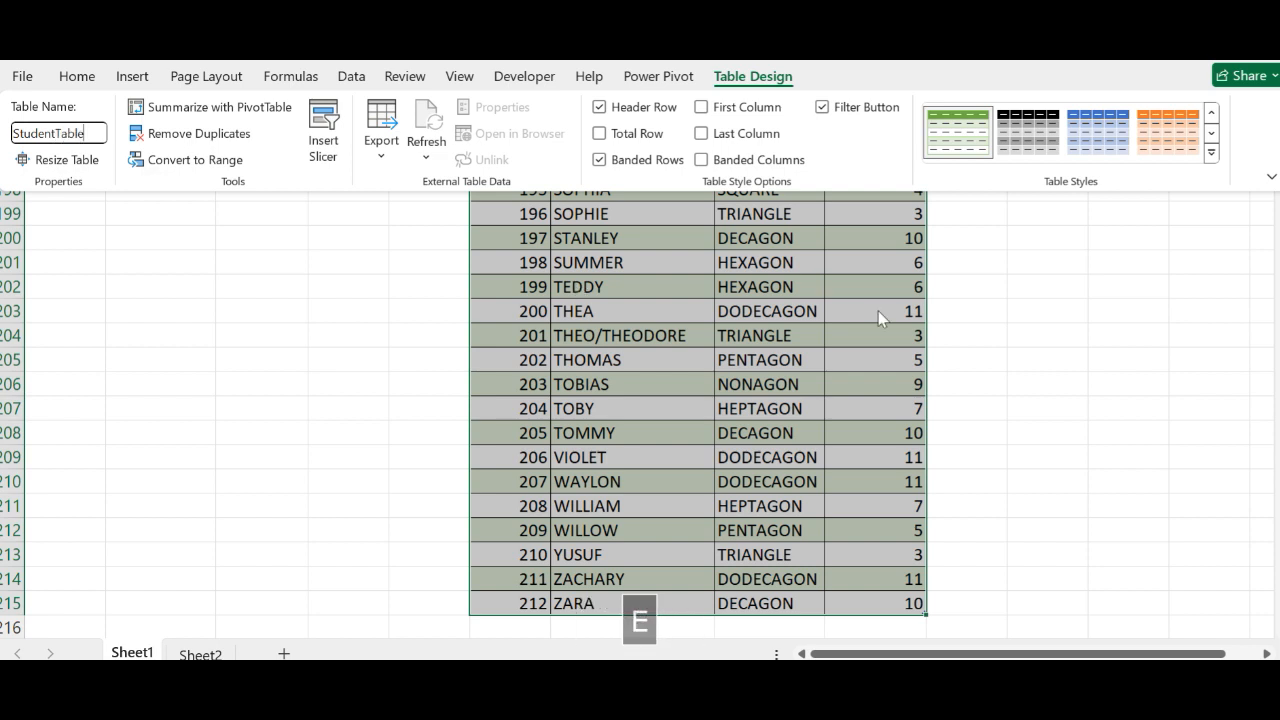
key("Return")
left_click(883, 411)
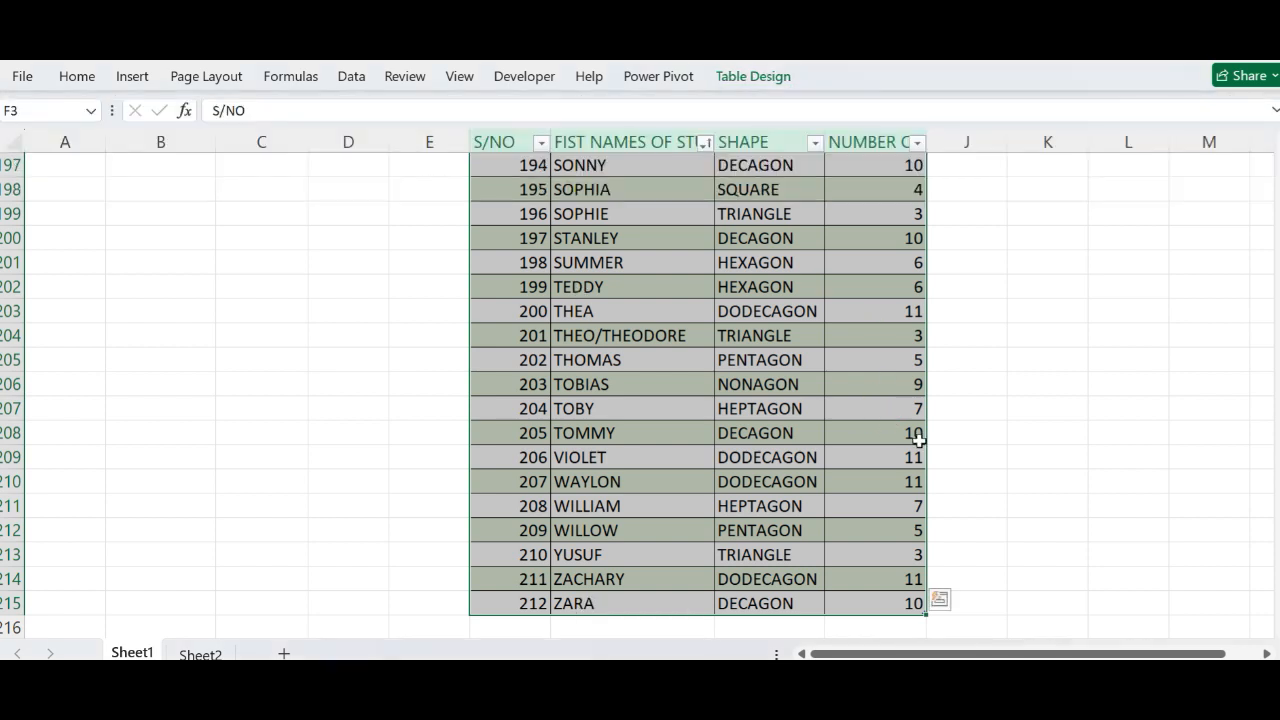
Step: Load the shape and prize table into Power Query as FactTable, keeping it as a connection only and not adding it to the Data Model
left_click_drag(1278, 590, 1272, 97)
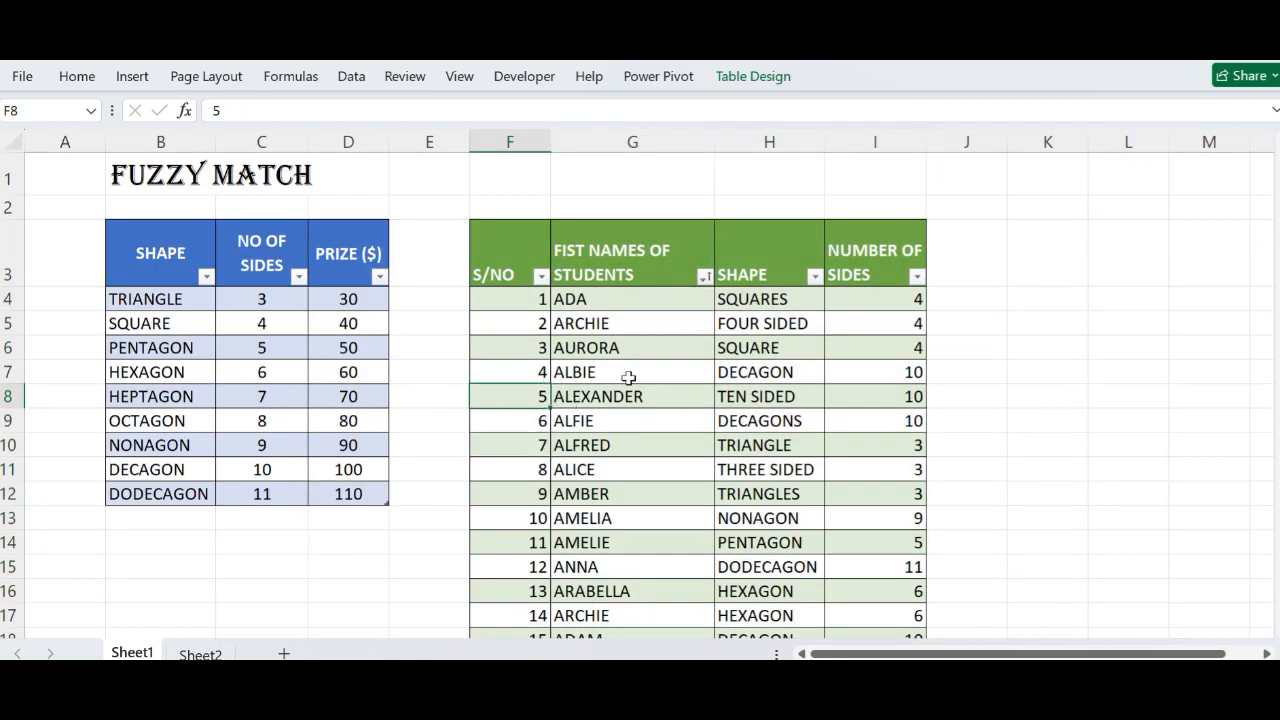
left_click(283, 374)
right_click(284, 376)
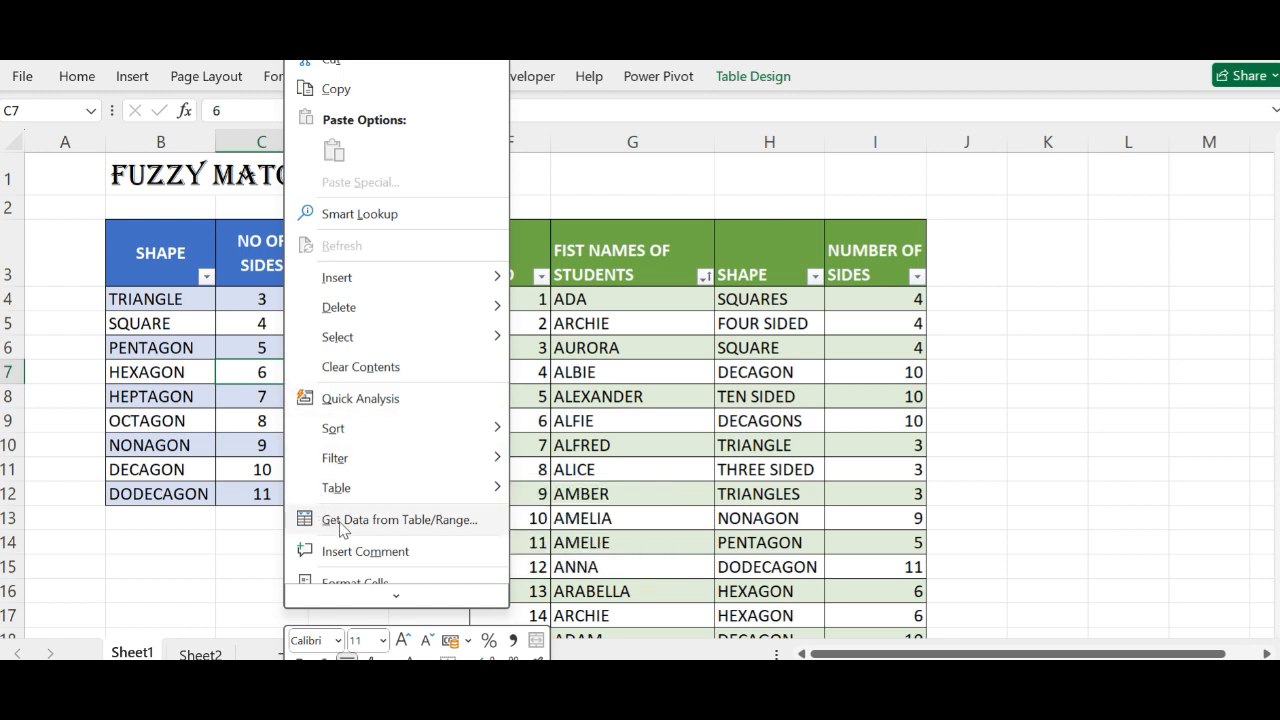
left_click(405, 521)
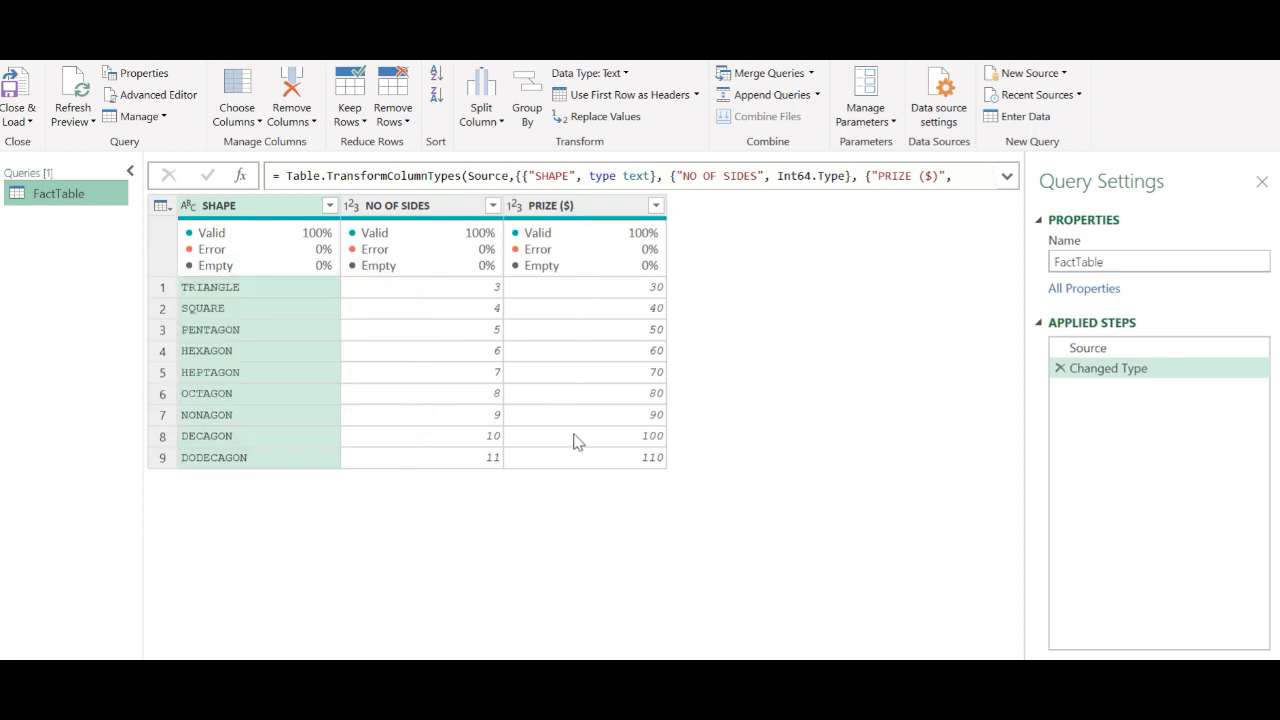
left_click(33, 122)
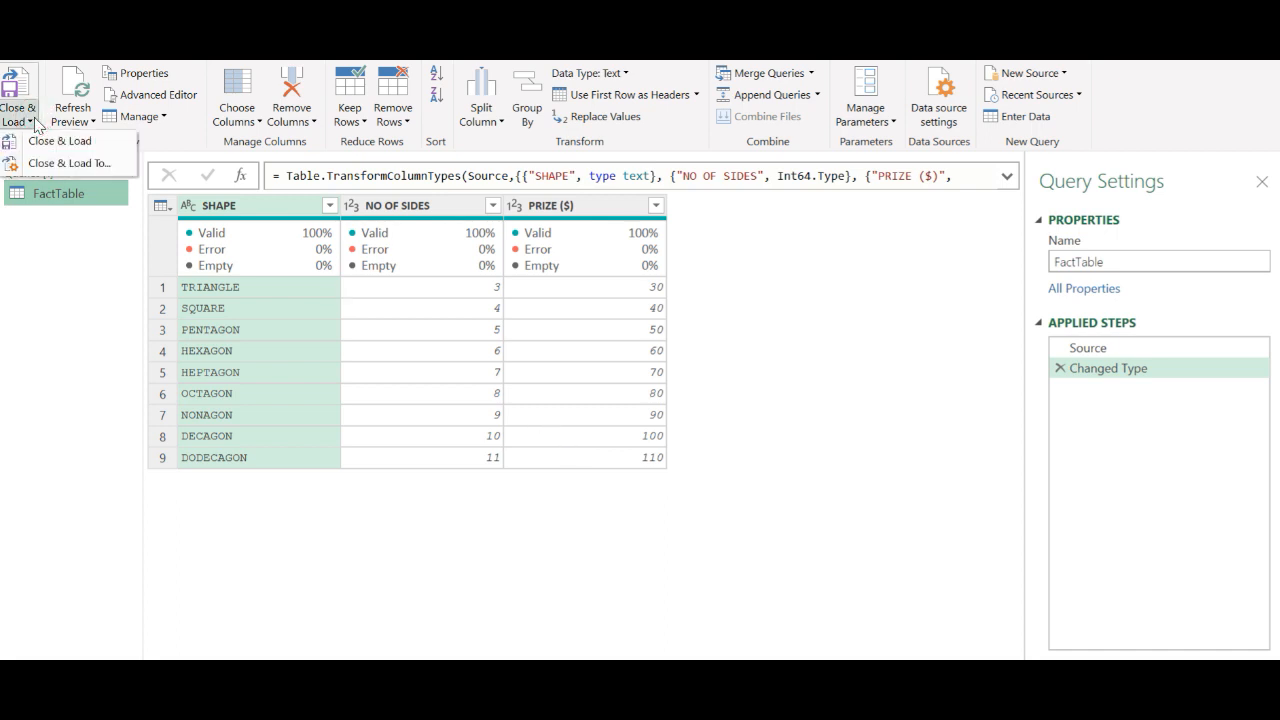
left_click(83, 164)
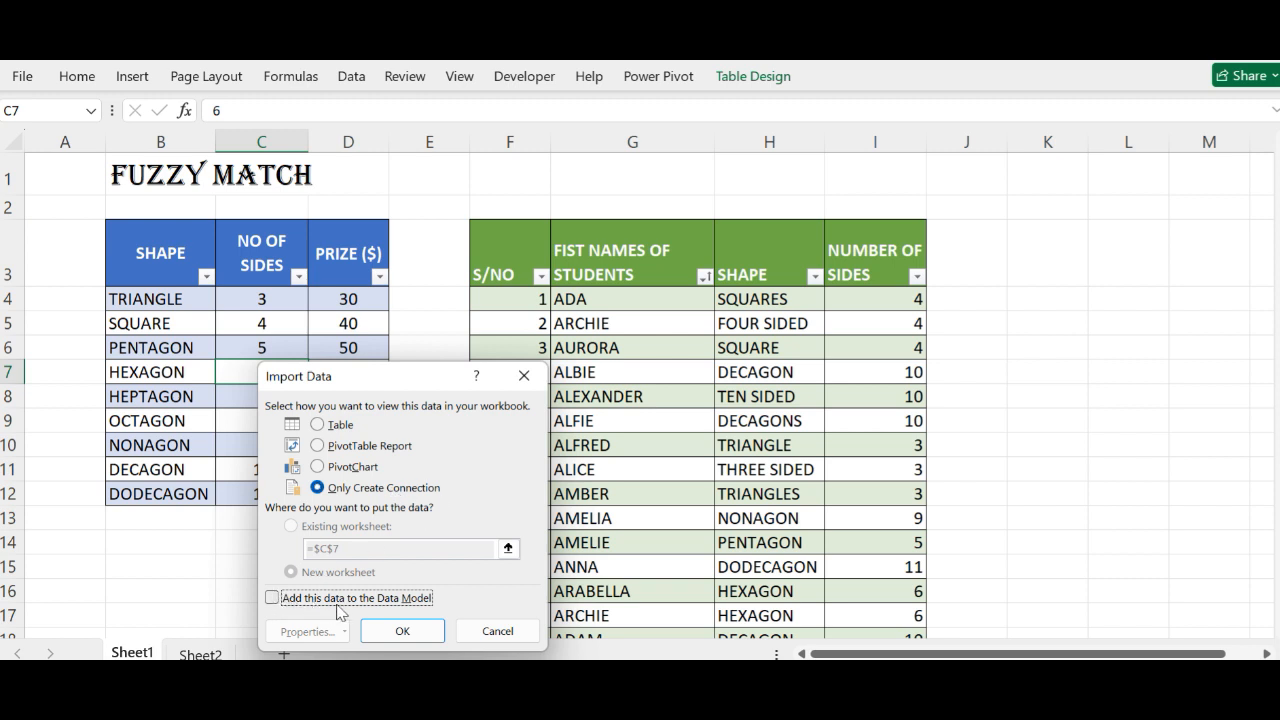
left_click(400, 631)
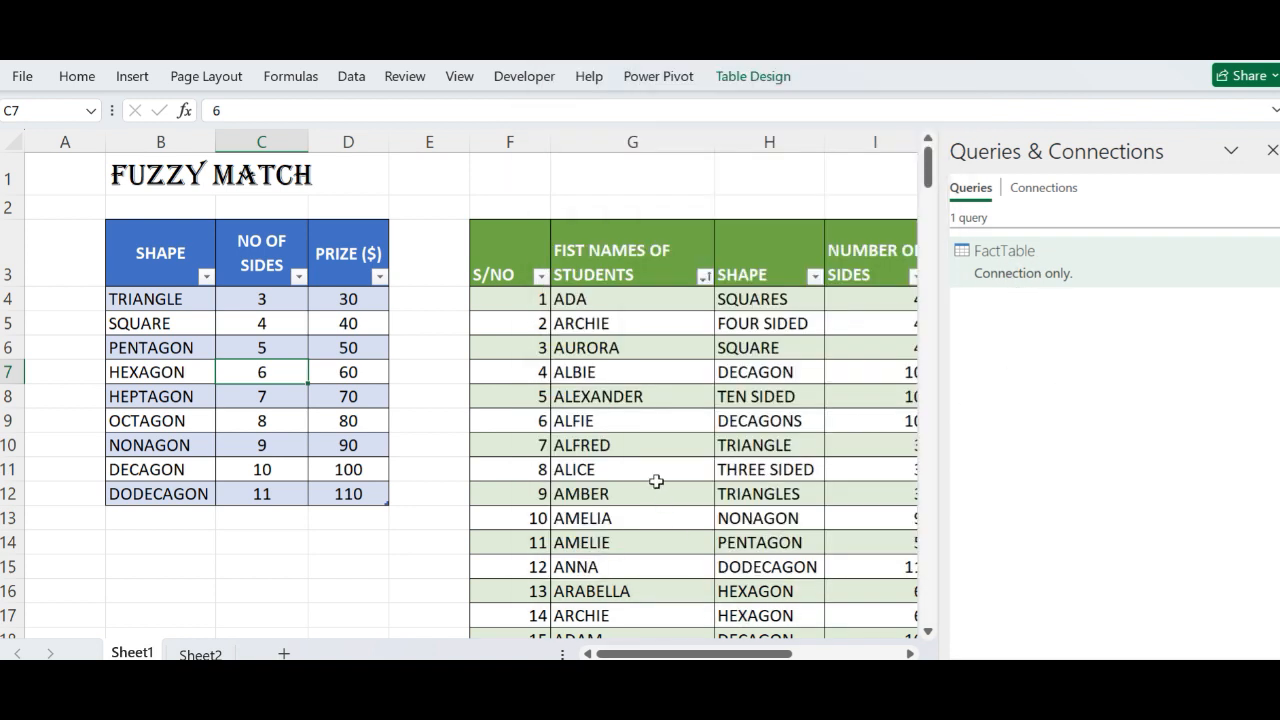
left_click(1271, 151)
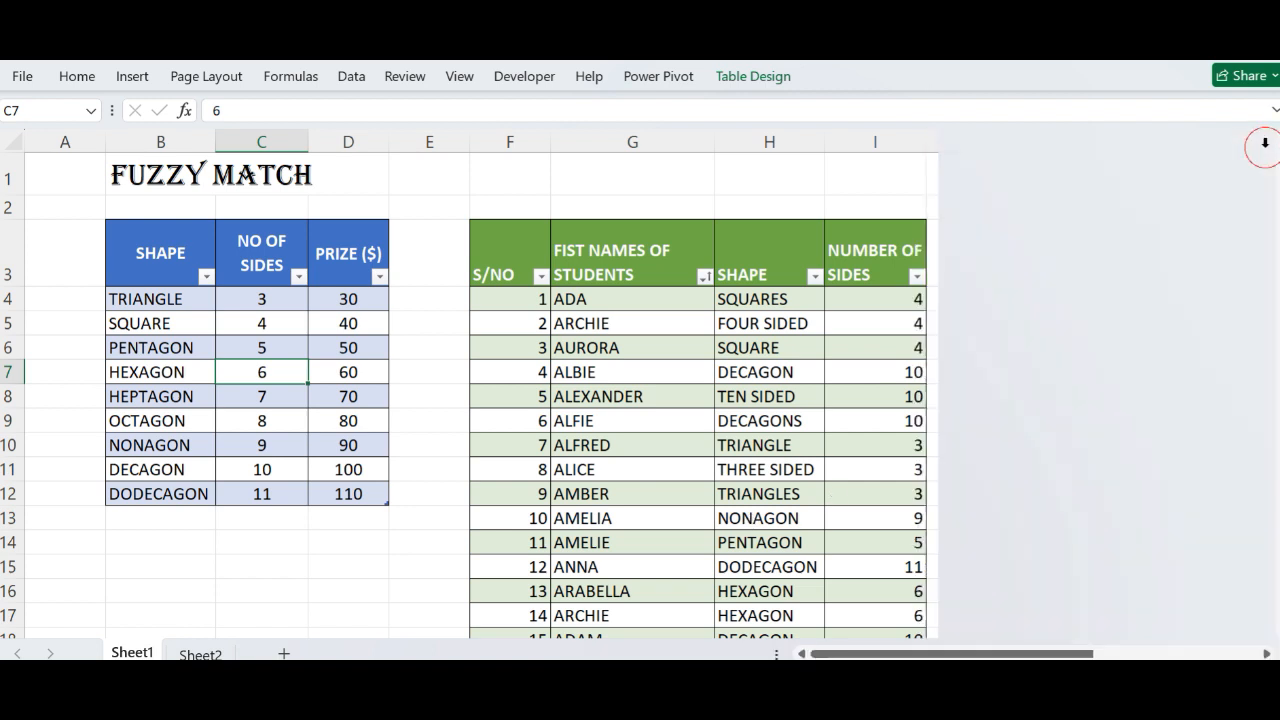
Step: Load the green student table into the Power Query Editor from its table range
left_click(719, 380)
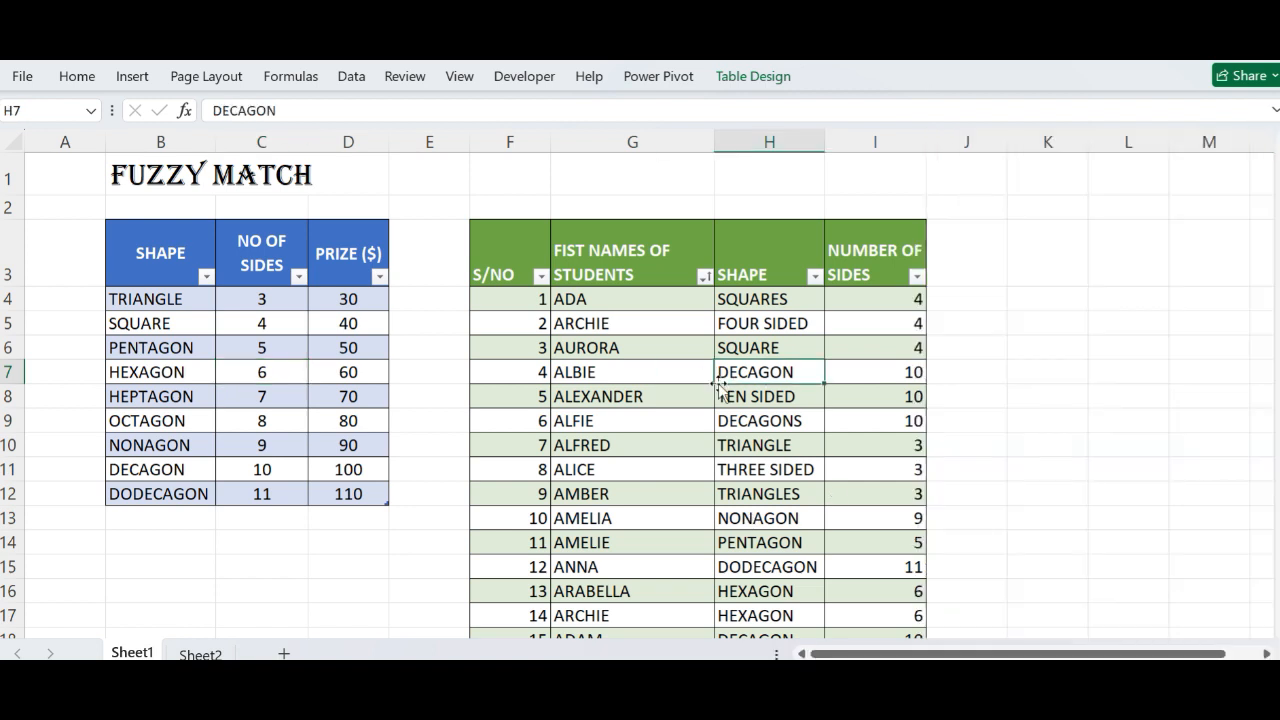
right_click(765, 386)
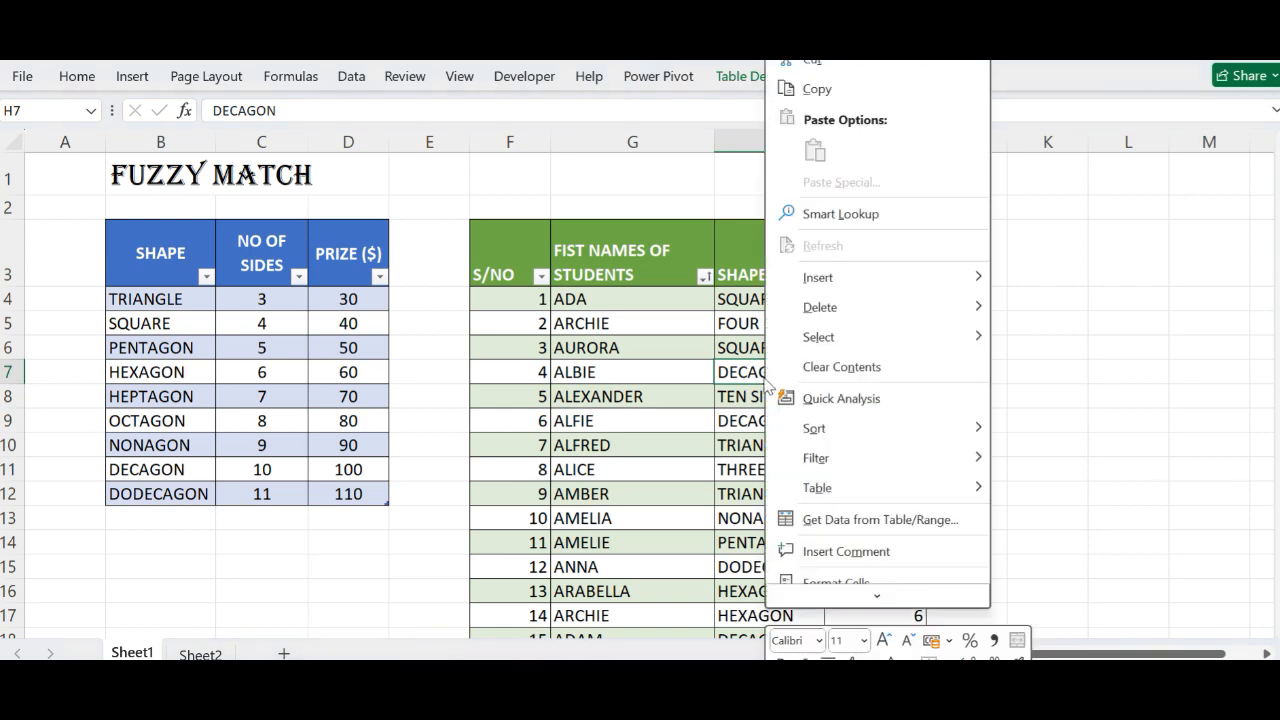
left_click(830, 521)
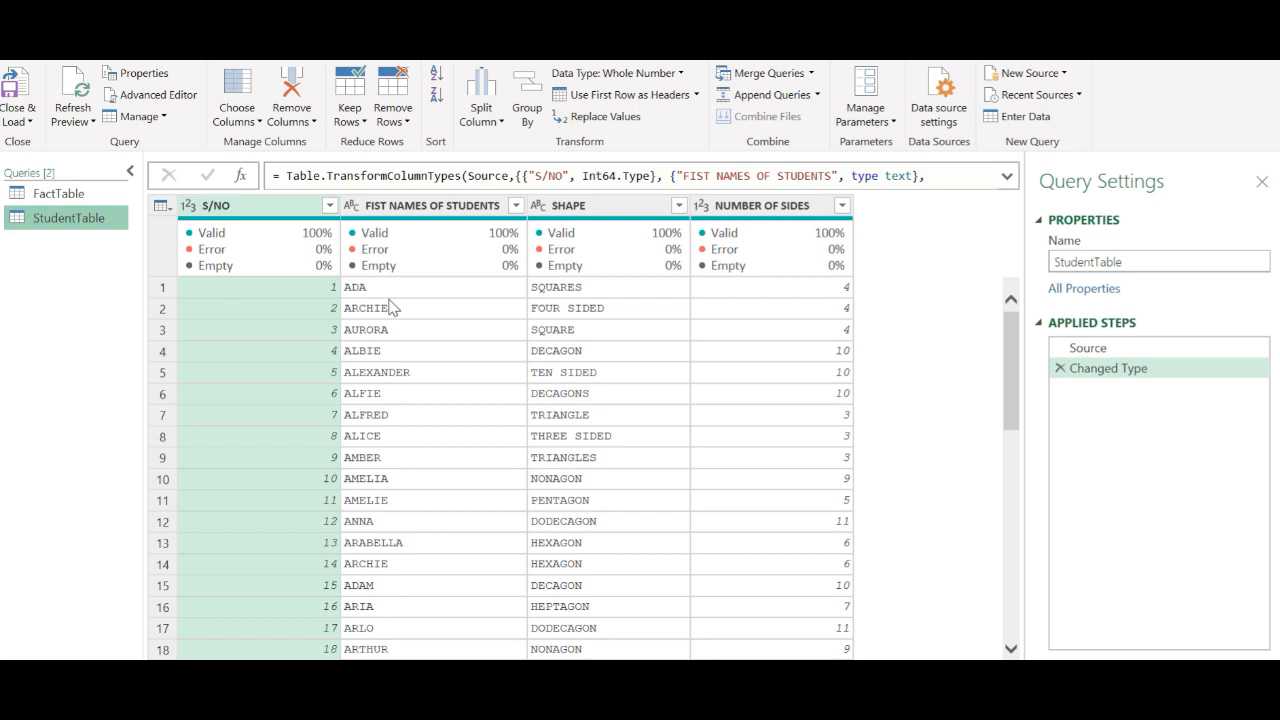
Step: Compare the columns of the StudentTable and FactTable queries, especially the SHAPE column in each and the prizes in FactTable
left_click(469, 317)
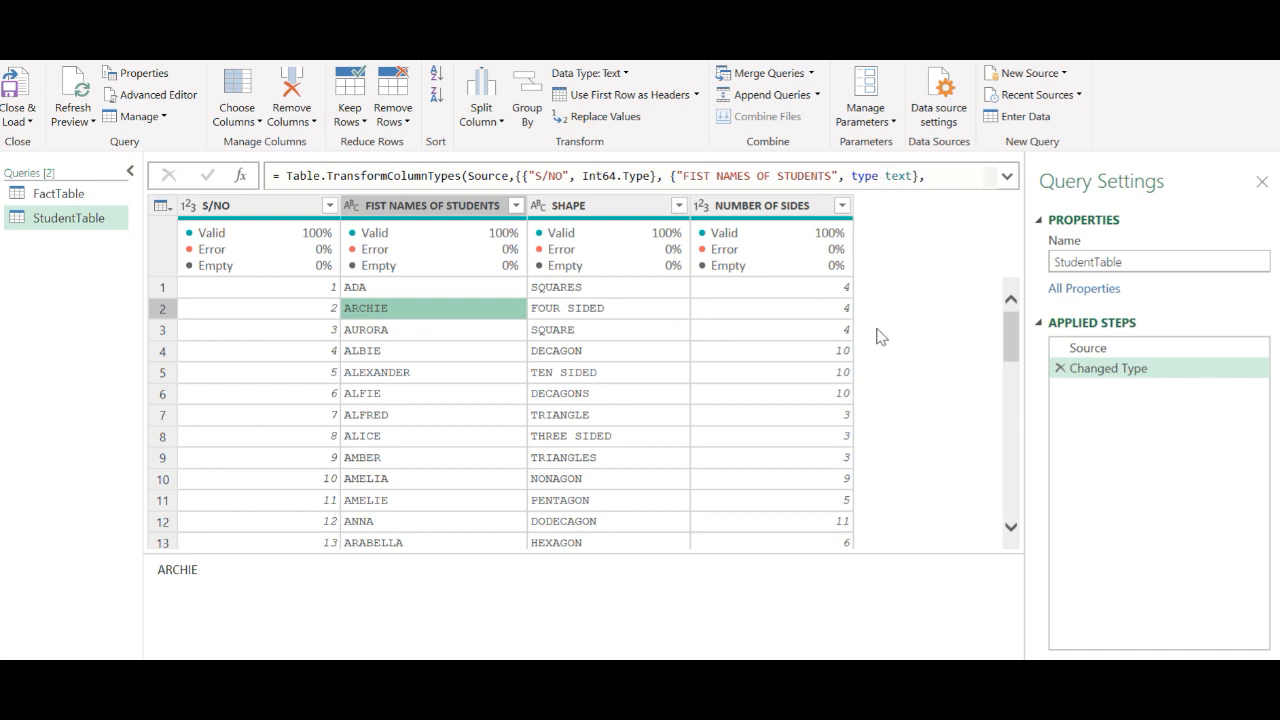
left_click(616, 371)
left_click(42, 199)
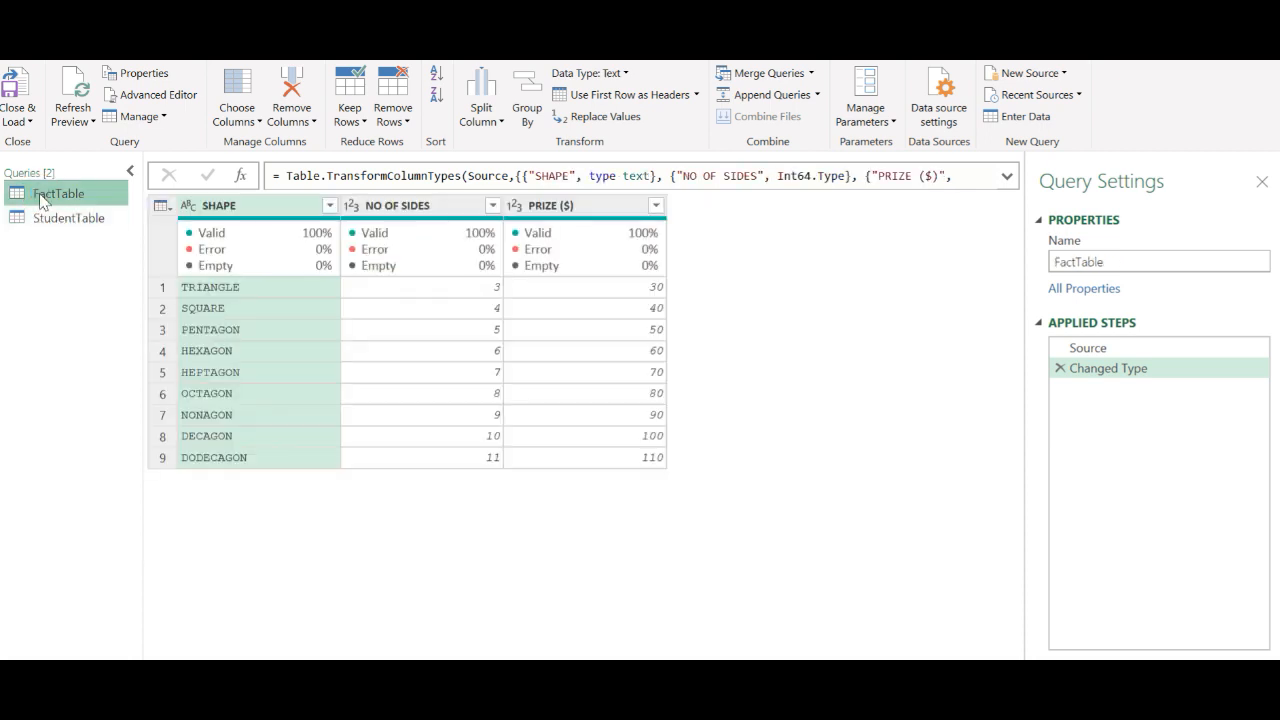
mouse_move(641, 252)
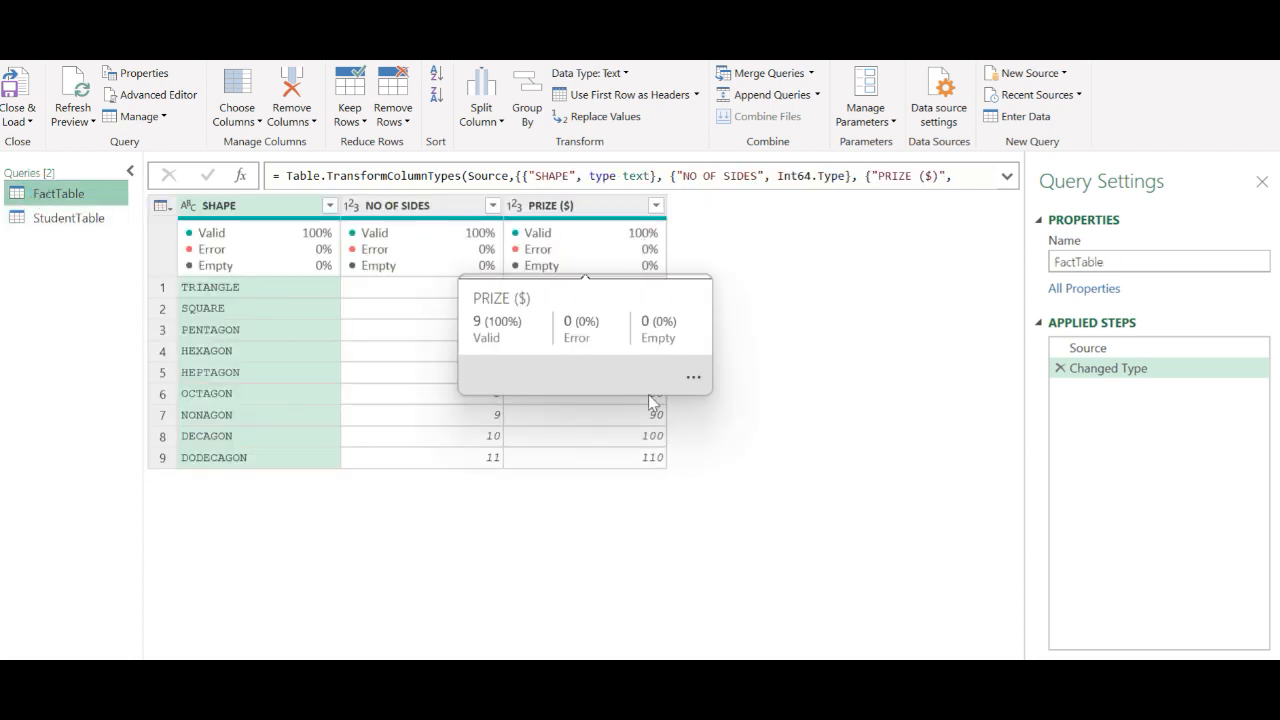
left_click(42, 219)
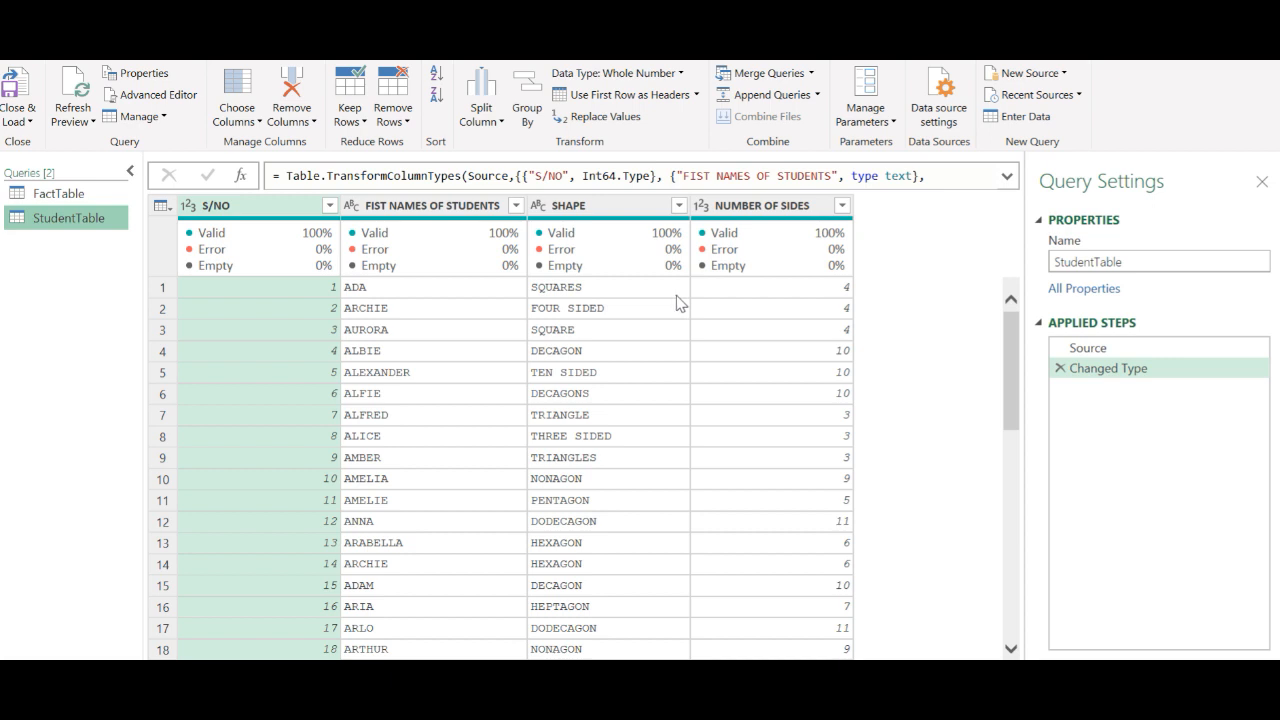
left_click(594, 207)
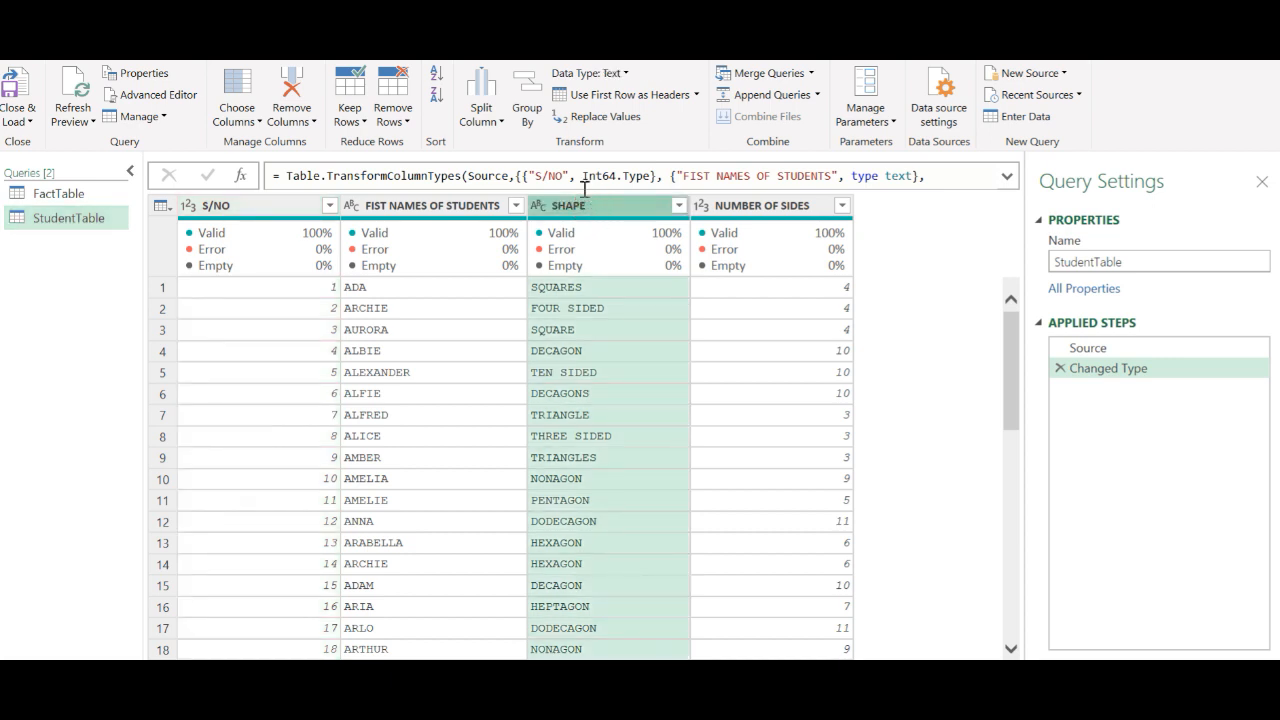
left_click(72, 196)
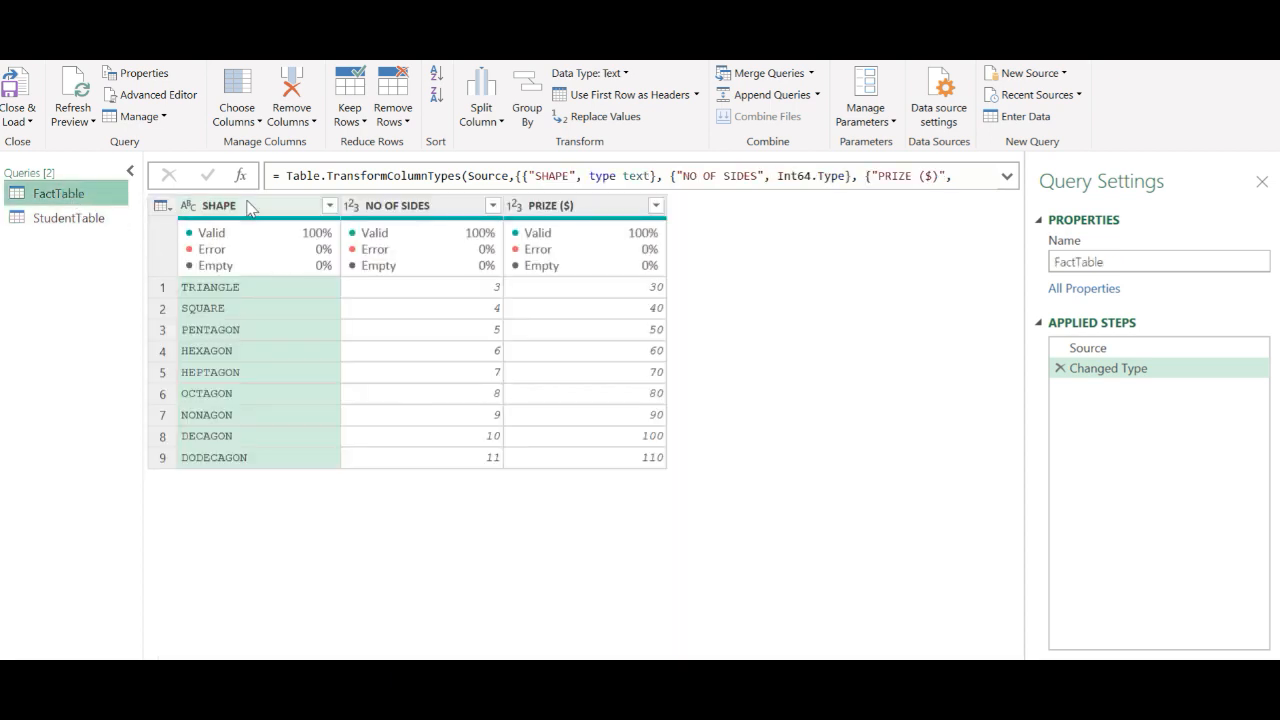
left_click(248, 207)
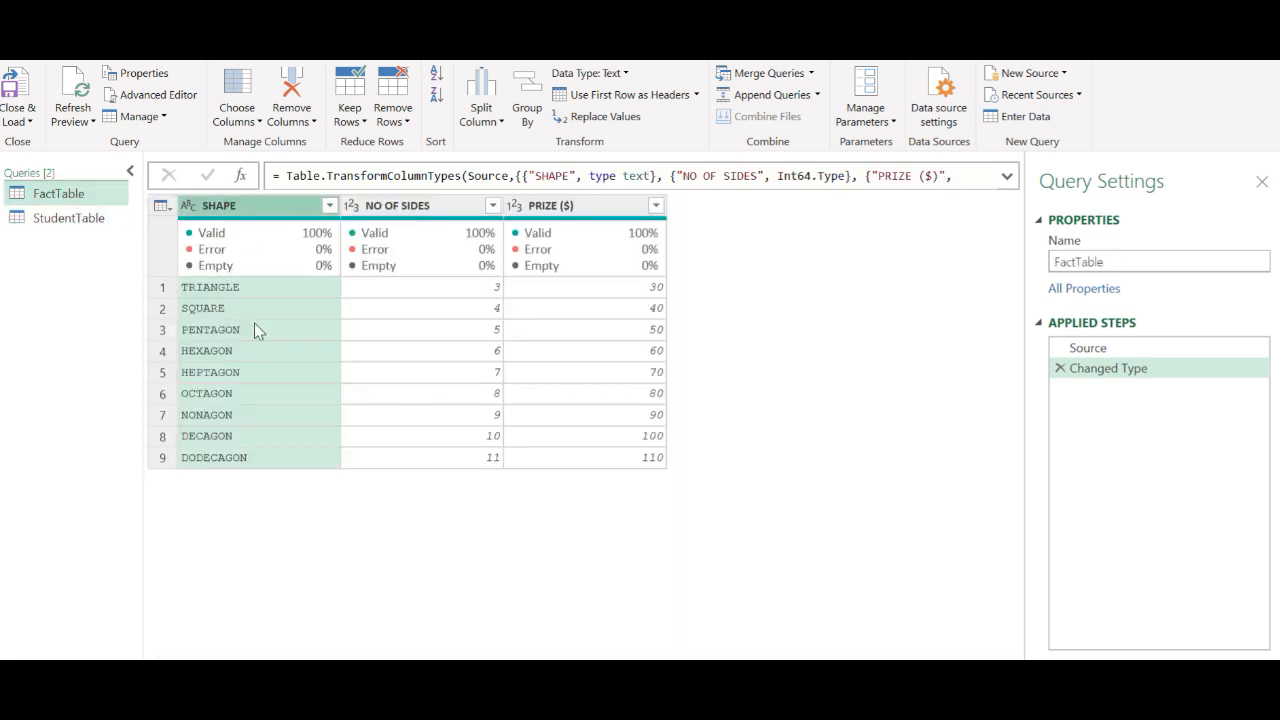
Step: Set up a merge as a new query with StudentTable as the first table and FactTable as the second
left_click(90, 222)
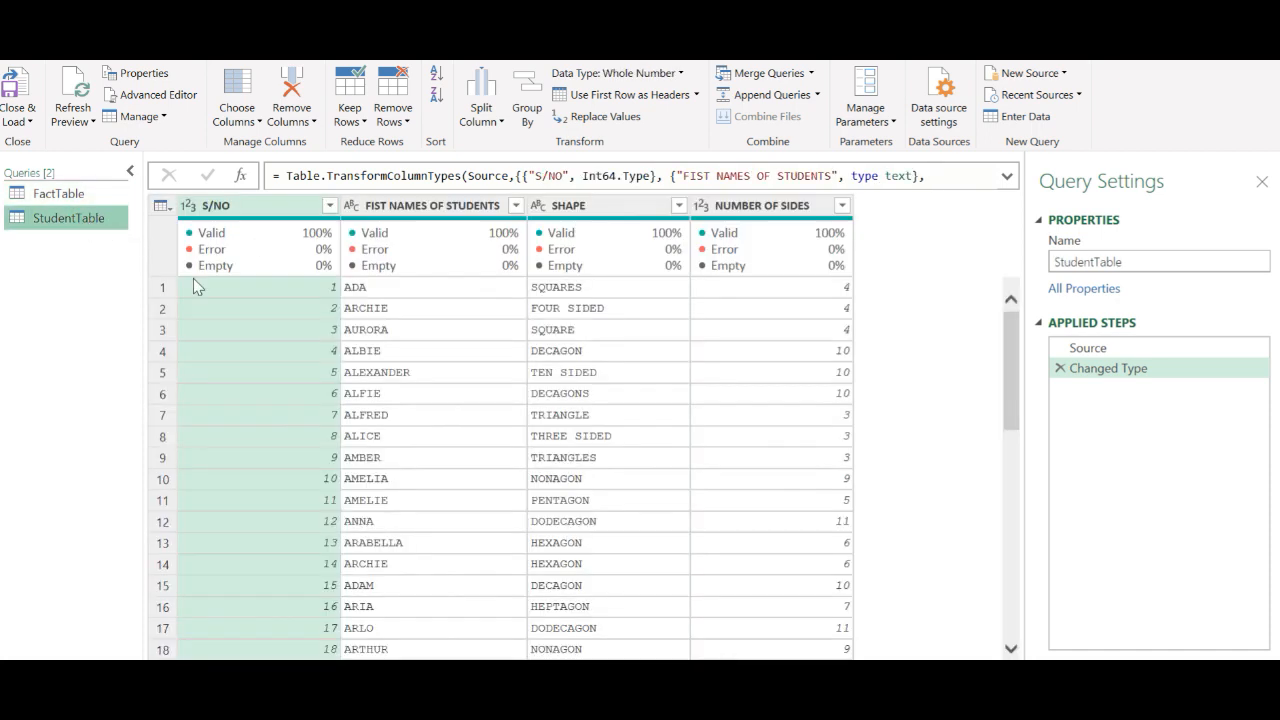
left_click(596, 351)
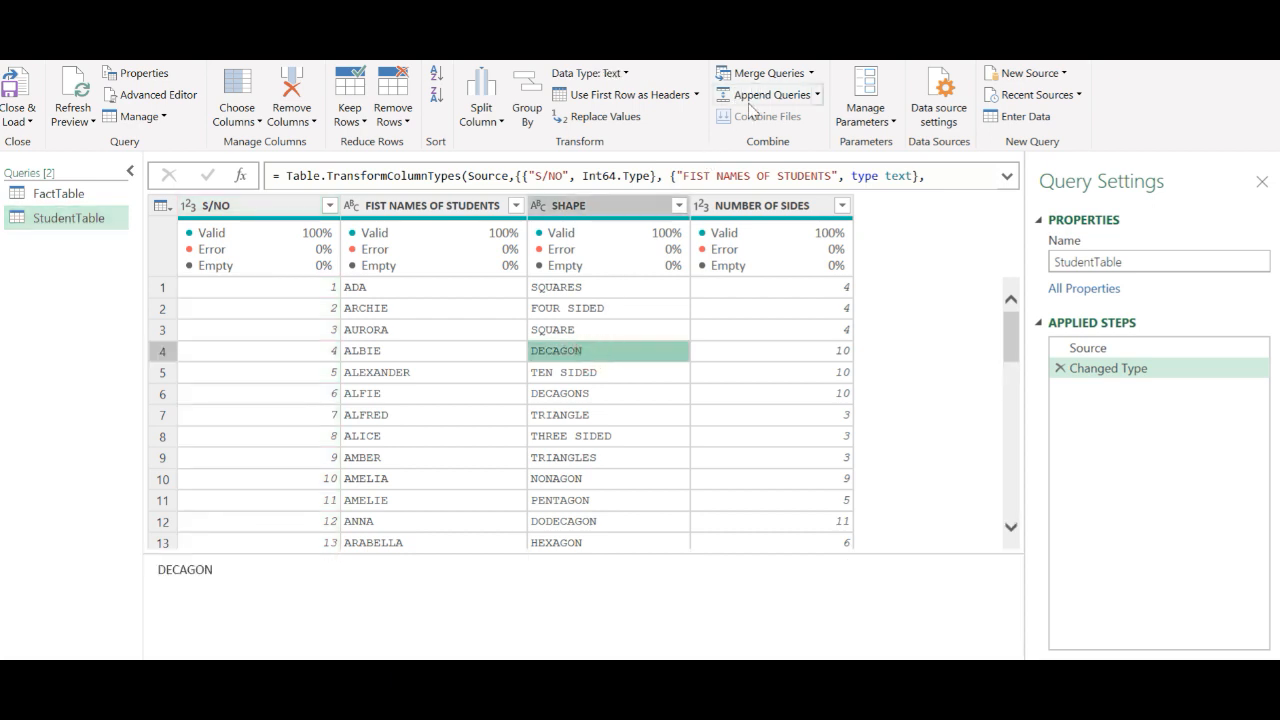
left_click(600, 206)
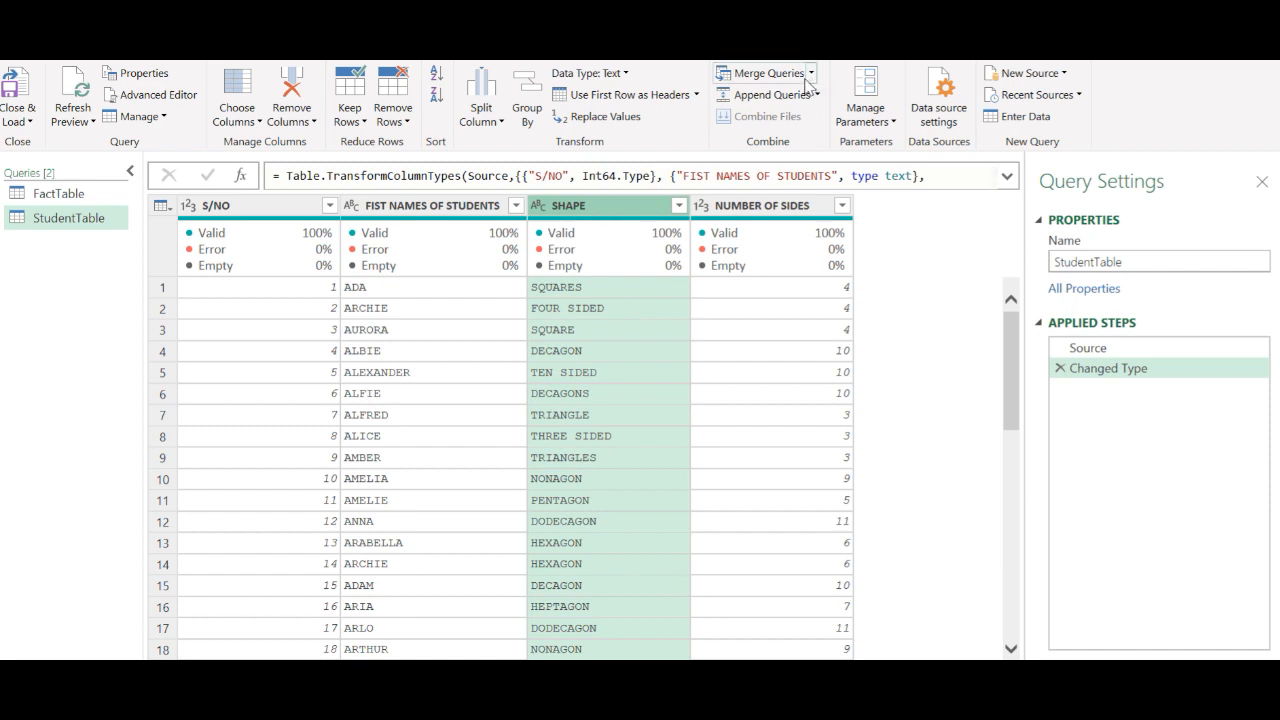
left_click(811, 74)
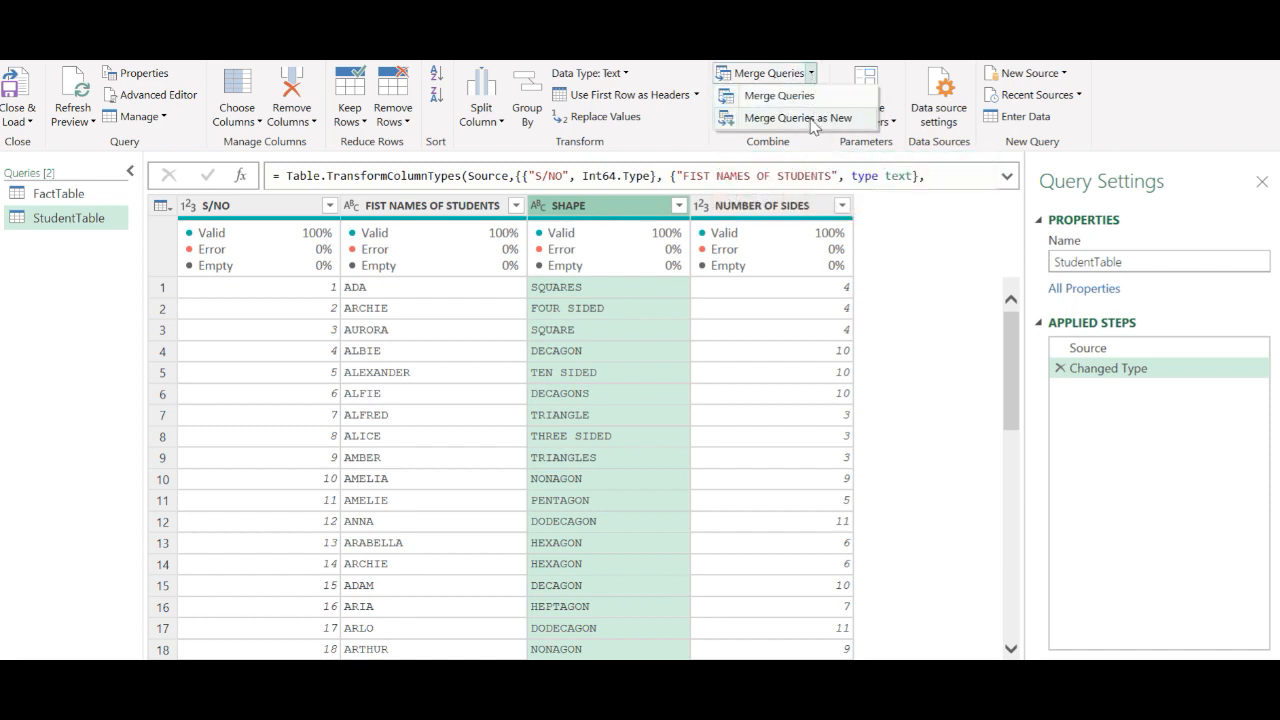
left_click(812, 119)
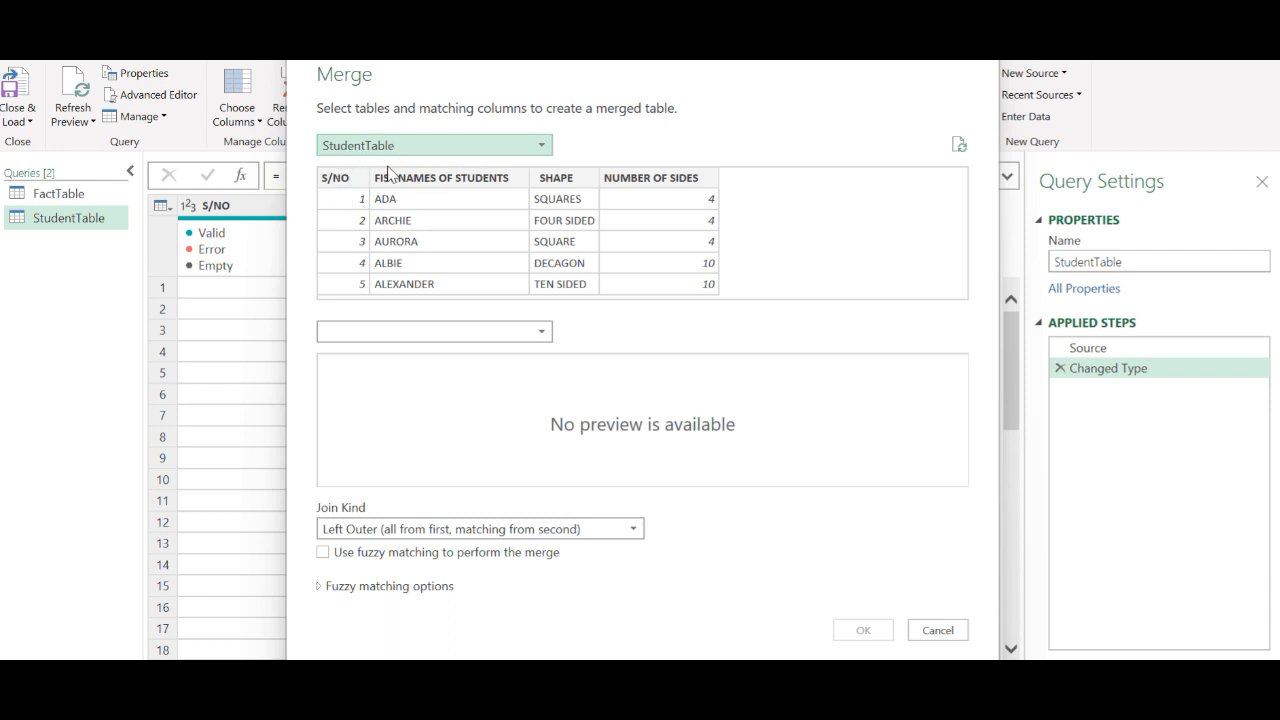
left_click(543, 147)
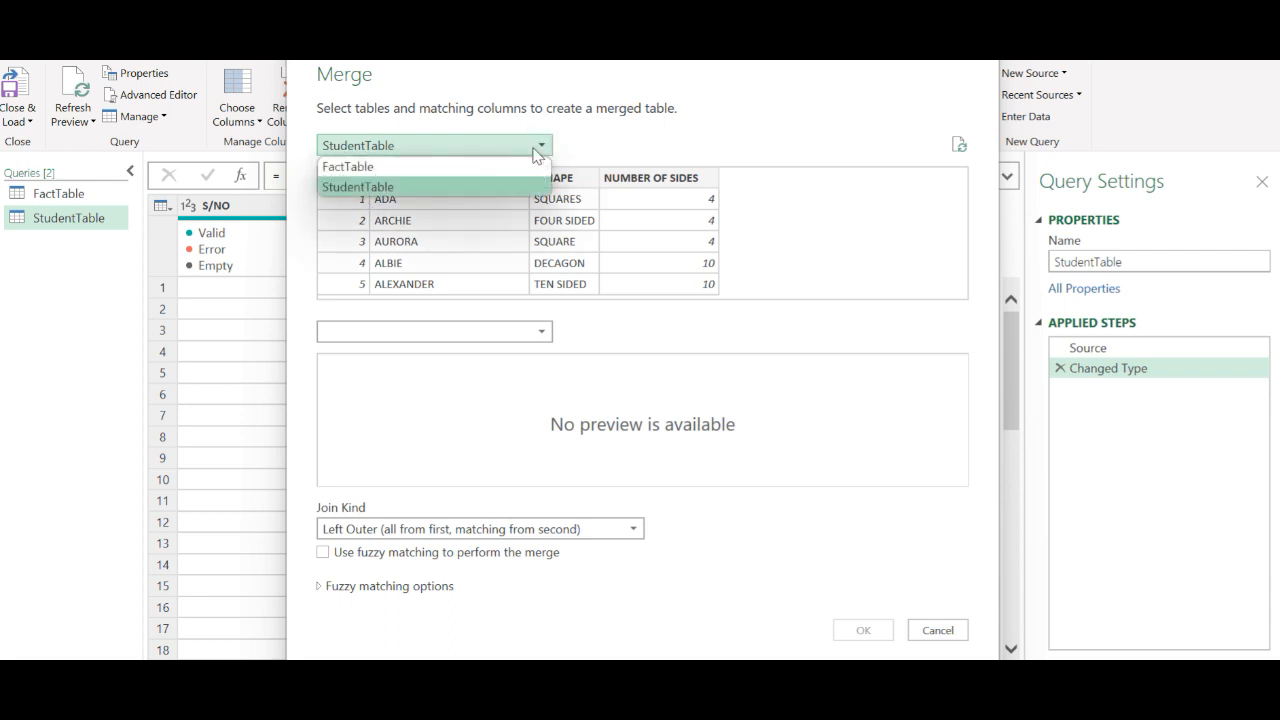
left_click(447, 189)
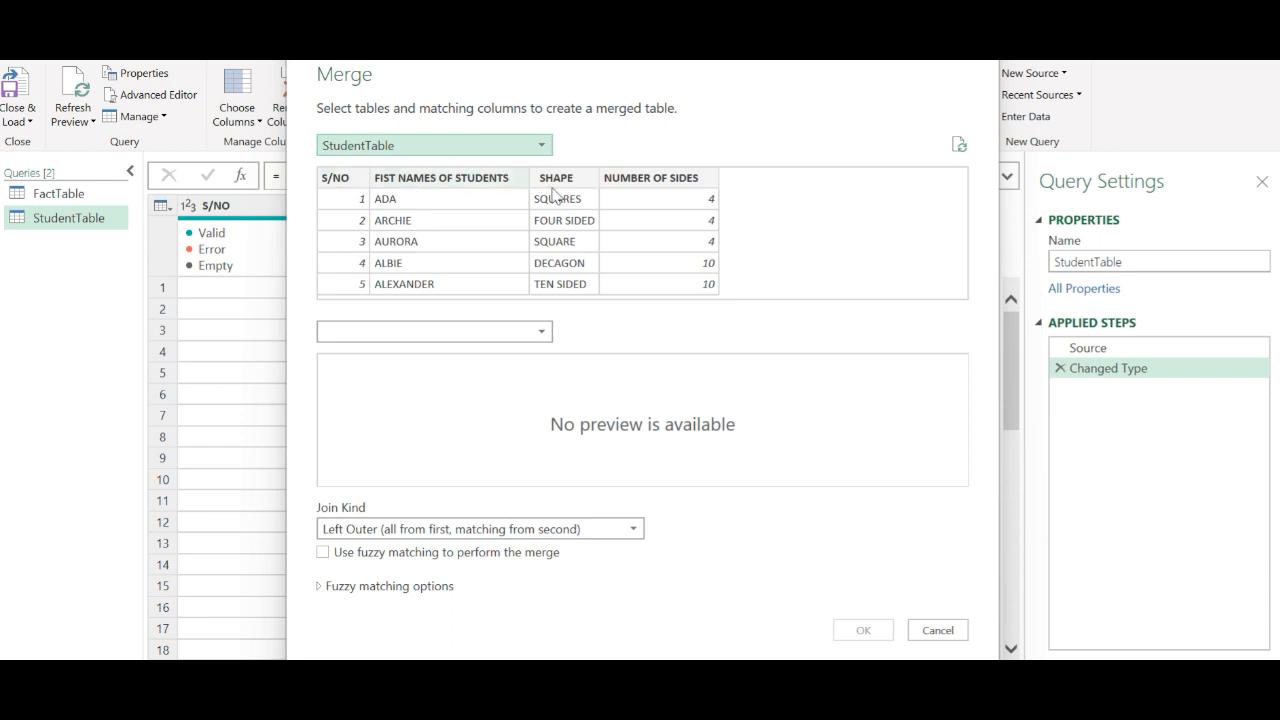
left_click(541, 333)
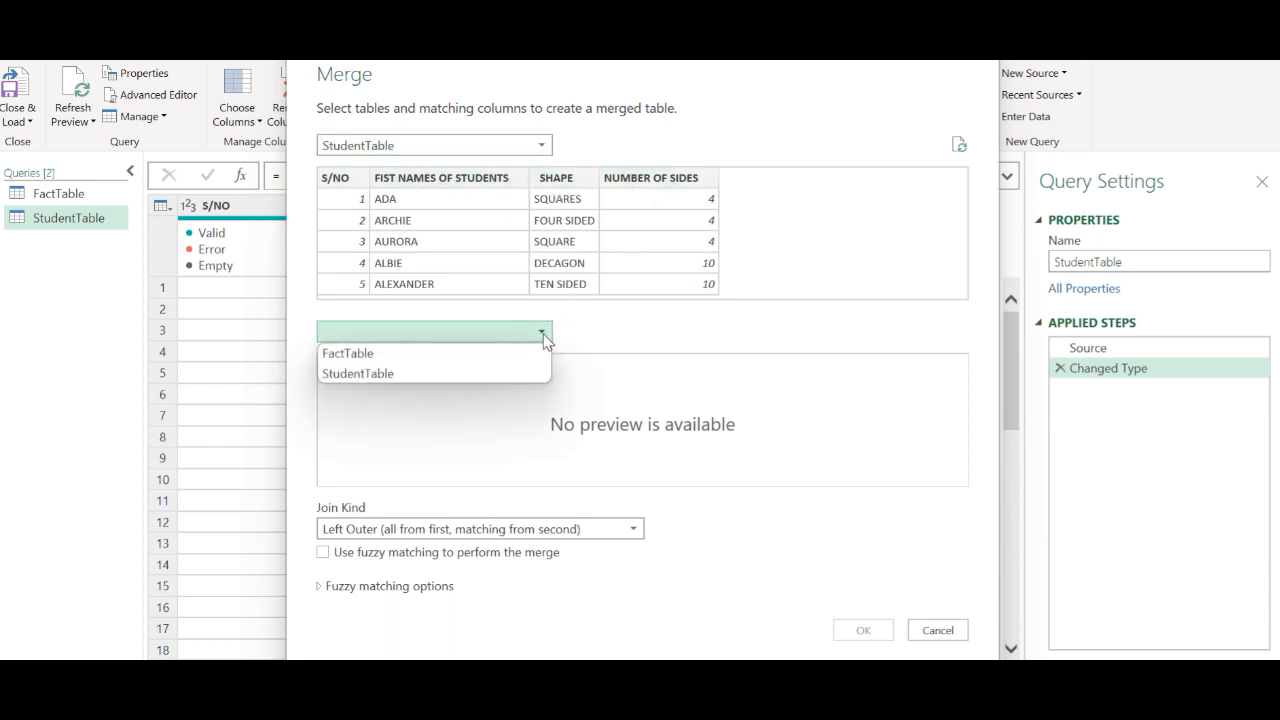
left_click(429, 356)
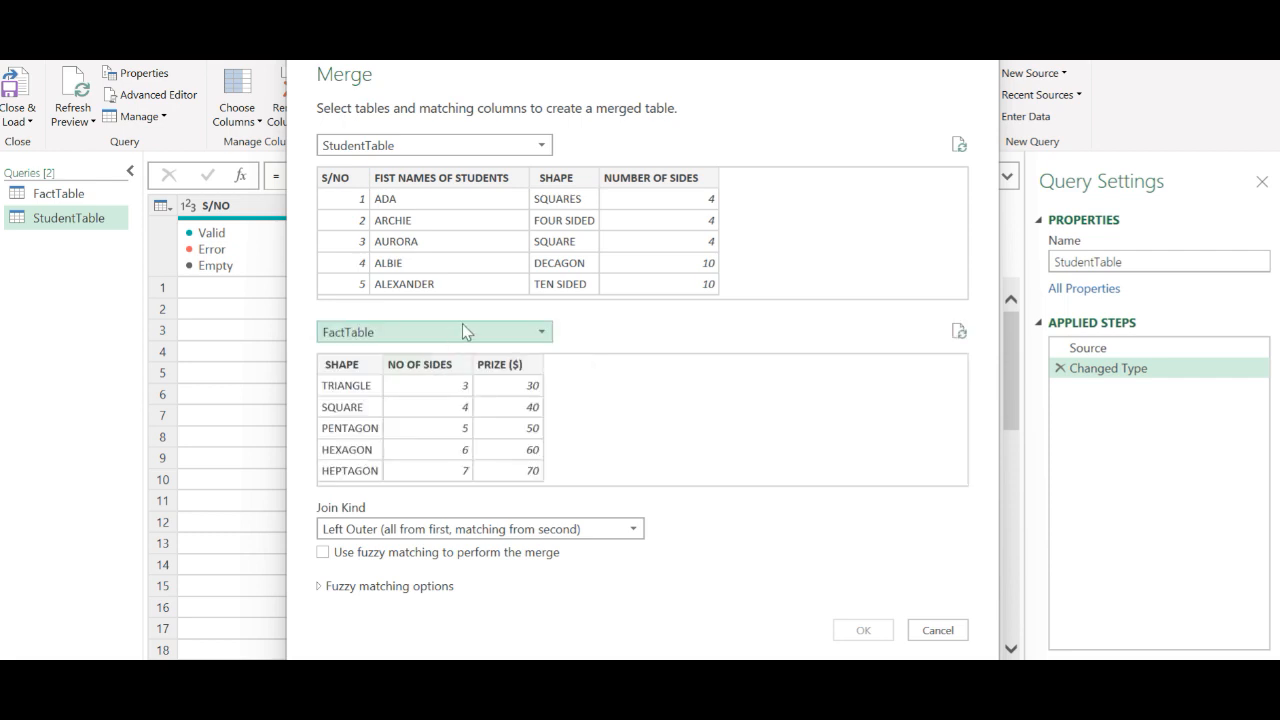
Step: Match the two tables on their SHAPE columns and create the merged query with a left outer join, without fuzzy matching
left_click(565, 179)
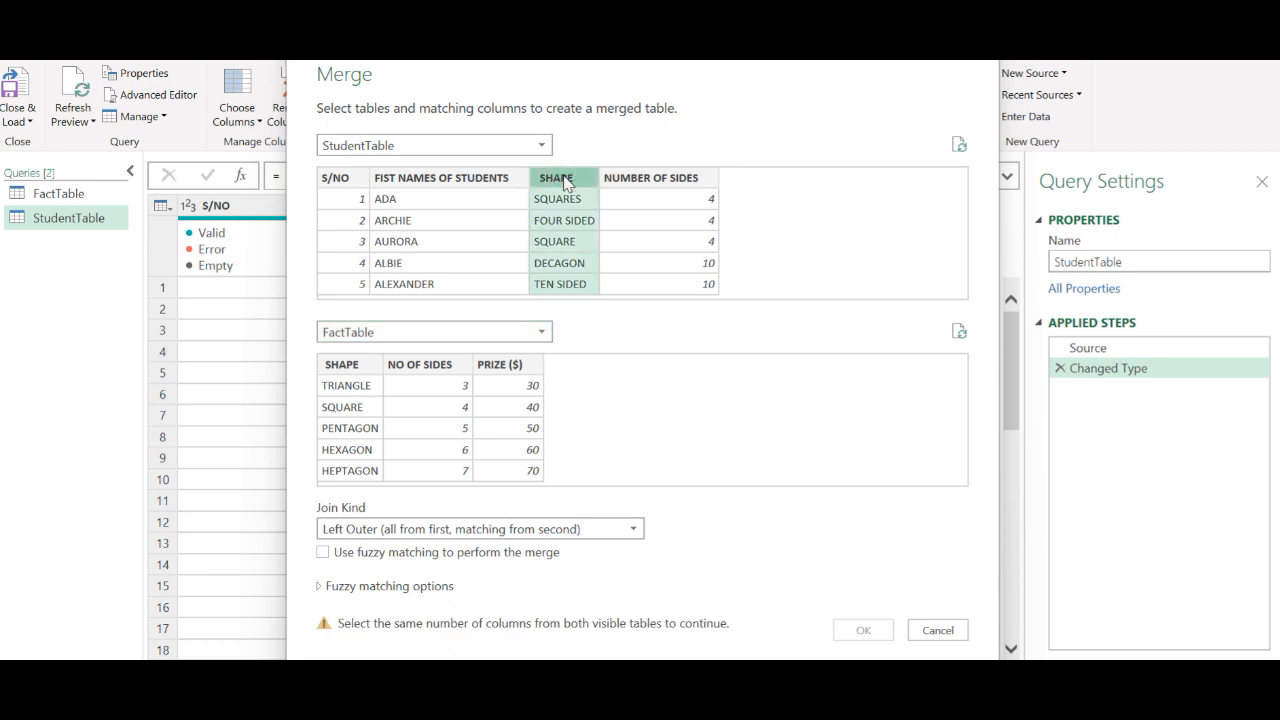
left_click(355, 370)
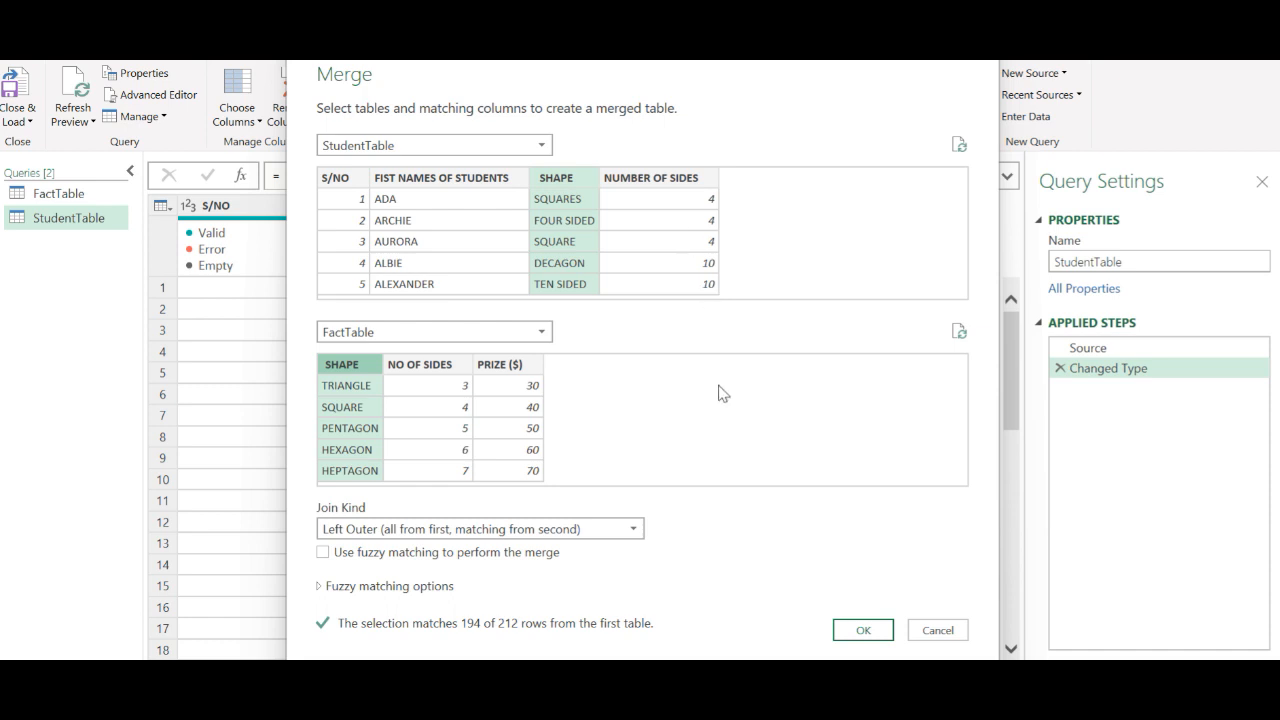
left_click(859, 632)
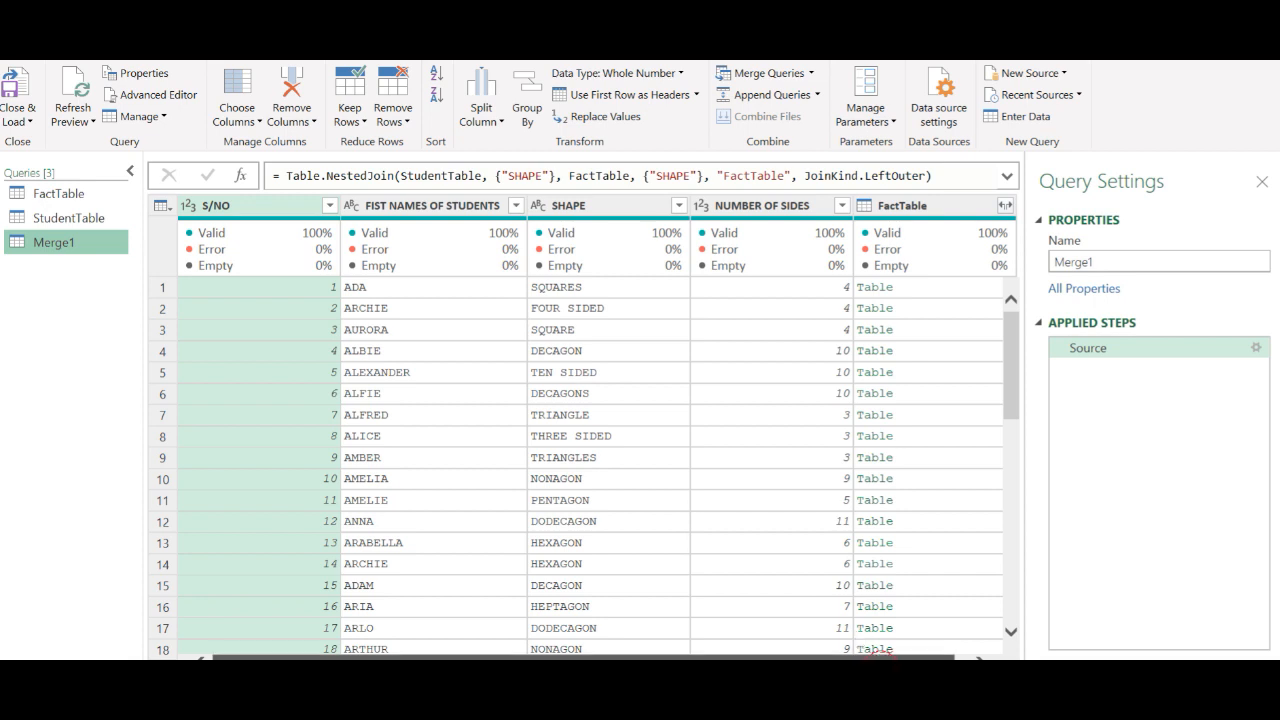
Step: Compare the columns and rows of the Merge1 query with those of StudentTable and FactTable
scroll(590, 655, "right", 1)
left_click(1010, 634)
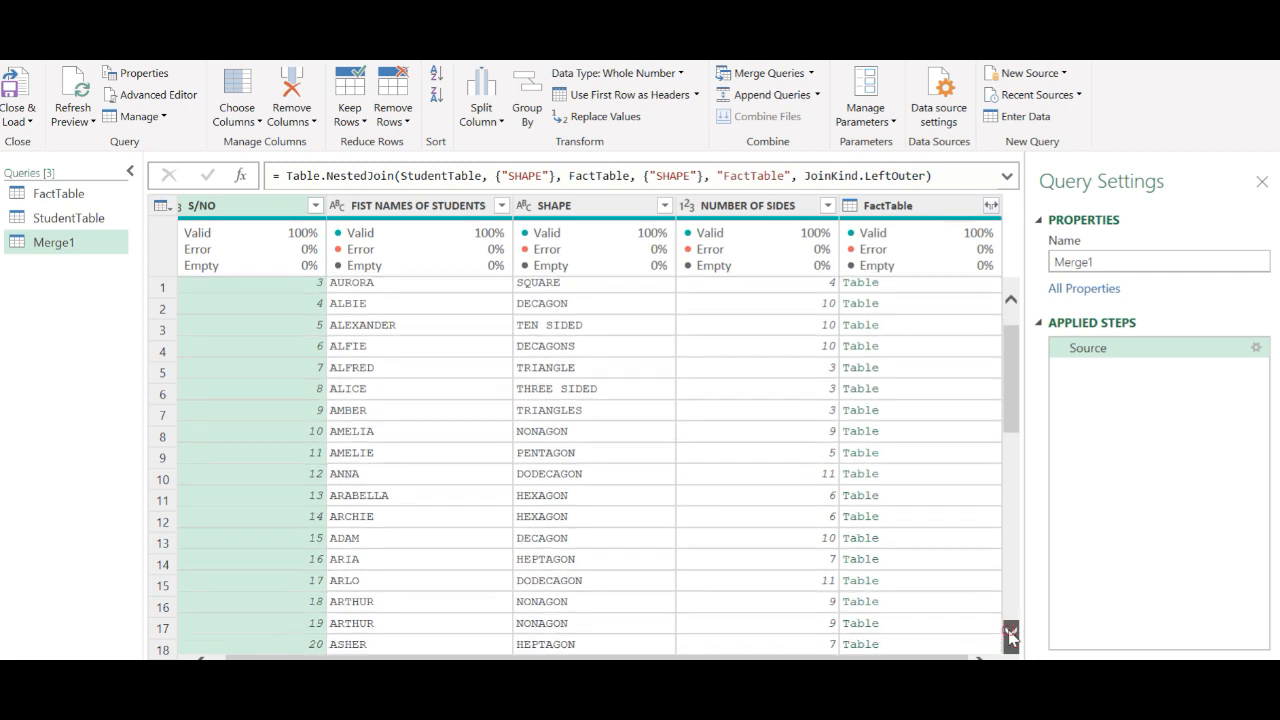
left_click(1009, 634)
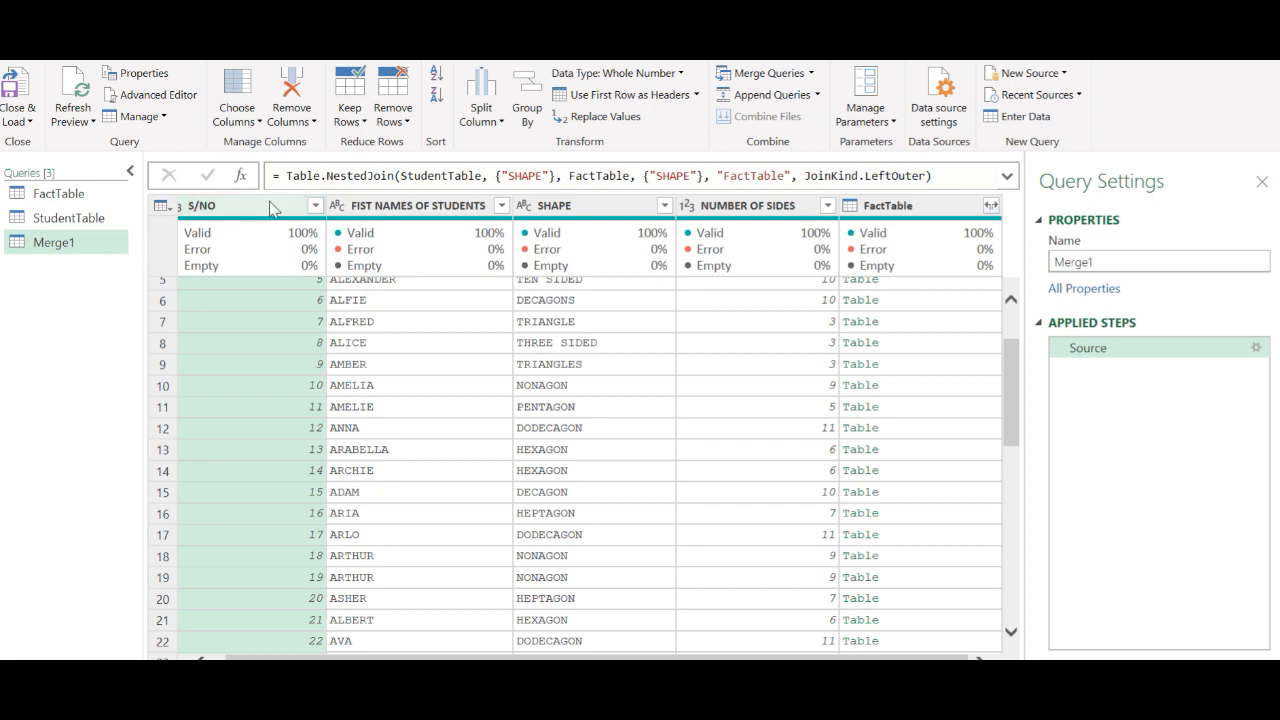
left_click(100, 218)
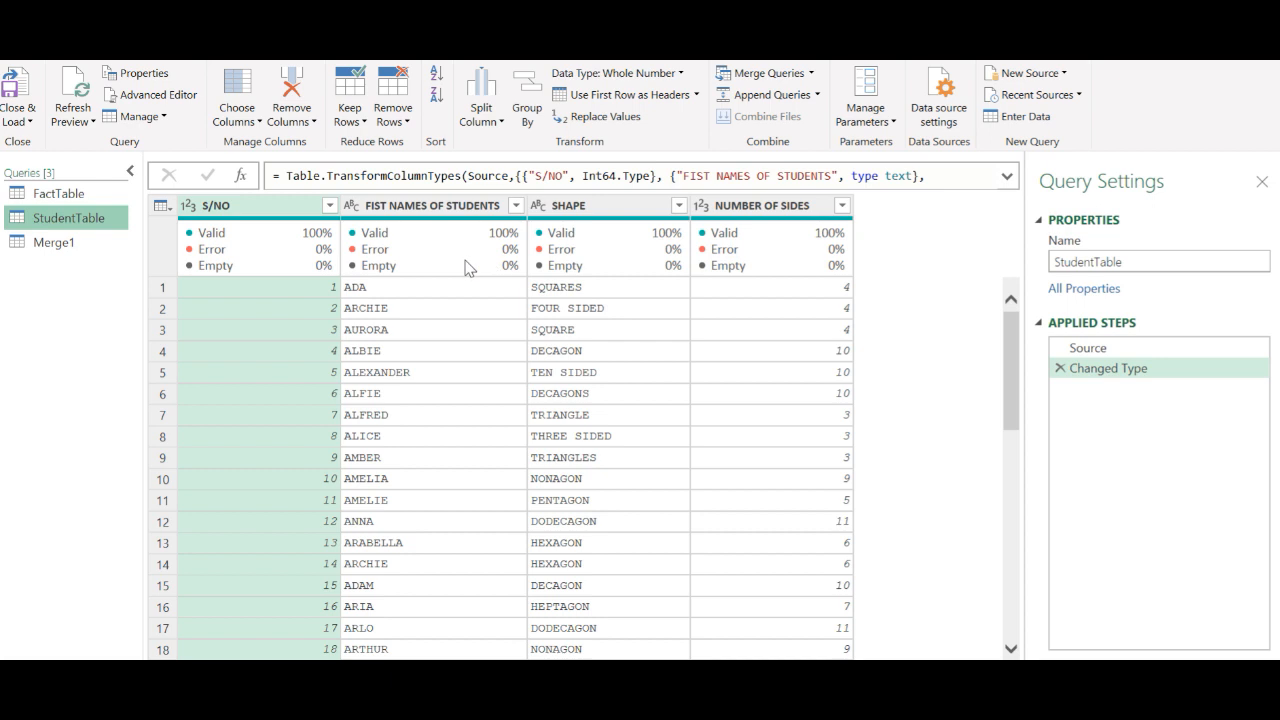
left_click(86, 190)
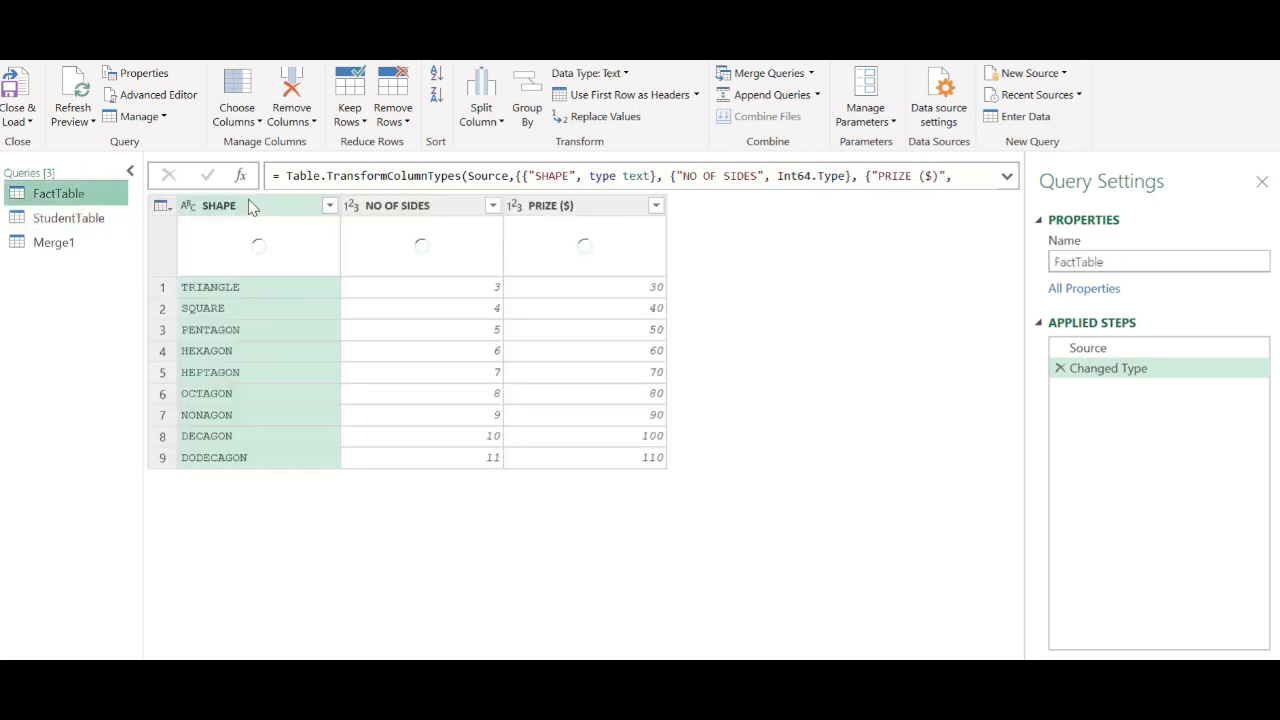
left_click(57, 250)
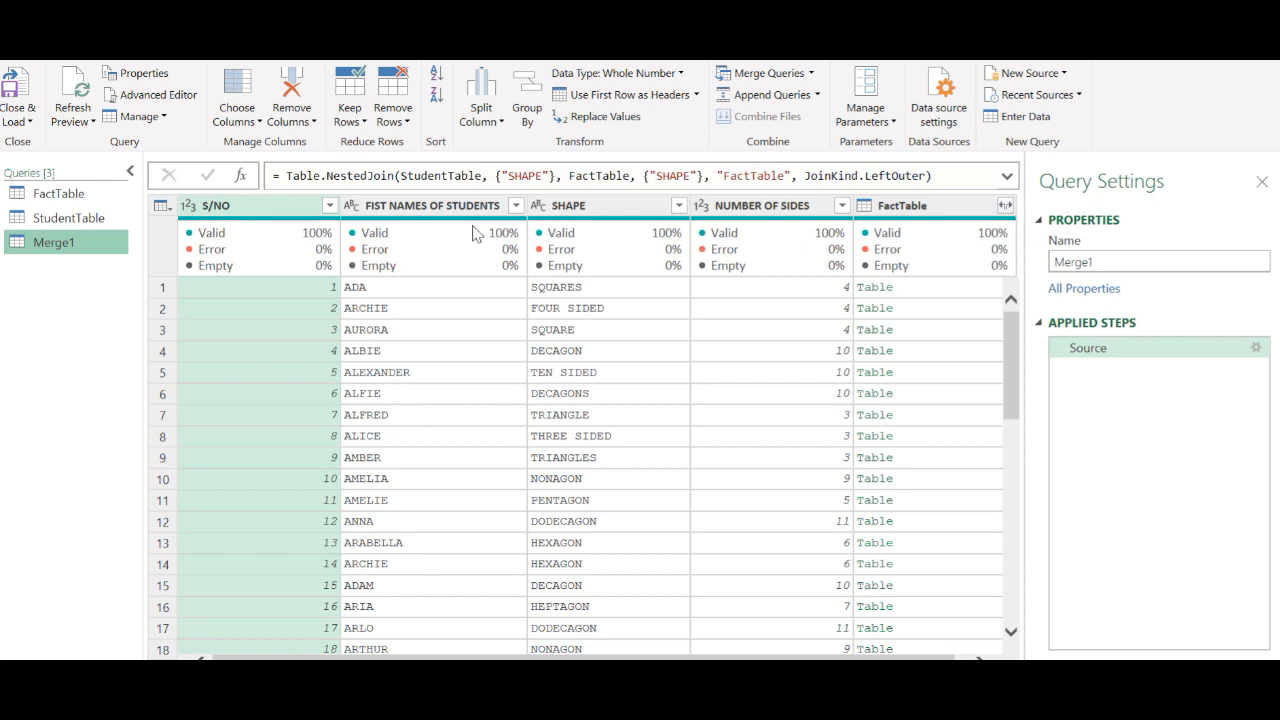
left_click(785, 214)
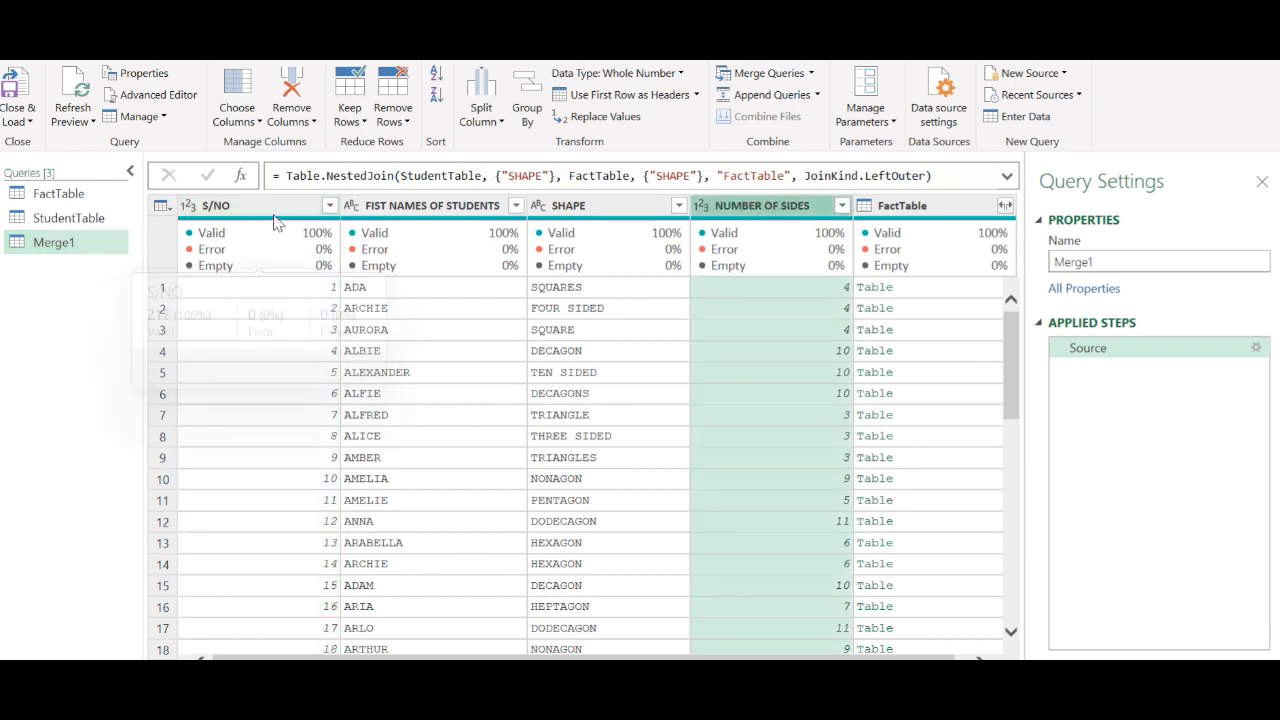
left_click(266, 210, "shift")
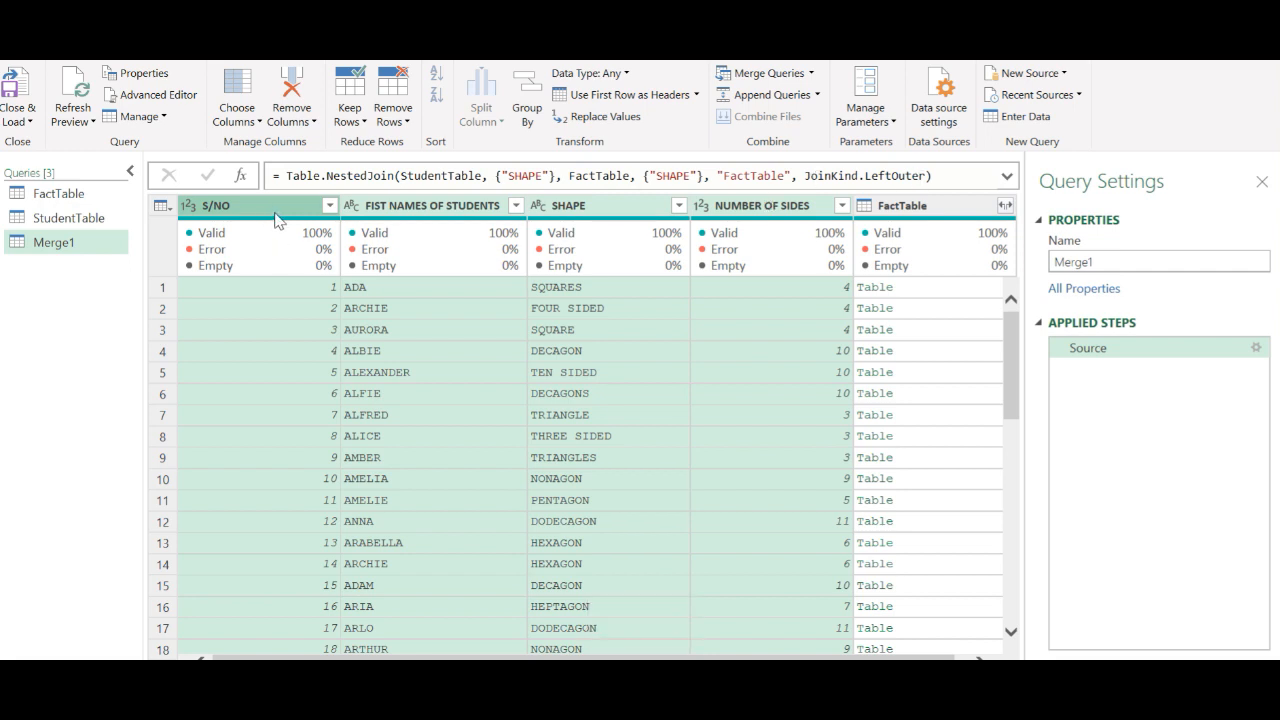
left_click(276, 218)
left_click(748, 211, "shift")
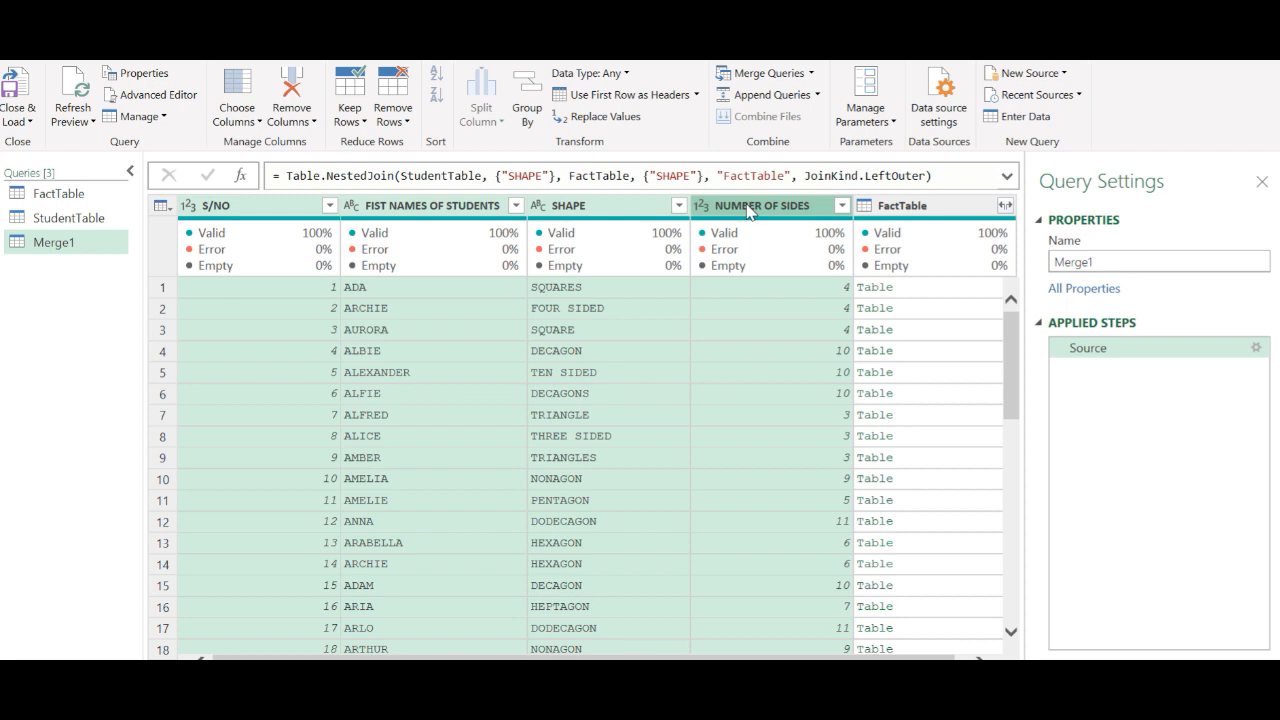
Step: Preview the nested FactTable results in Merge1 for the SQUARES row and the SQUARE row
left_click(937, 210)
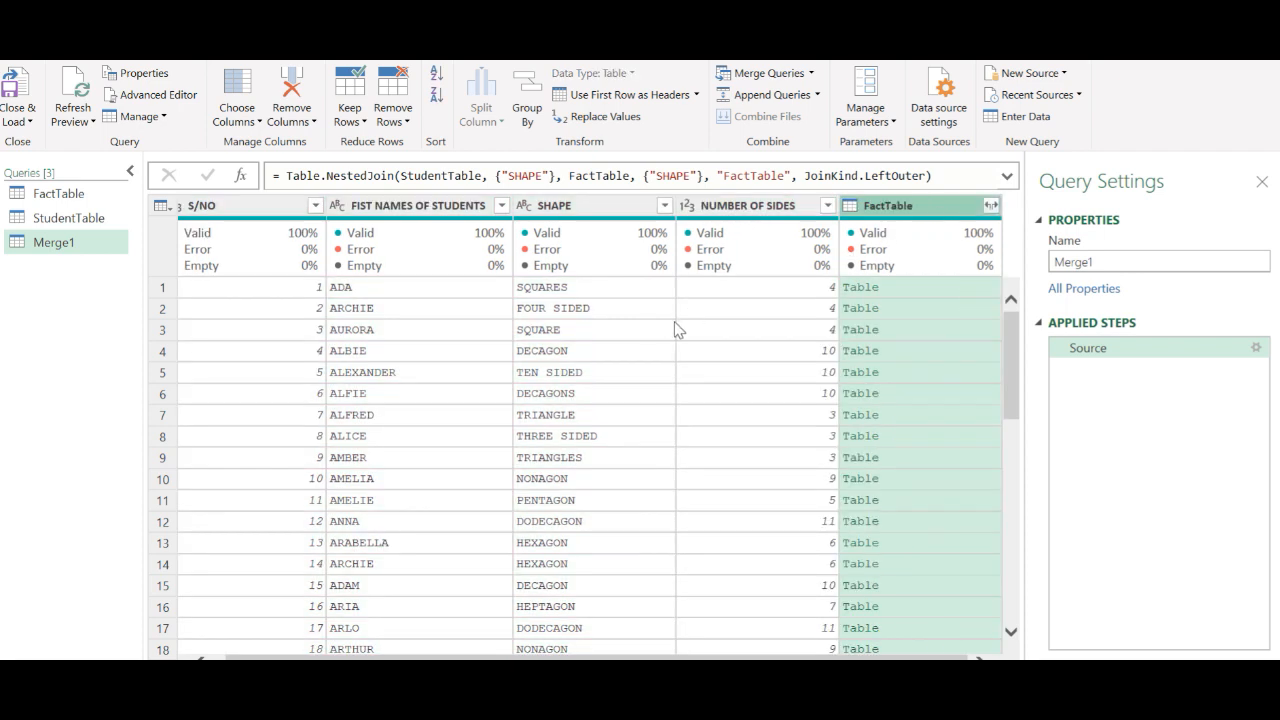
left_click(937, 287)
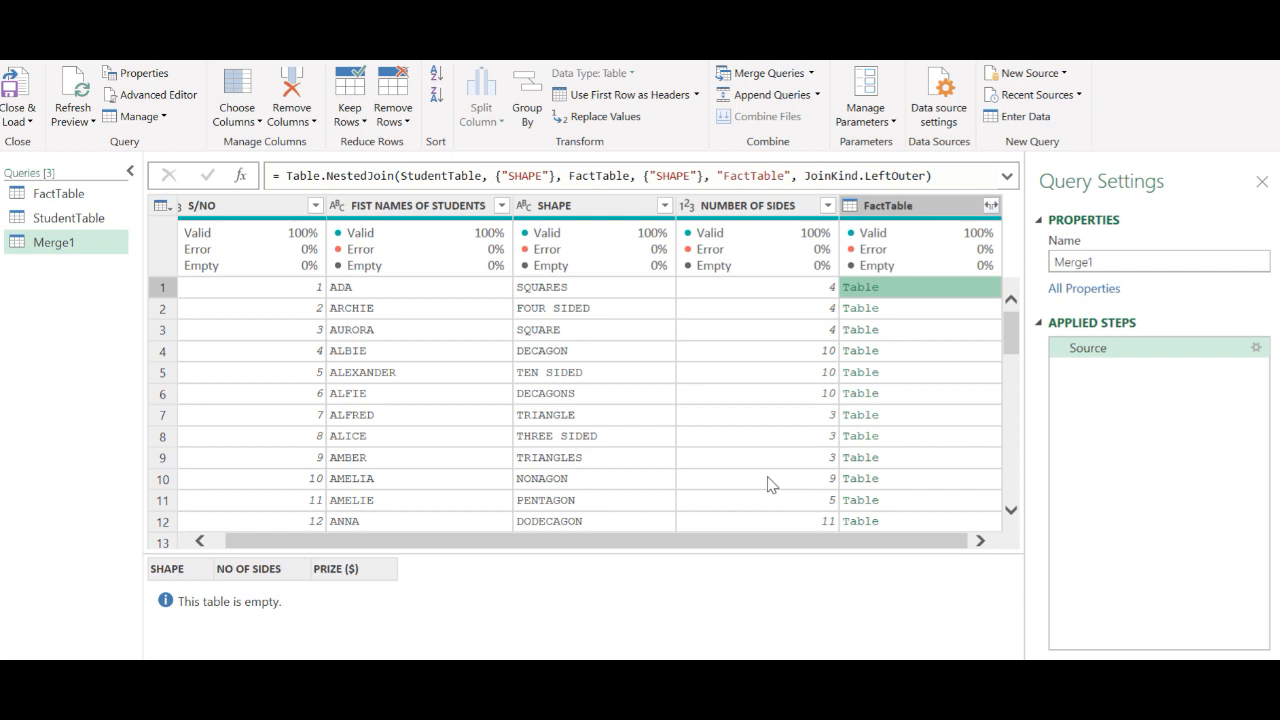
left_click(954, 333)
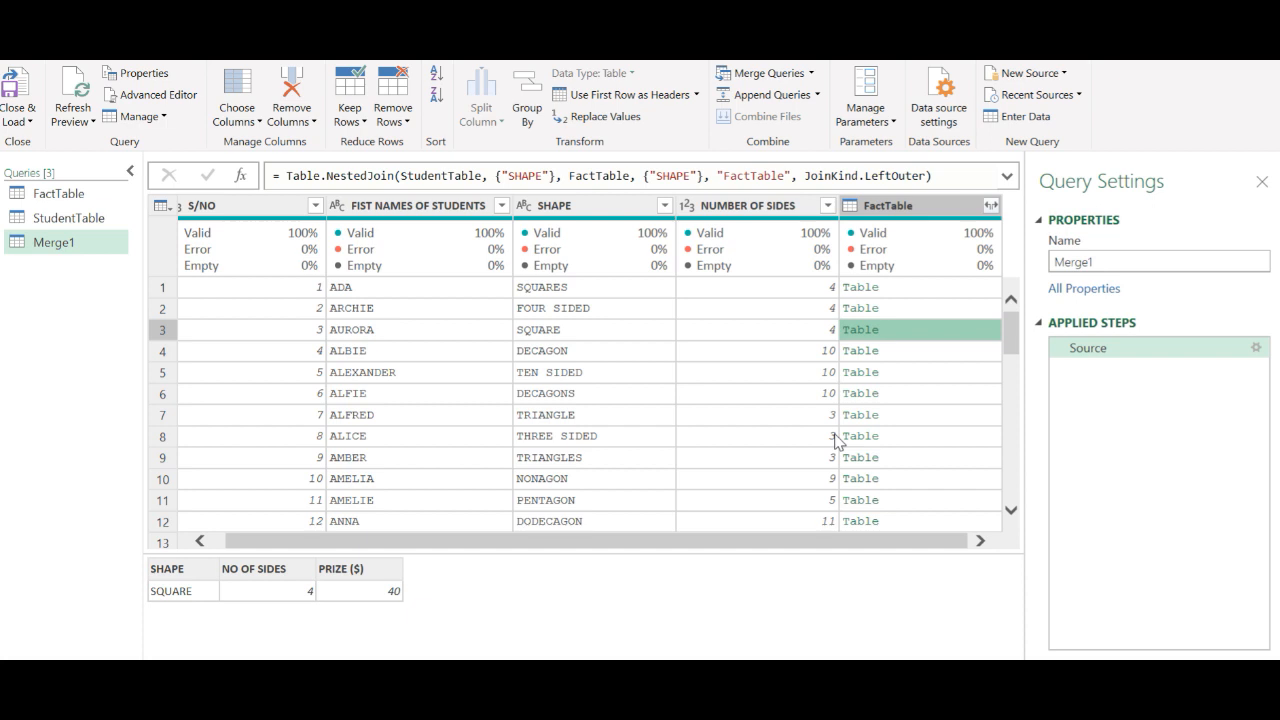
Step: Expand the FactTable column in Merge1 to only PRIZE ($), keeping the original column name as prefix
left_click(989, 205)
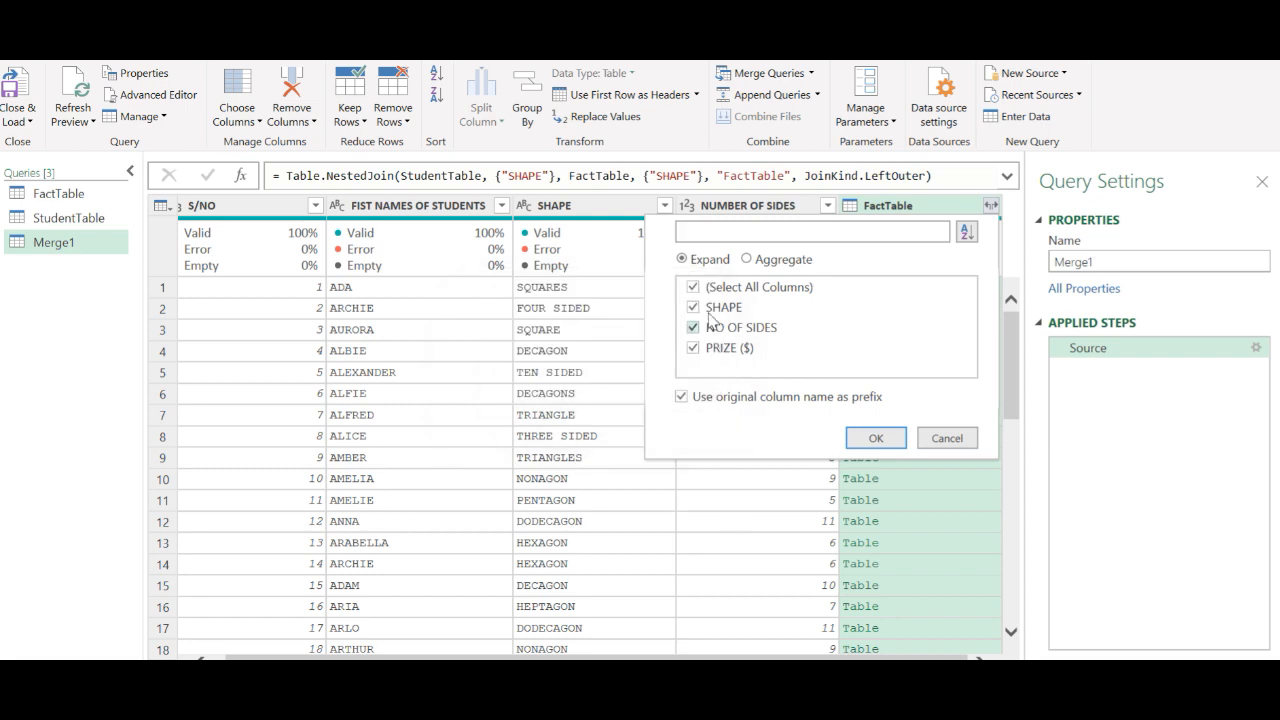
left_click(693, 308)
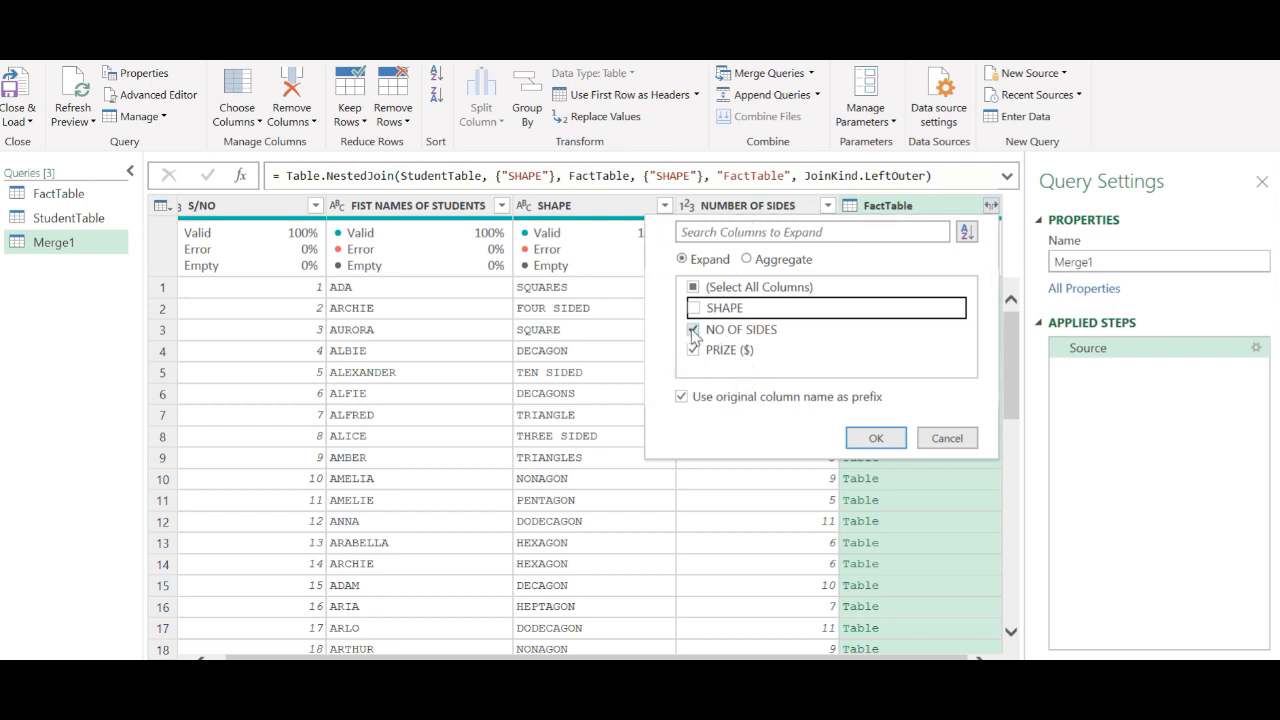
left_click(693, 330)
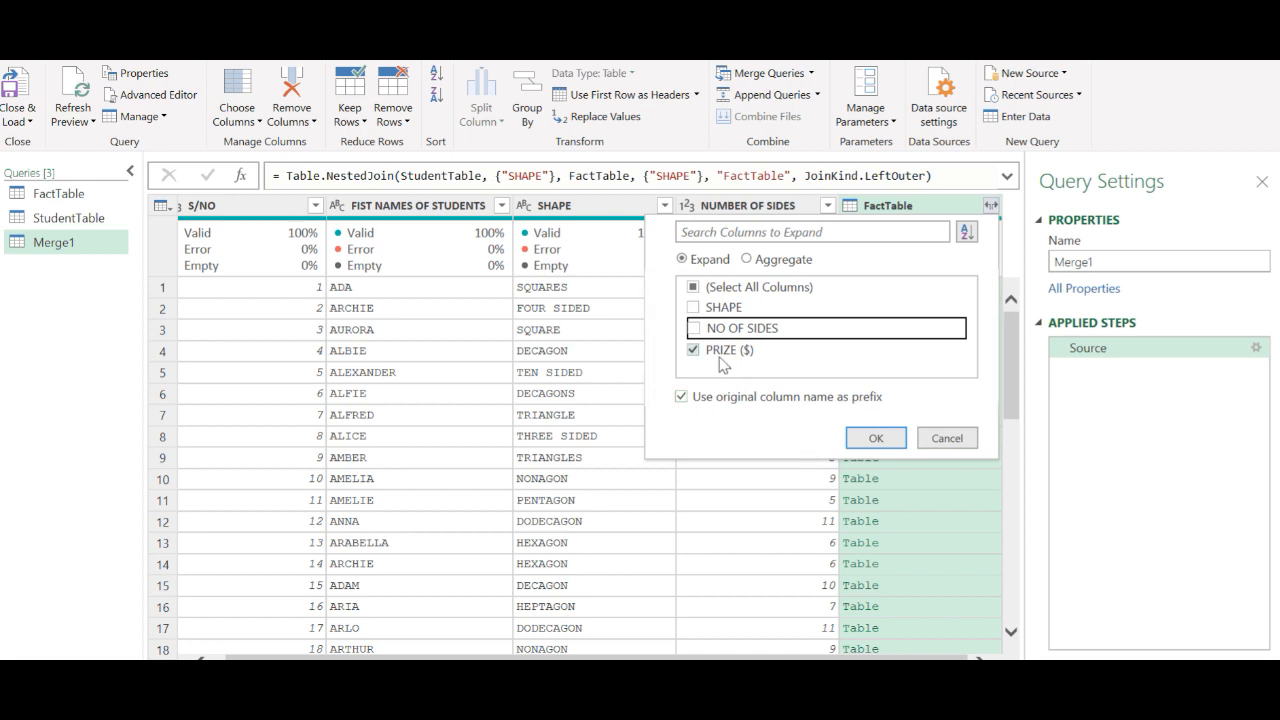
left_click(866, 440)
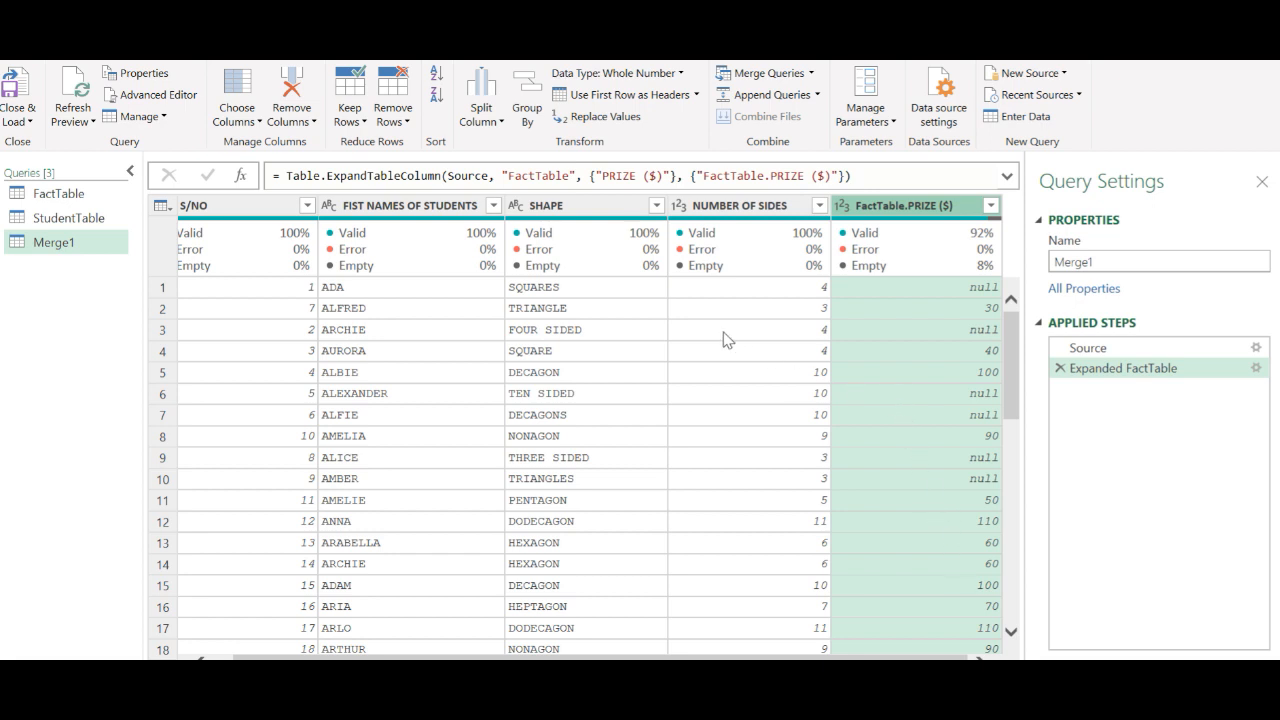
Step: Check the expanded prizes in Merge1 against the shape names listed in FactTable, starting with SQUARES
left_click(564, 287)
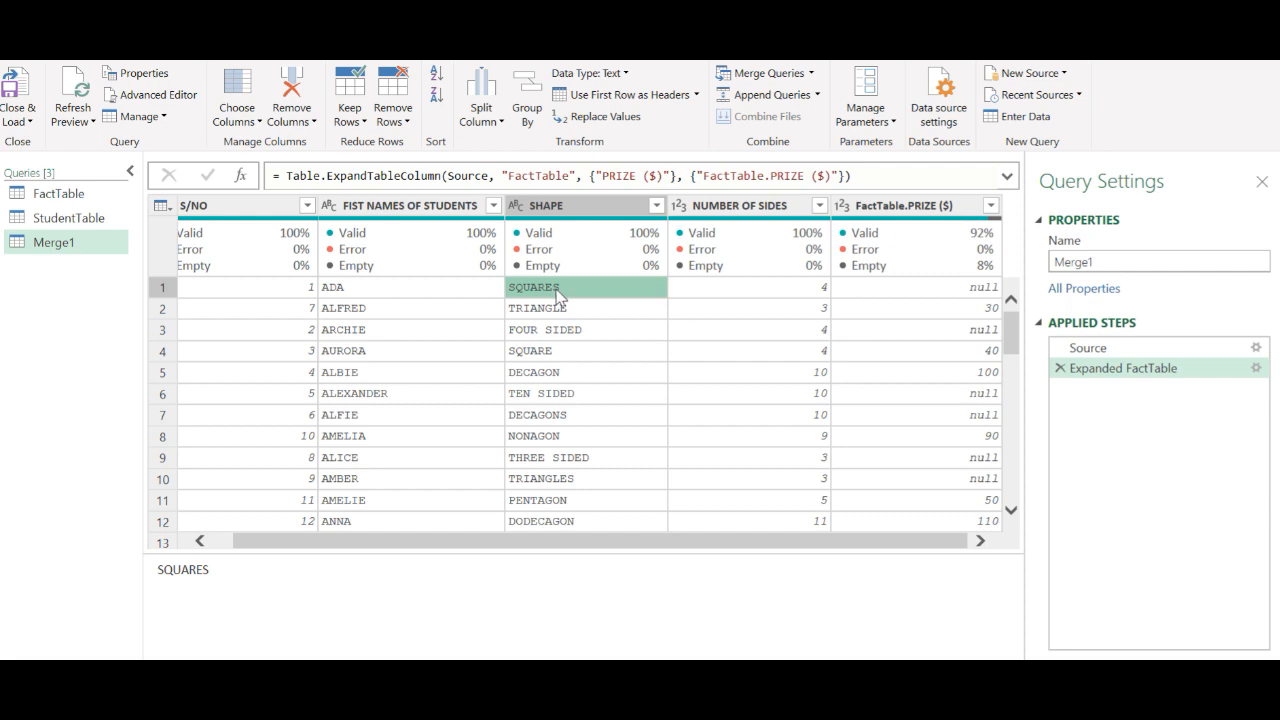
left_click(80, 195)
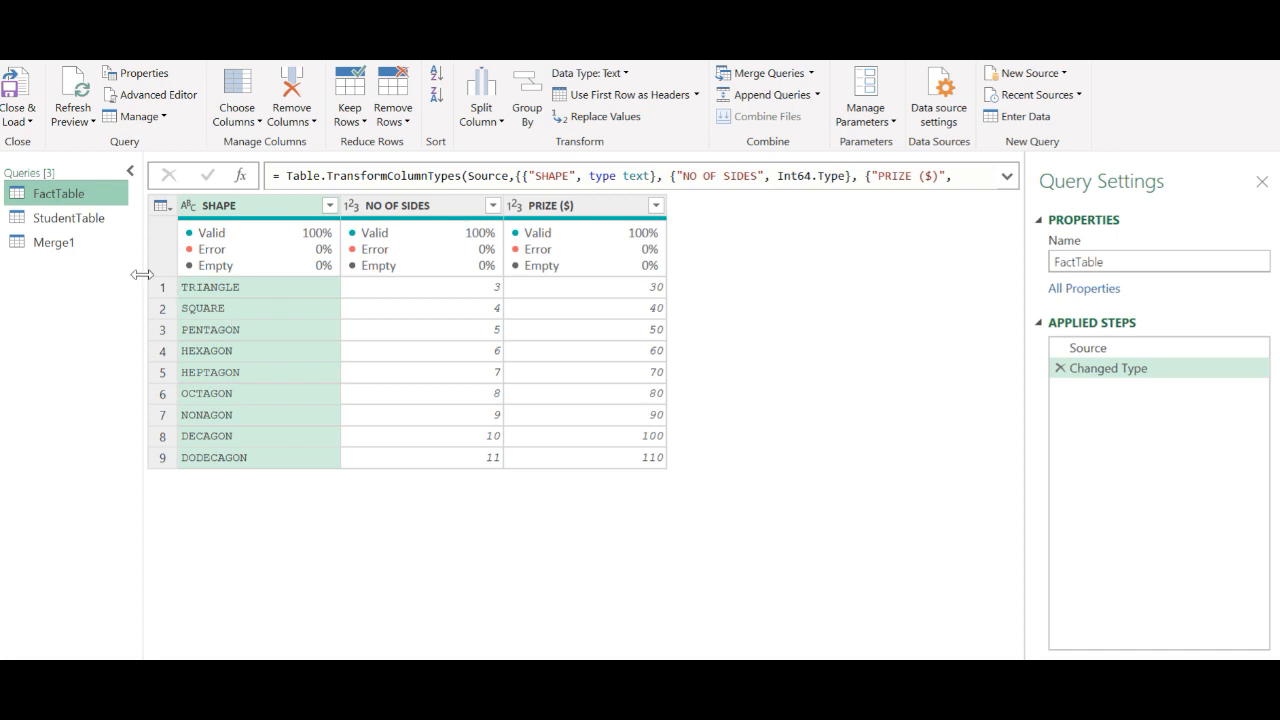
left_click(75, 244)
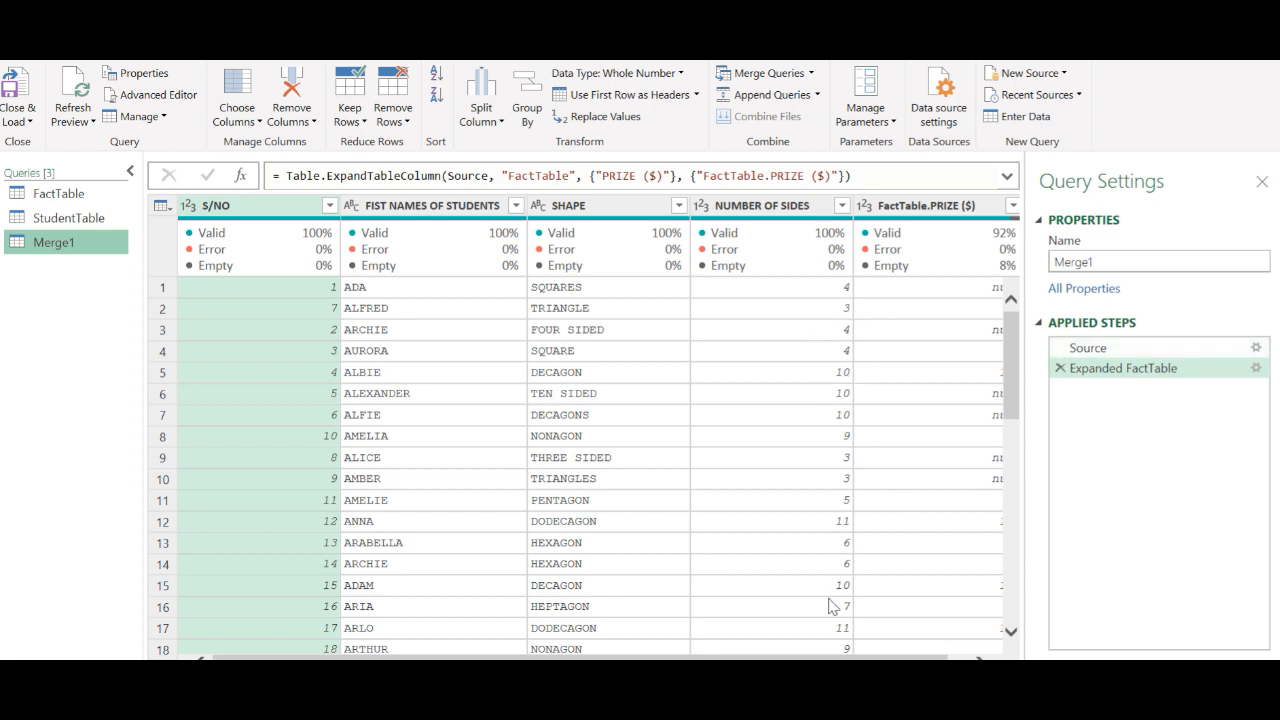
left_click_drag(868, 658, 892, 658)
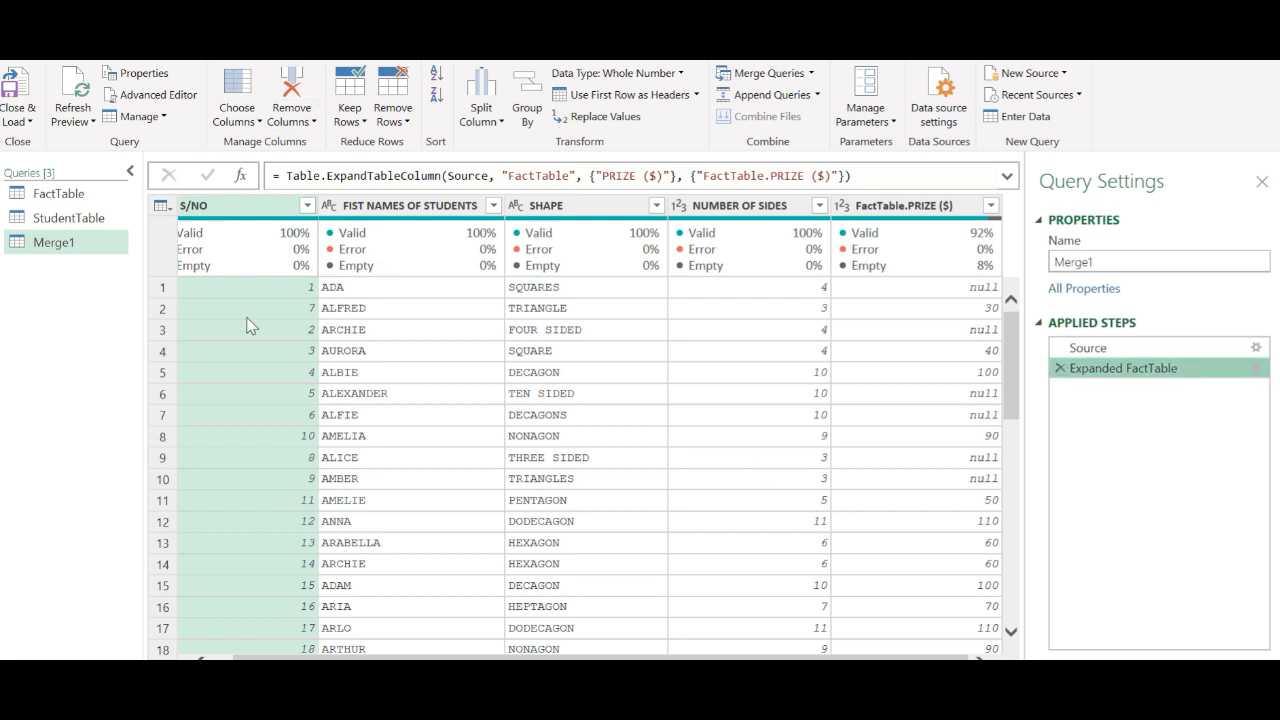
Step: Delete the Merge1 query
right_click(53, 247)
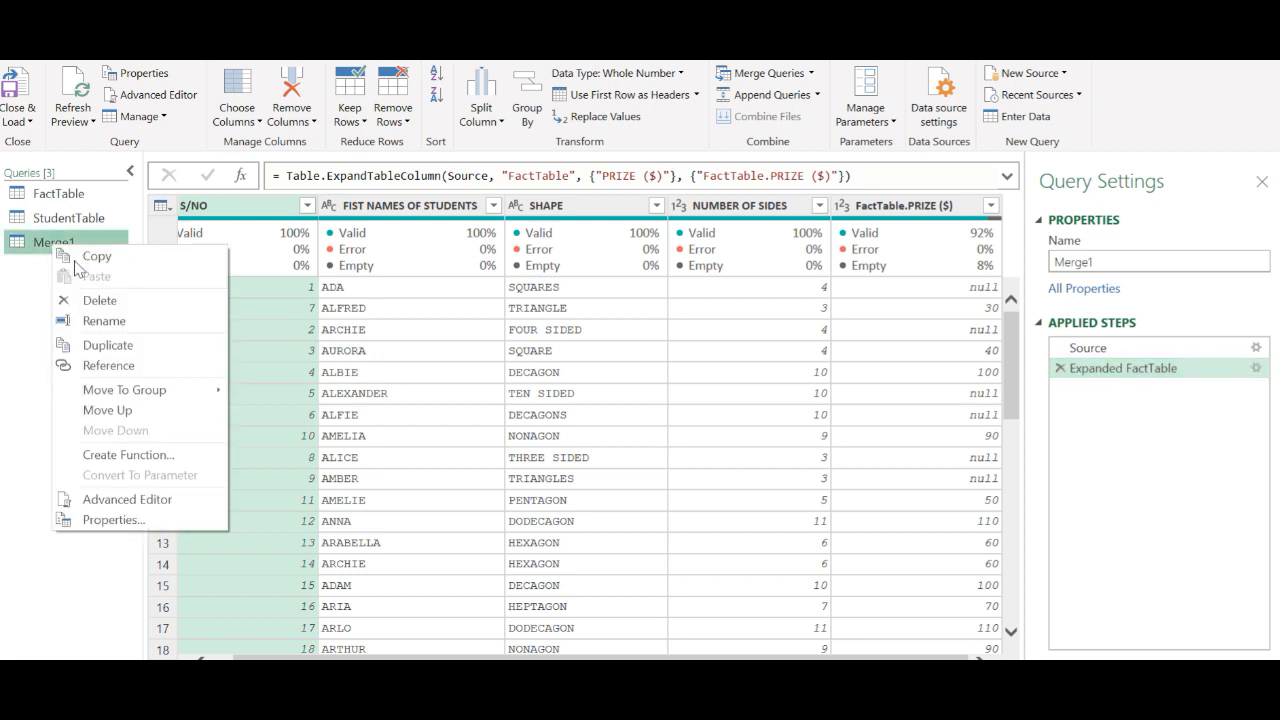
left_click(99, 302)
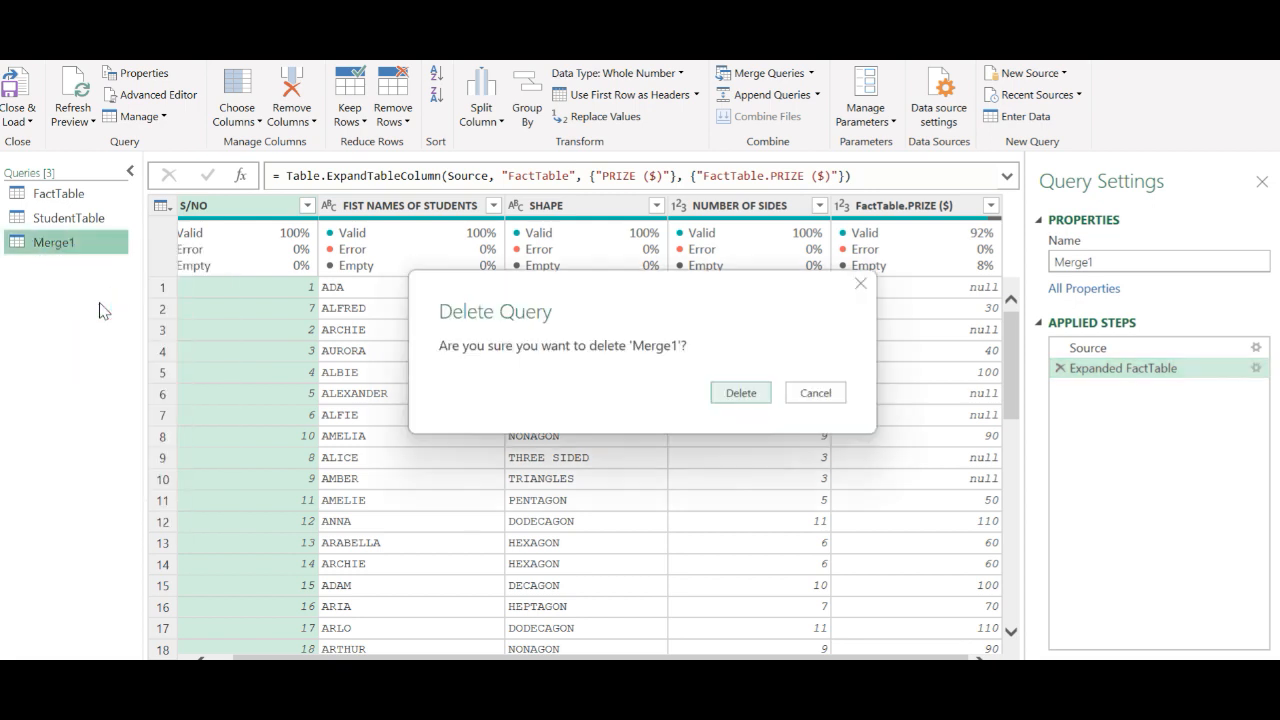
left_click(735, 394)
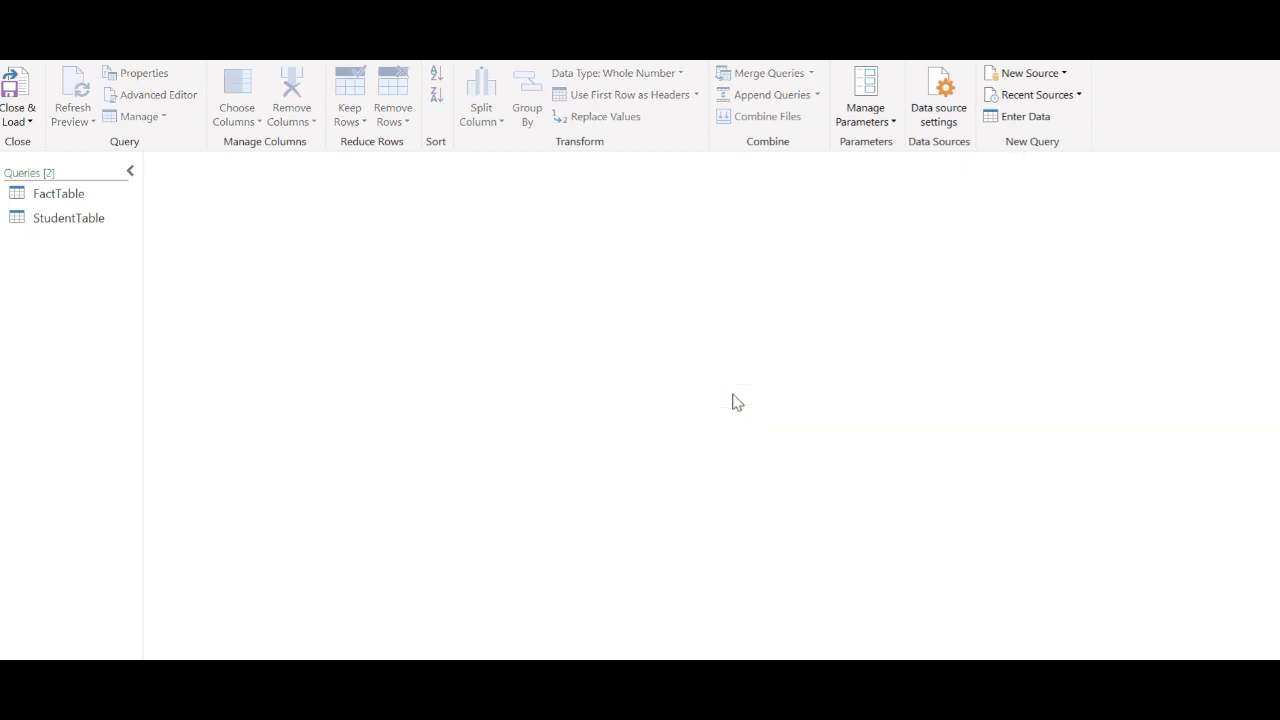
Step: Start a new merge query with StudentTable as the first table and FactTable as the second
left_click(64, 221)
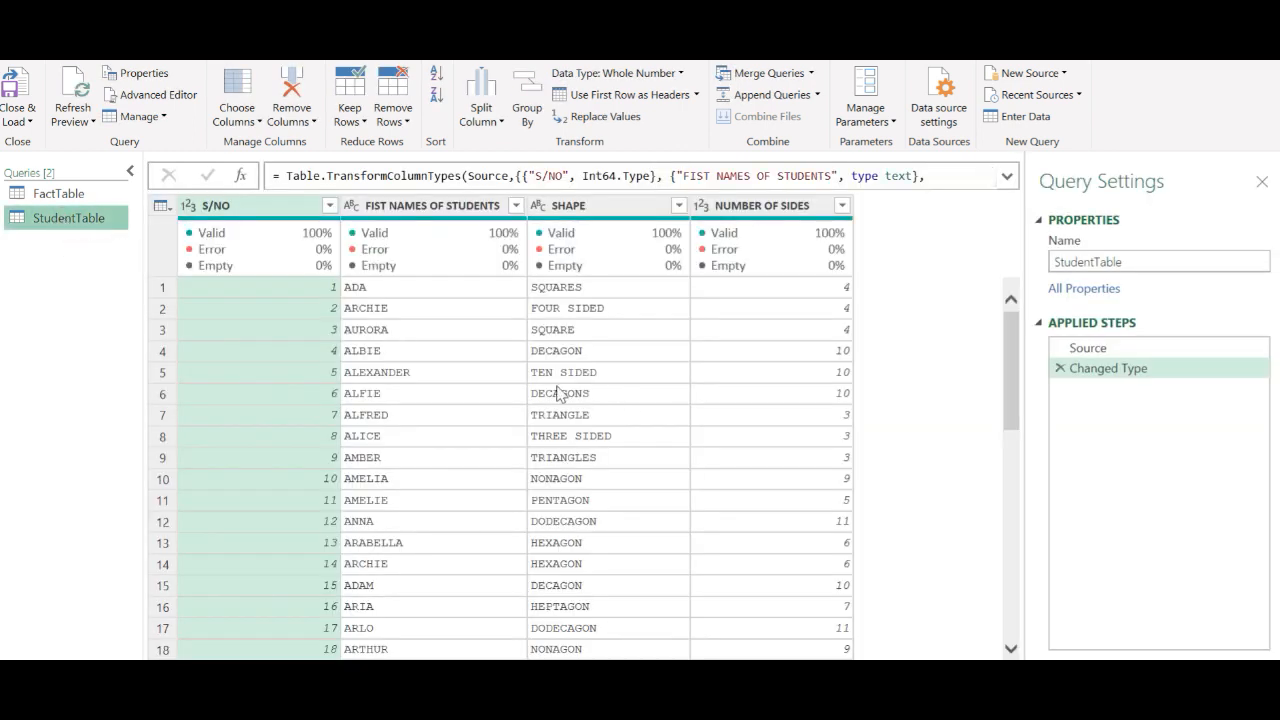
left_click(558, 393)
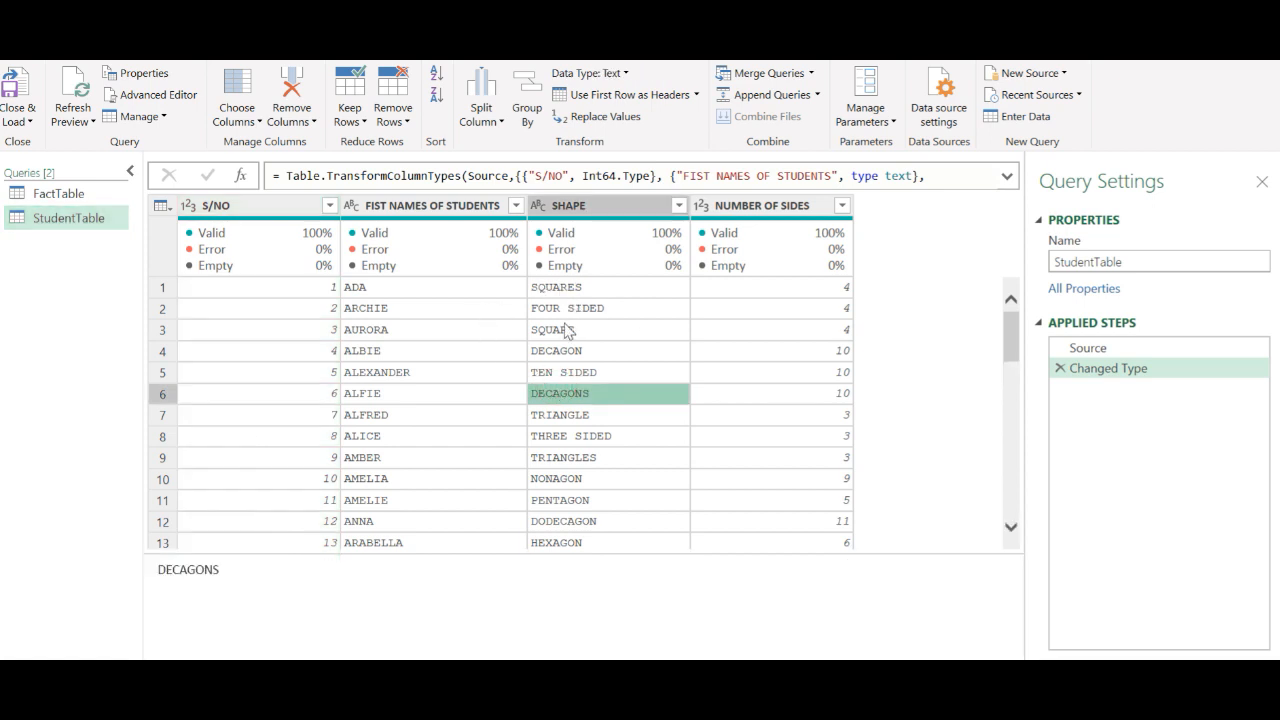
left_click(810, 73)
left_click(798, 120)
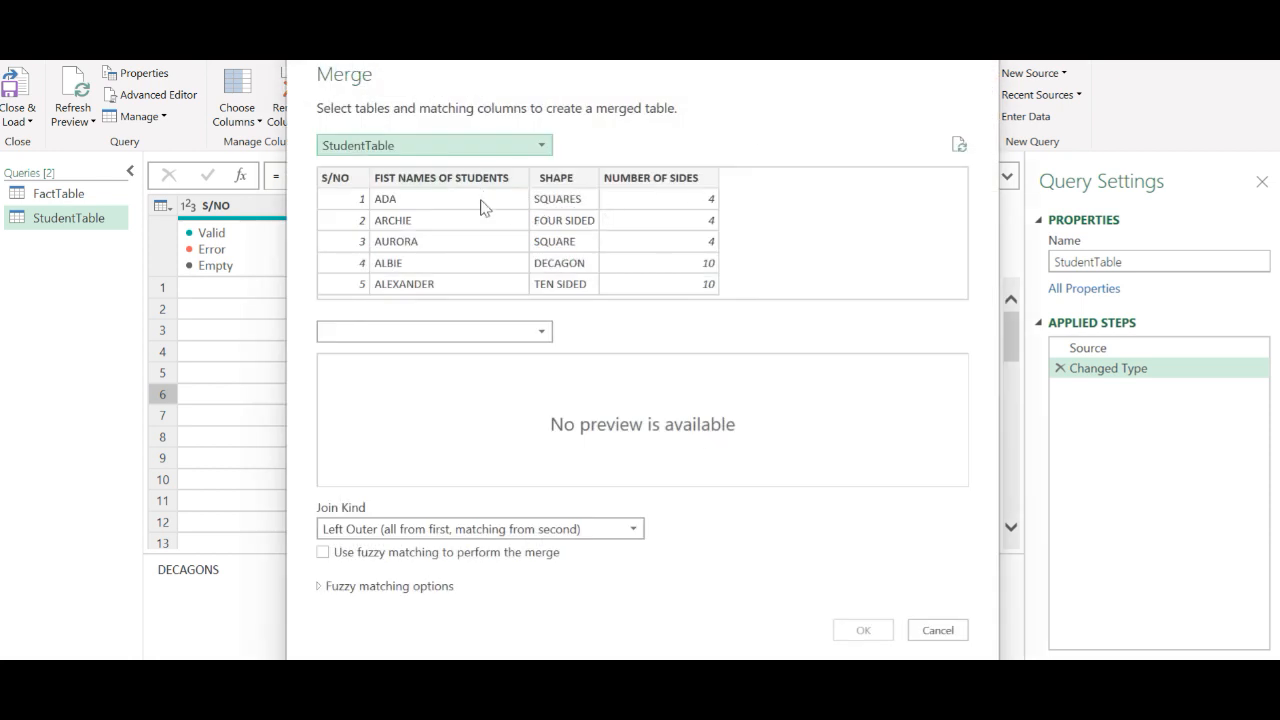
left_click(544, 333)
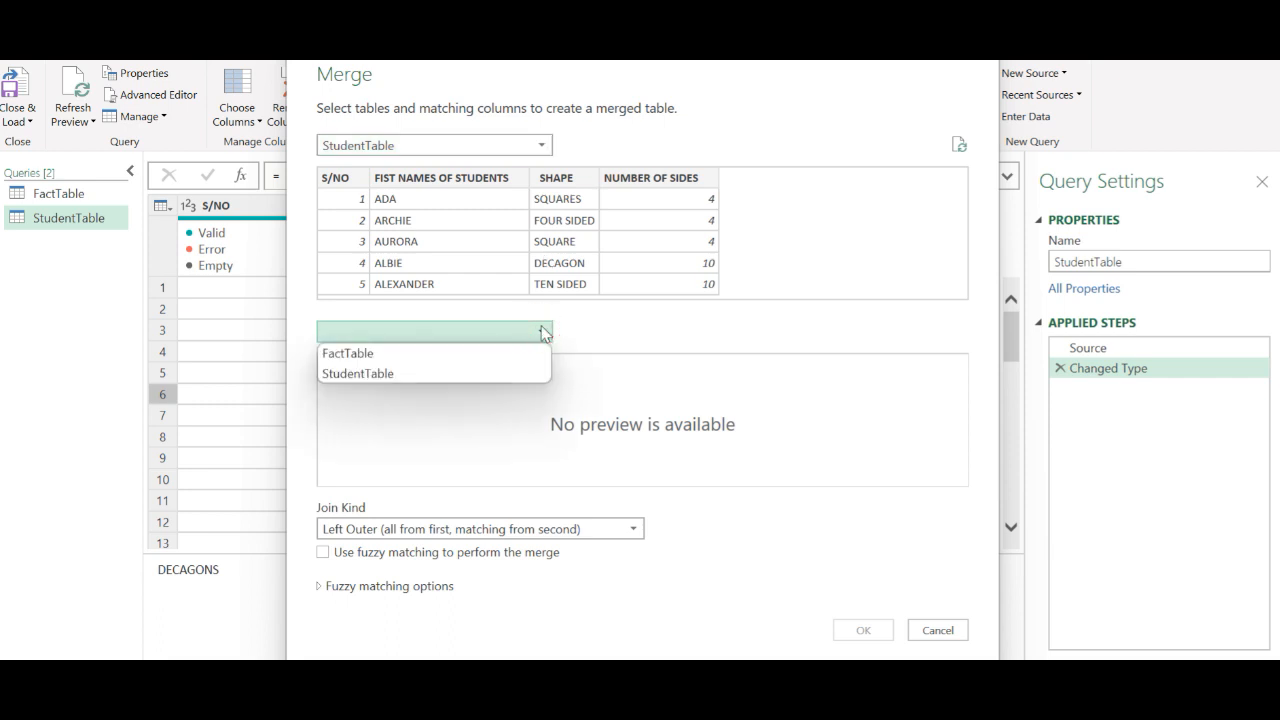
left_click(478, 355)
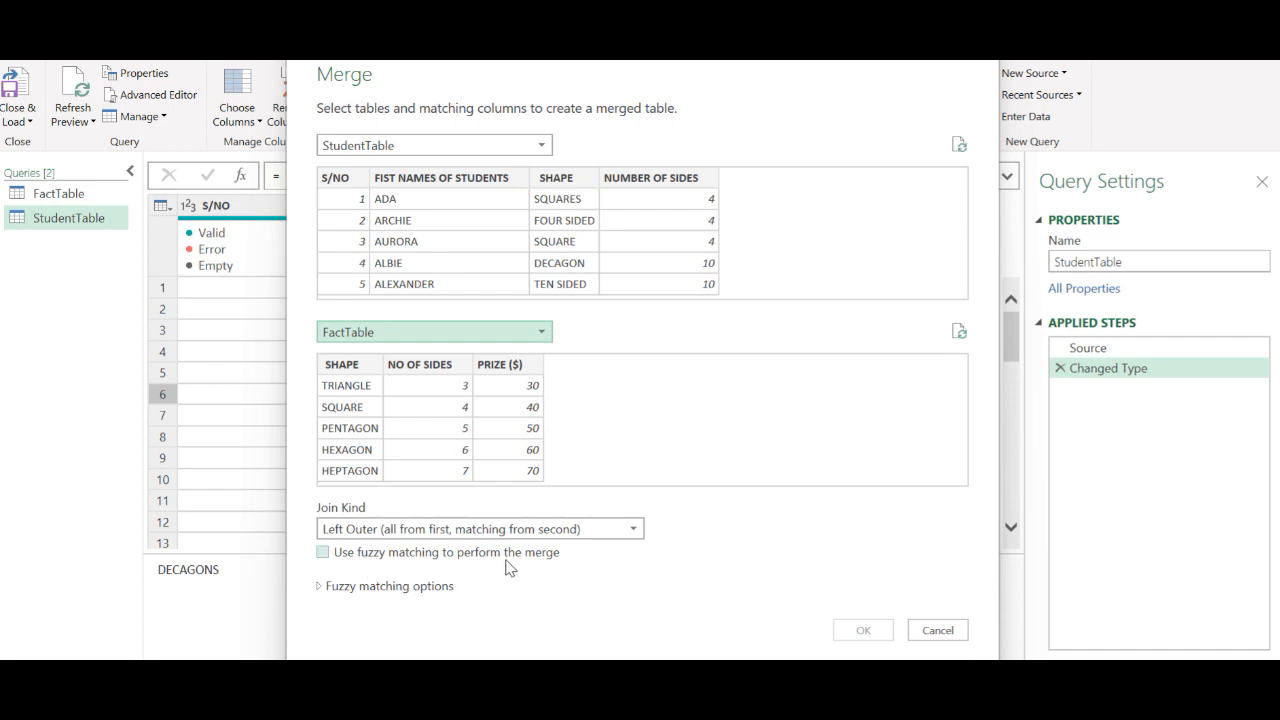
Step: Match both tables on SHAPE with fuzzy matching enabled and create the left outer merged query
left_click(572, 181)
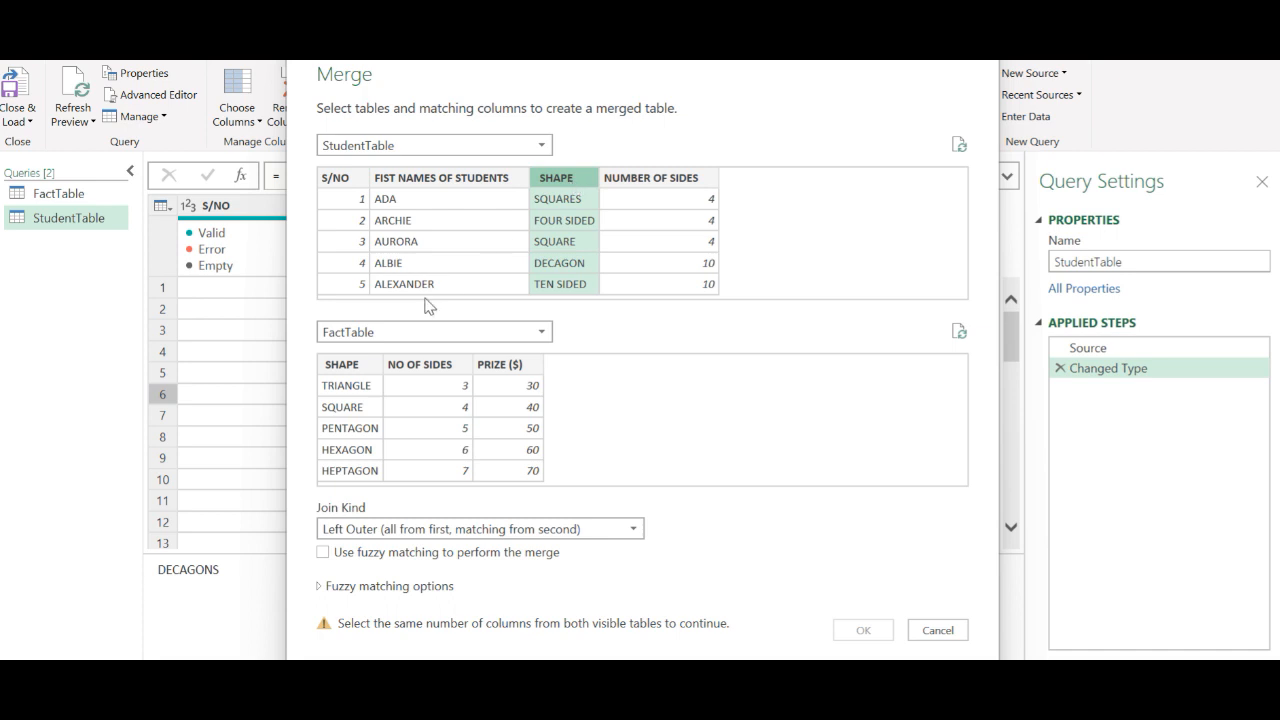
left_click(338, 366)
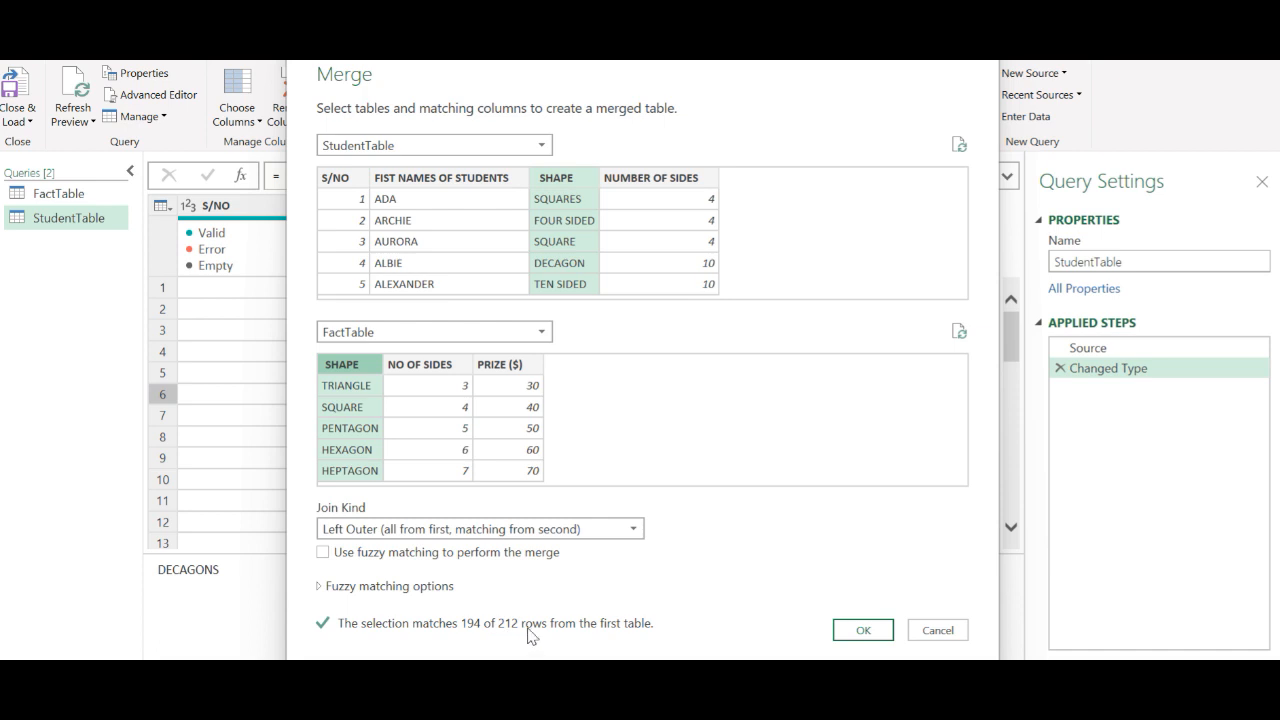
left_click(322, 553)
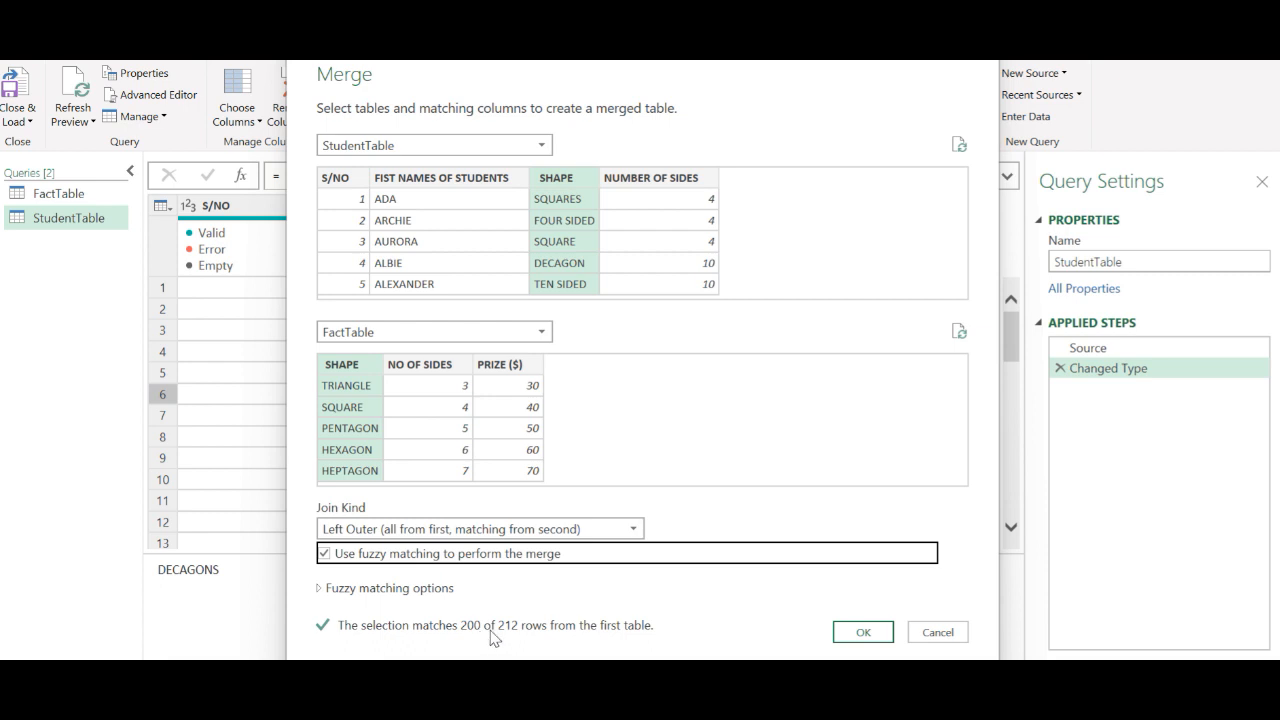
left_click(860, 636)
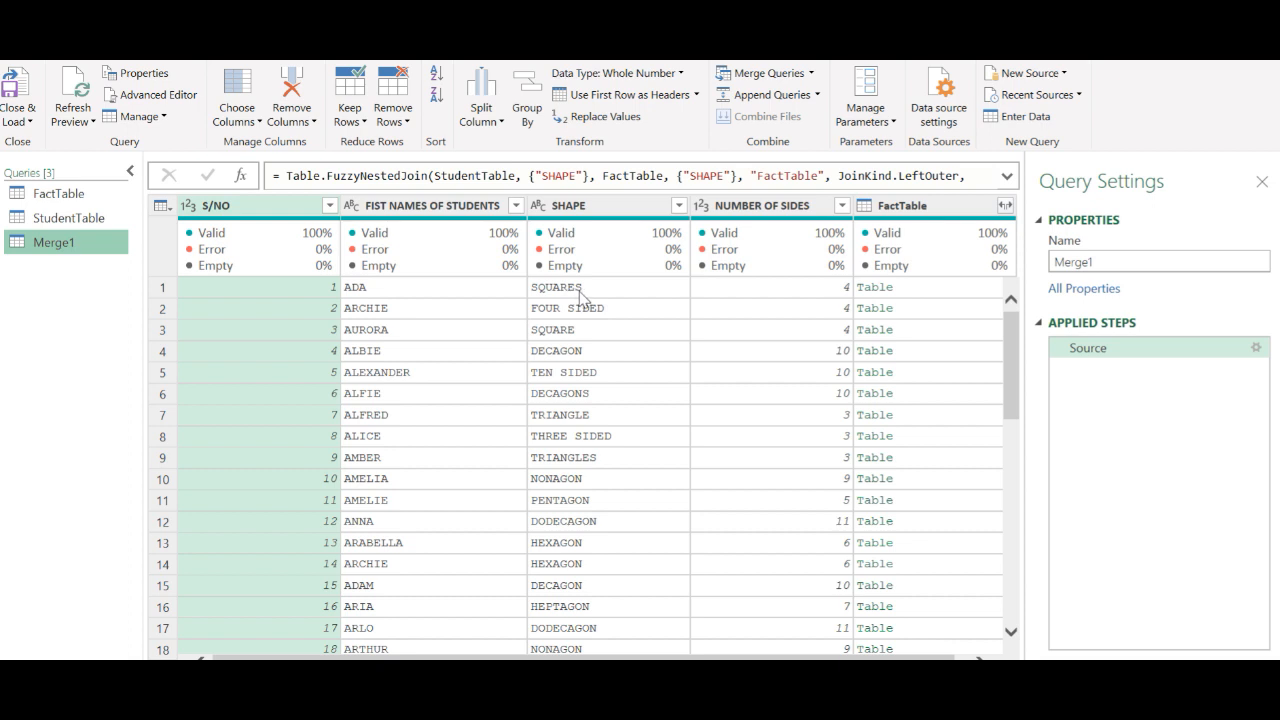
Step: Review the FactTable shapes and preview the fuzzy-matched nested tables in Merge1 for the SQUARES and FOUR SIDED rows
left_click(70, 197)
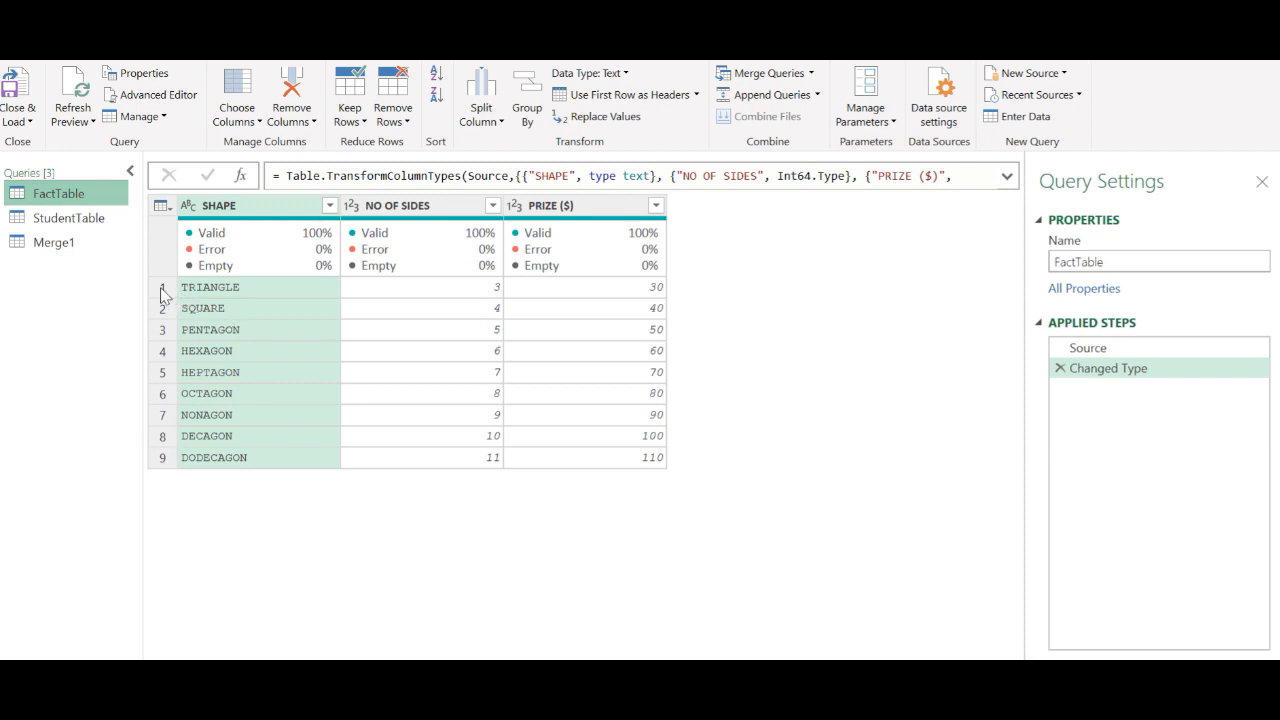
left_click(50, 242)
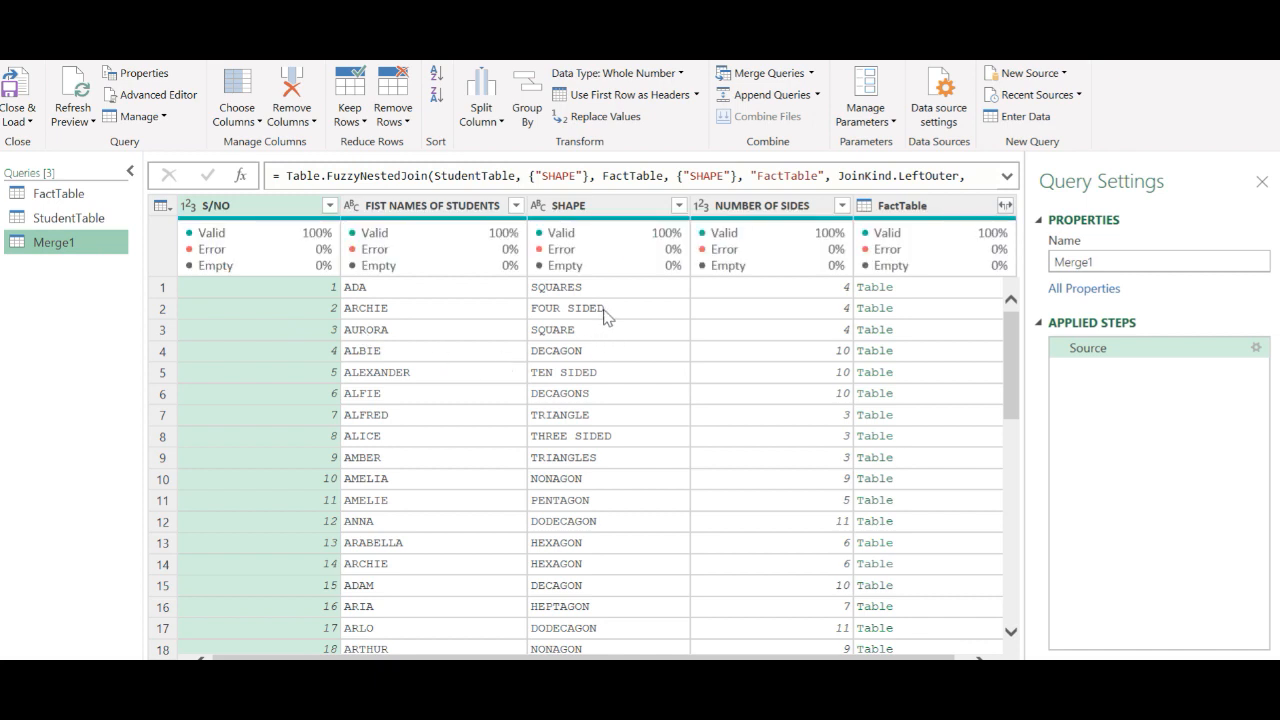
left_click(940, 290)
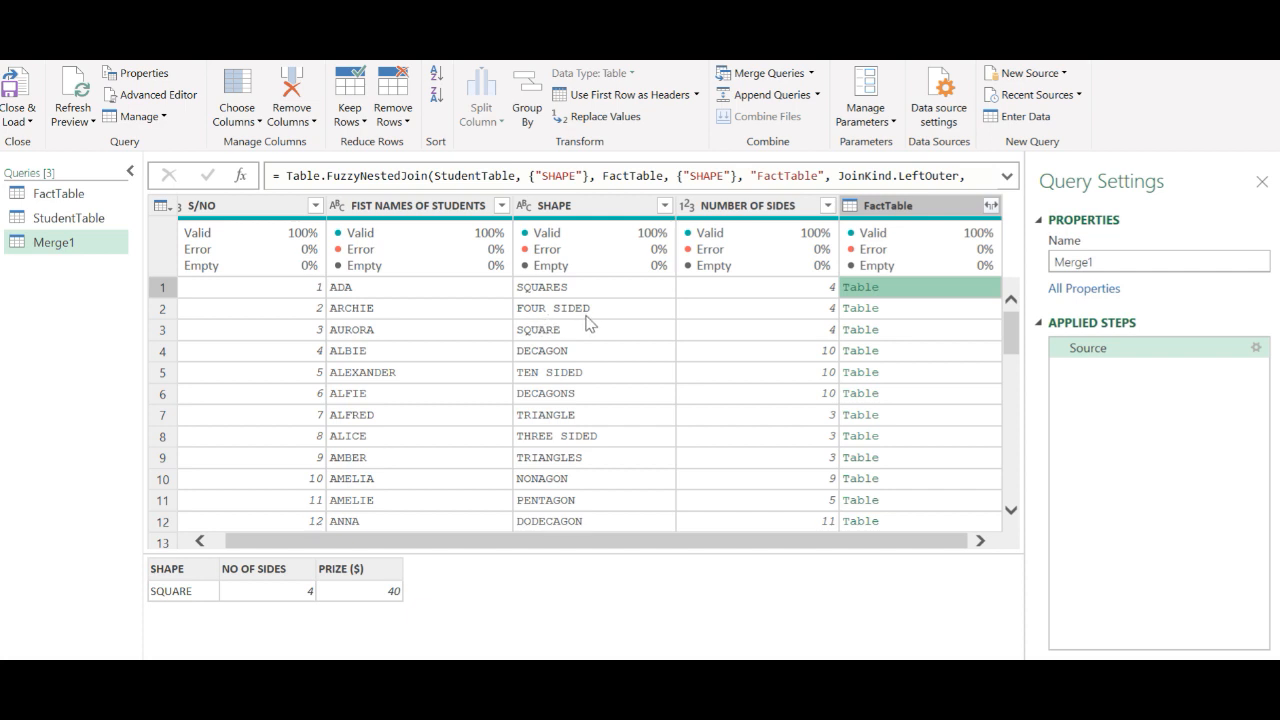
left_click(950, 312)
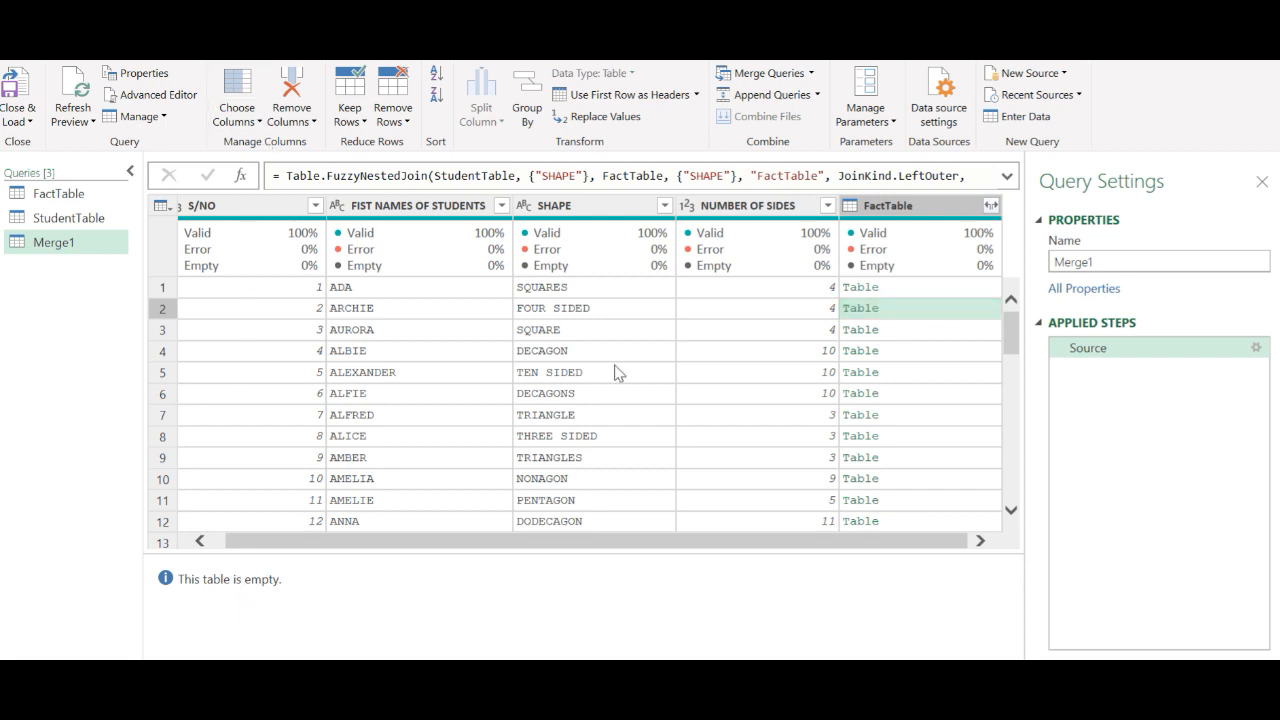
Step: Compare the nested FactTable match for the SQUARES row with the shape and student tables in the worksheet, returning to the query editor
left_click(620, 290)
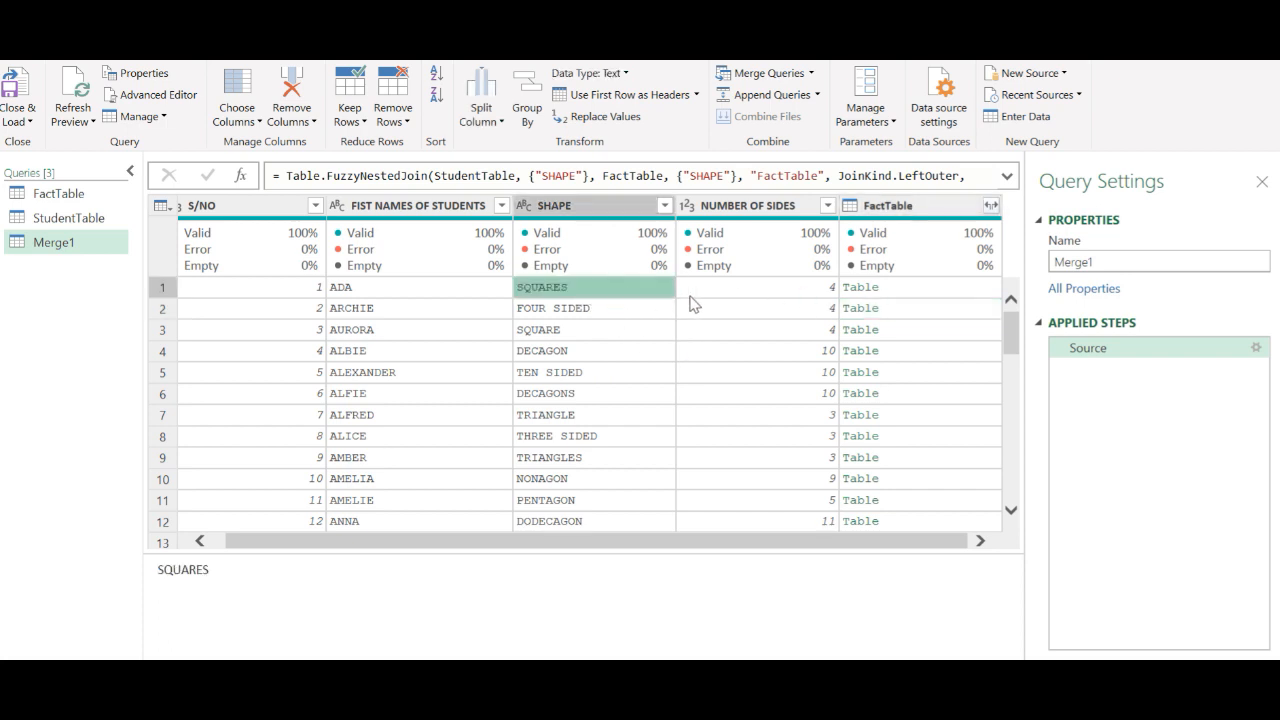
left_click(924, 293)
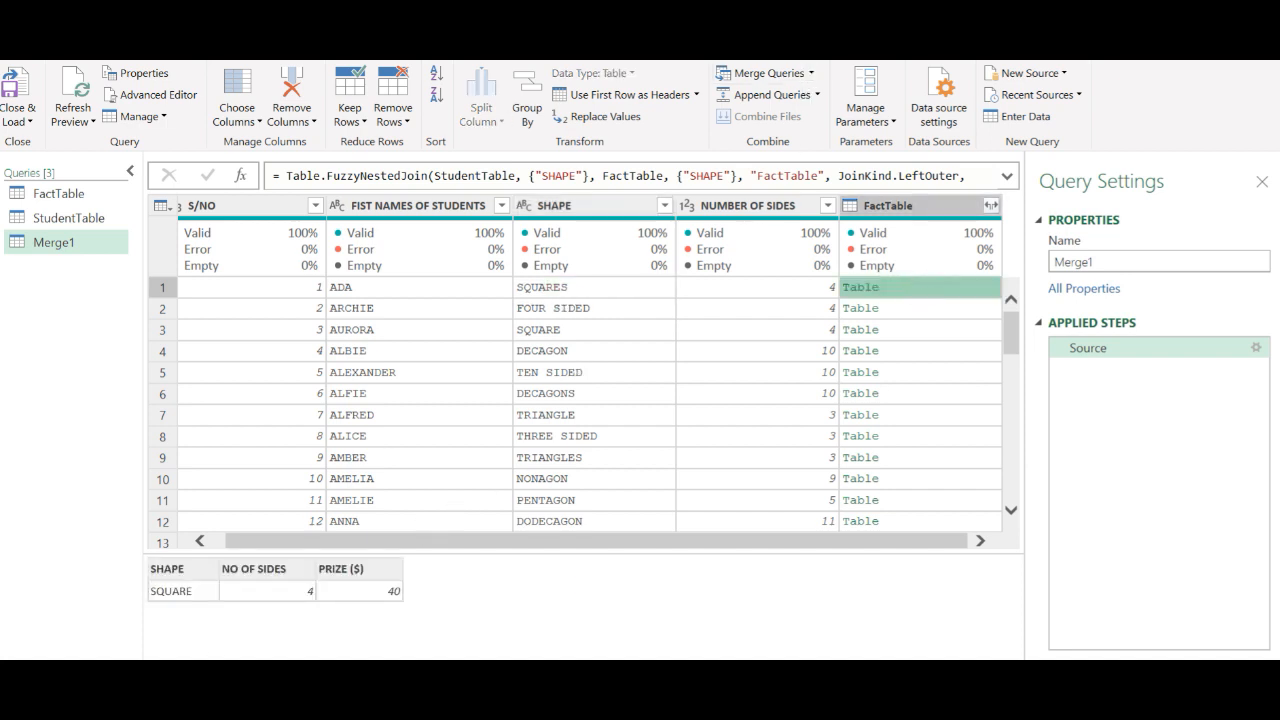
left_click_drag(785, 60, 654, 636)
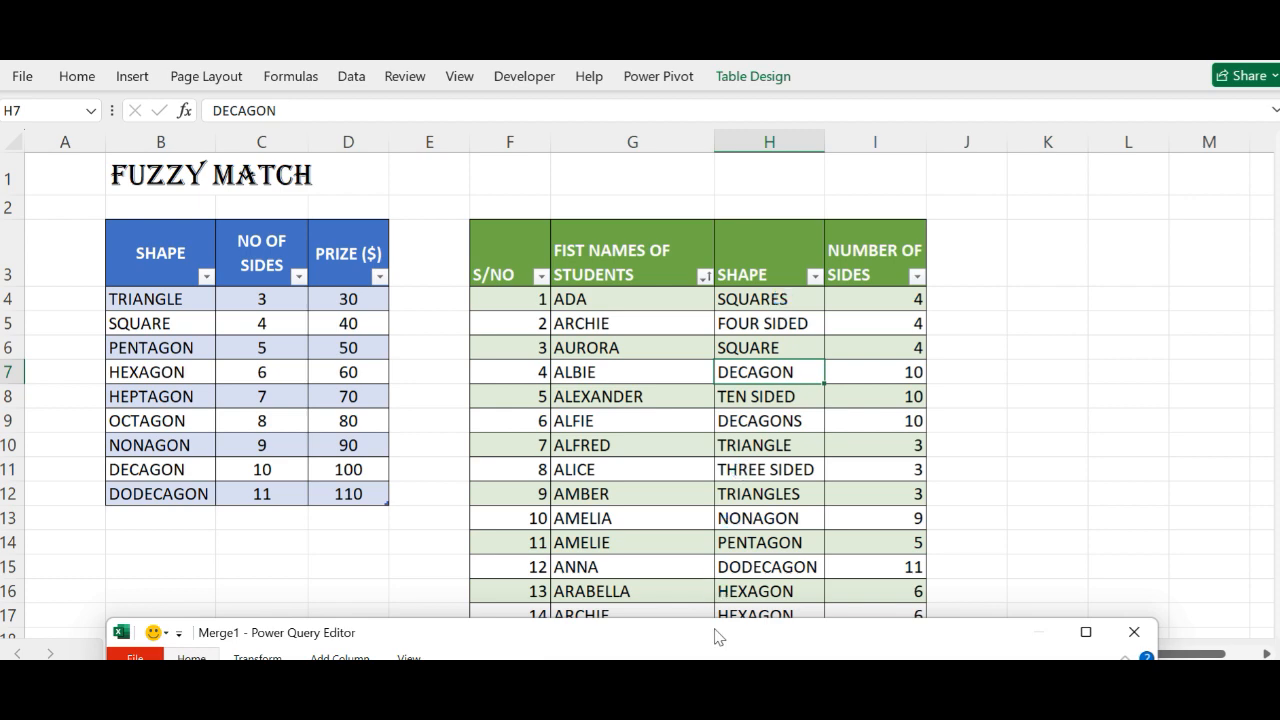
left_click_drag(703, 637, 703, 585)
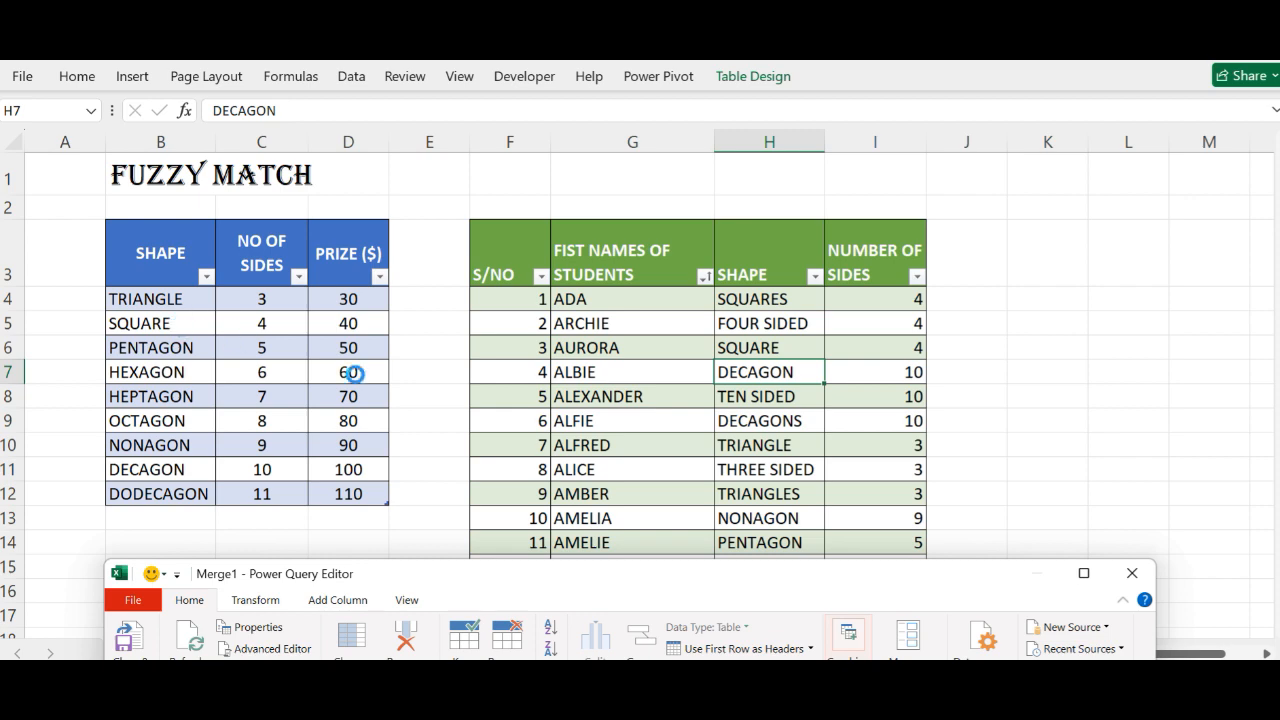
left_click_drag(603, 587, 616, 160)
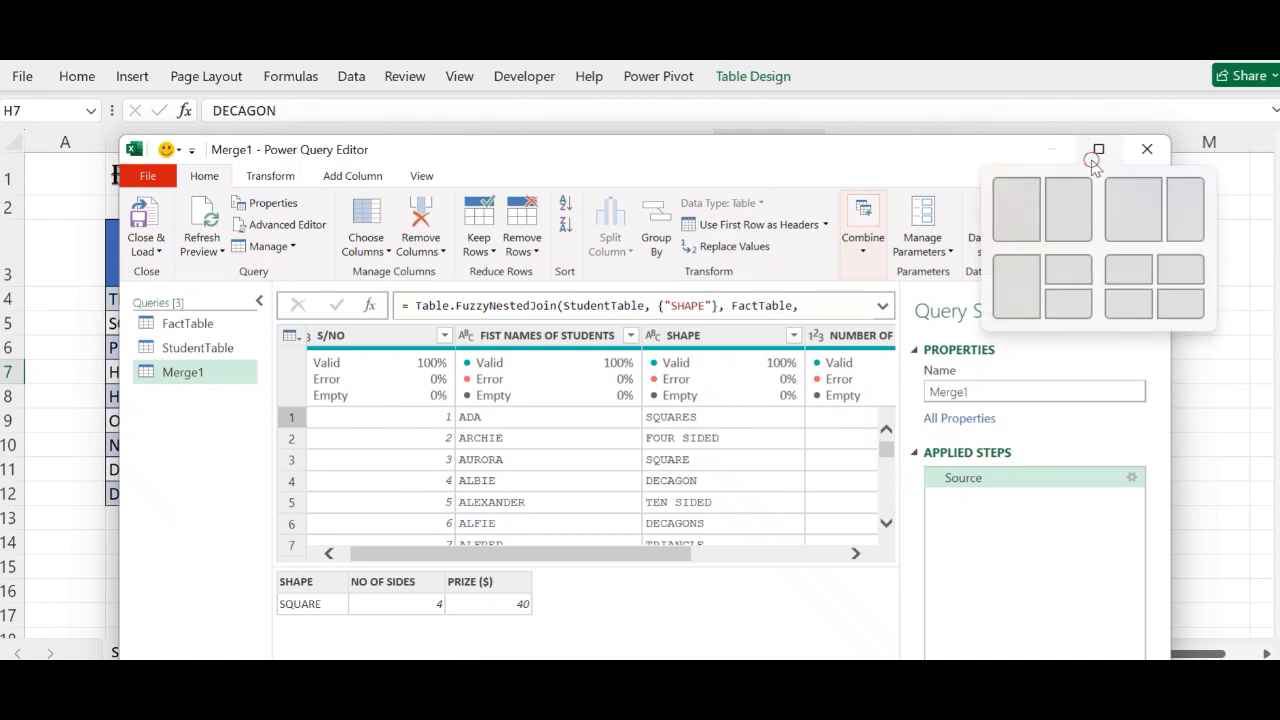
left_click(1097, 149)
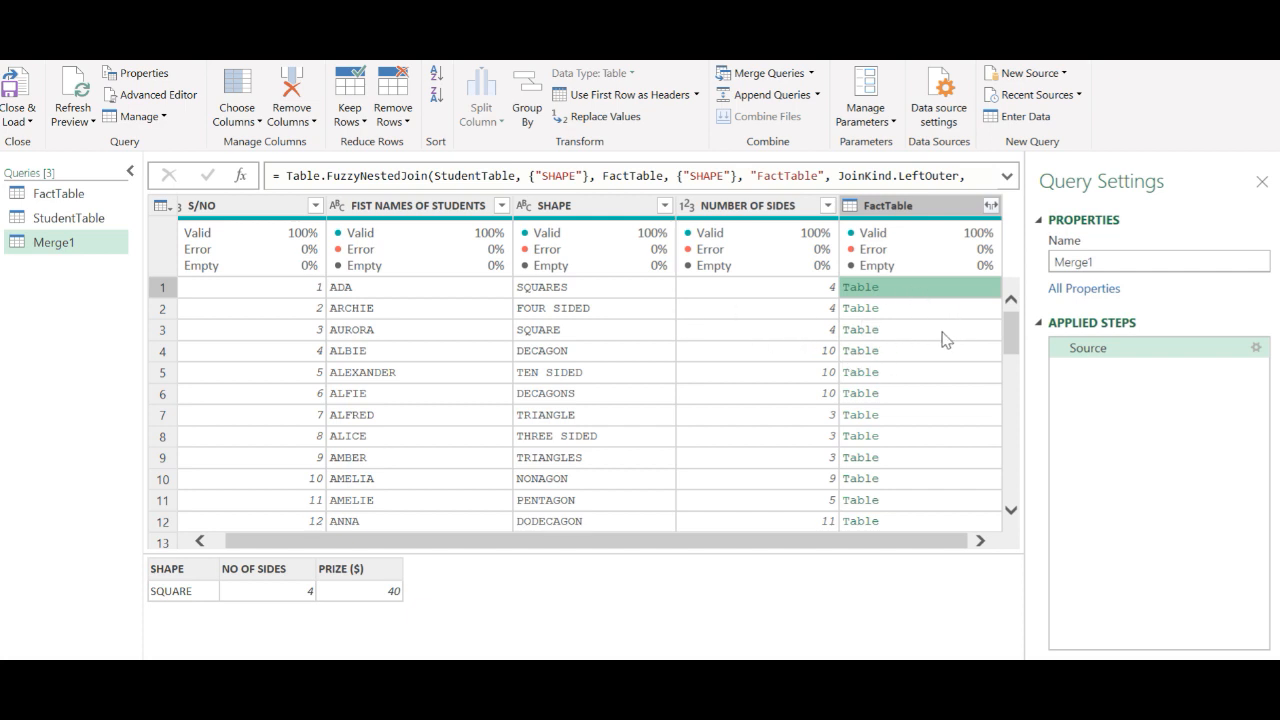
Step: Expand the FactTable column in Merge1 to only PRIZE ($), keeping the original column name as prefix
mouse_move(1010, 345)
left_mouse_down()
mouse_move(1008, 356)
mouse_move(1009, 344)
left_mouse_up()
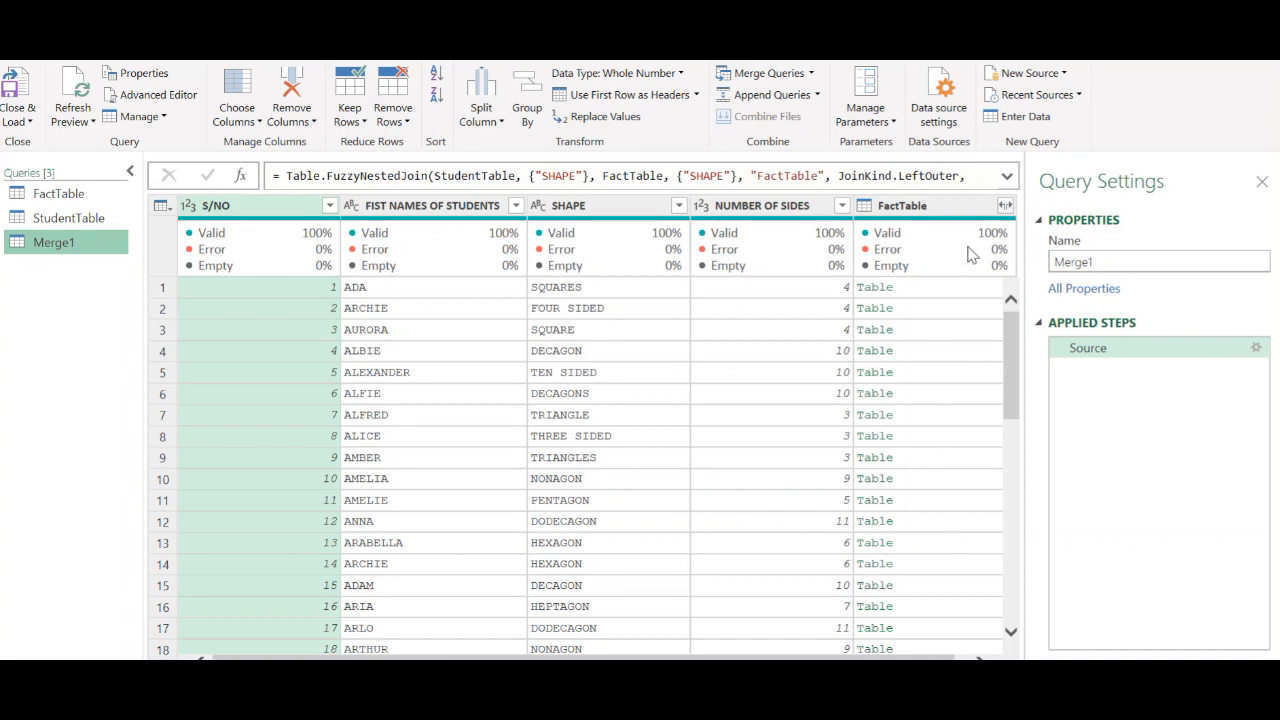
left_click(995, 207)
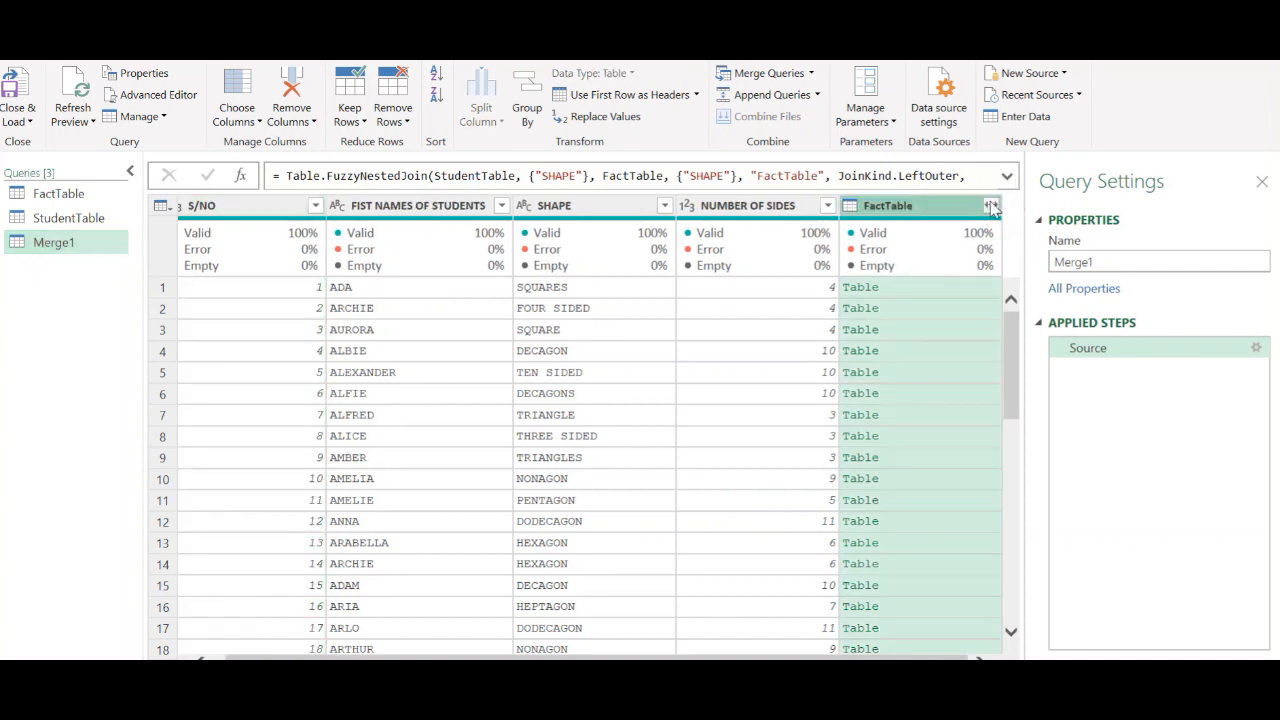
left_click(990, 206)
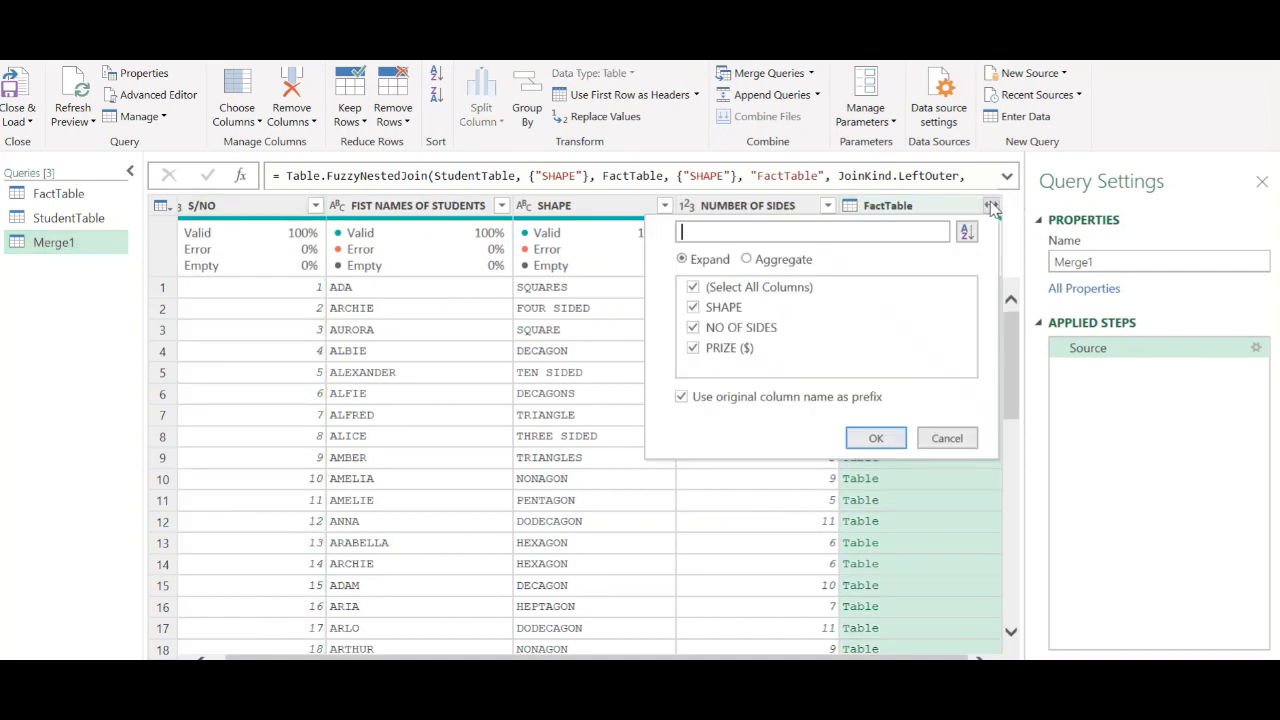
left_click(693, 307)
left_click(693, 327)
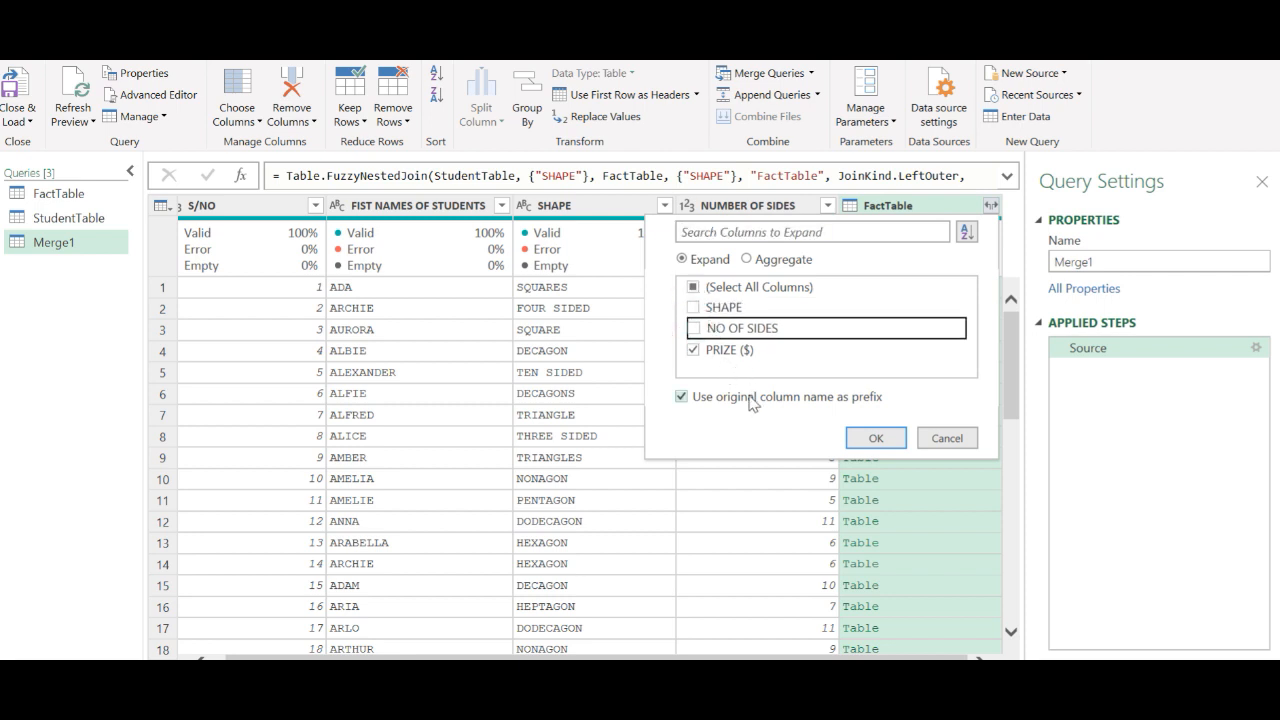
left_click(873, 439)
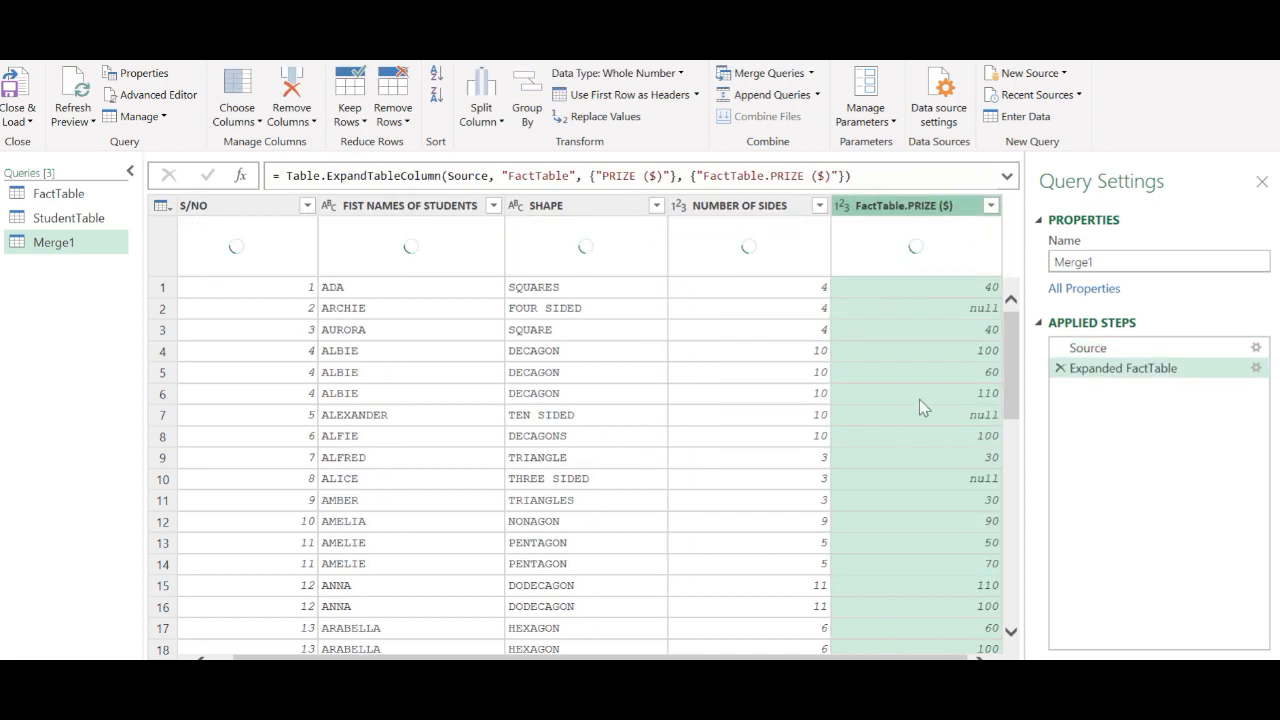
Step: Inspect the expanded prize values for the FOUR SIDED and TEN SIDED rows
left_click(929, 308)
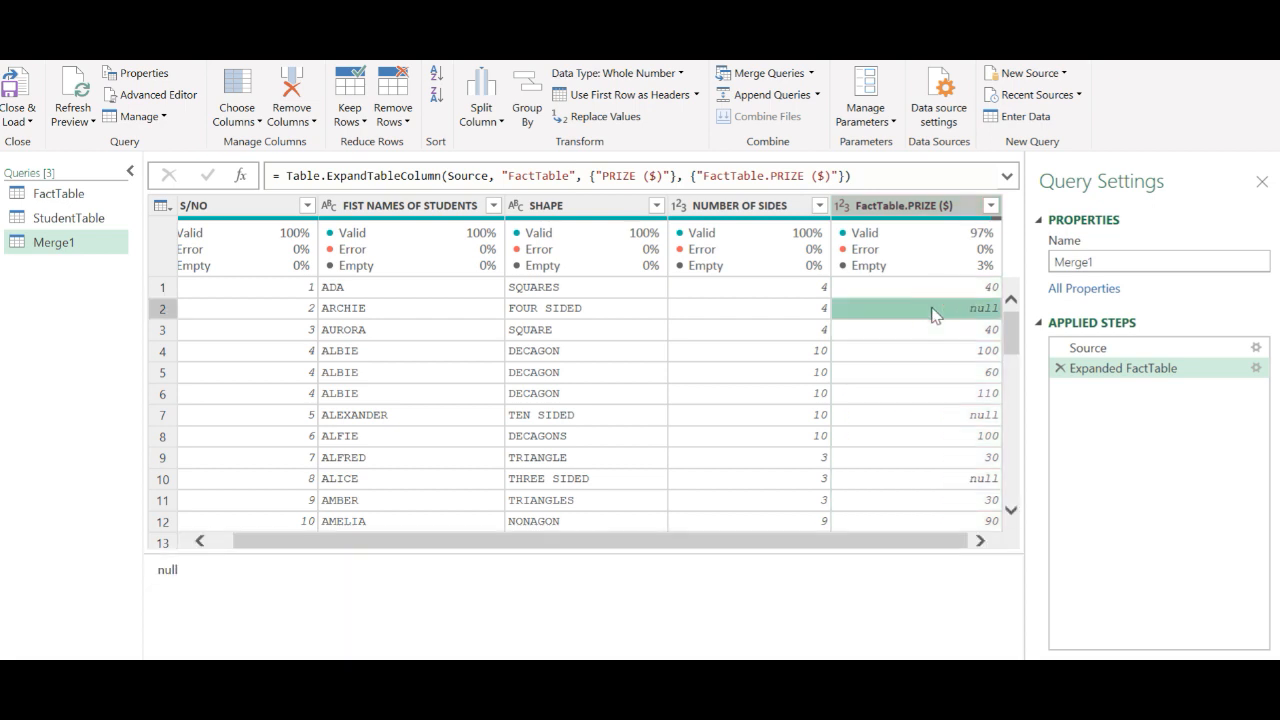
left_click(897, 418)
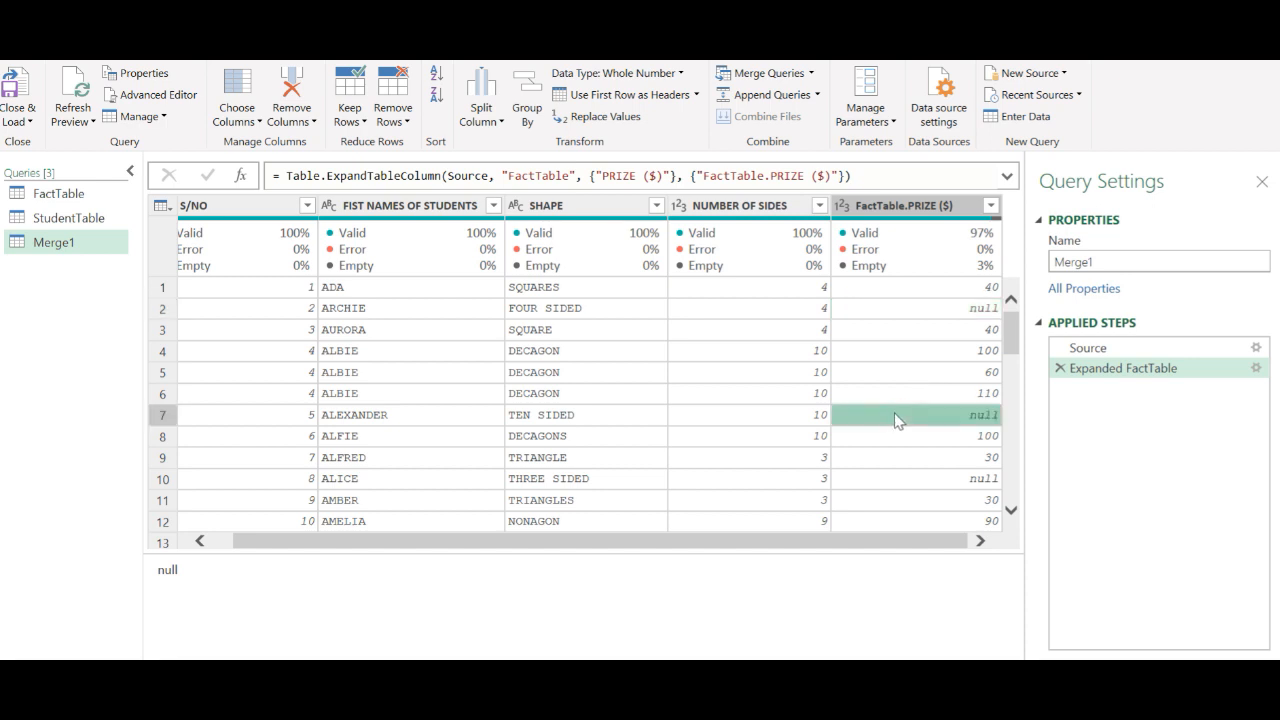
left_click(597, 427)
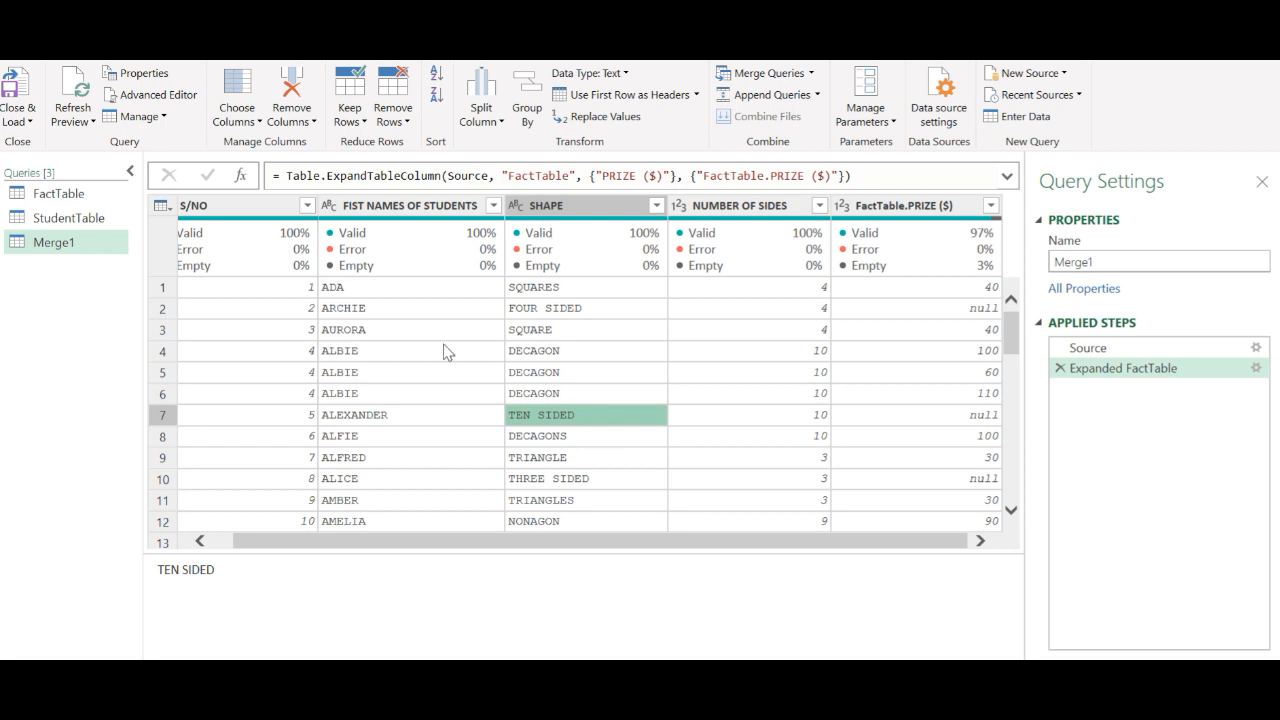
Step: Close the query editor and load Merge1 to the workbook as a connection only
left_click(22, 116)
left_click(43, 142)
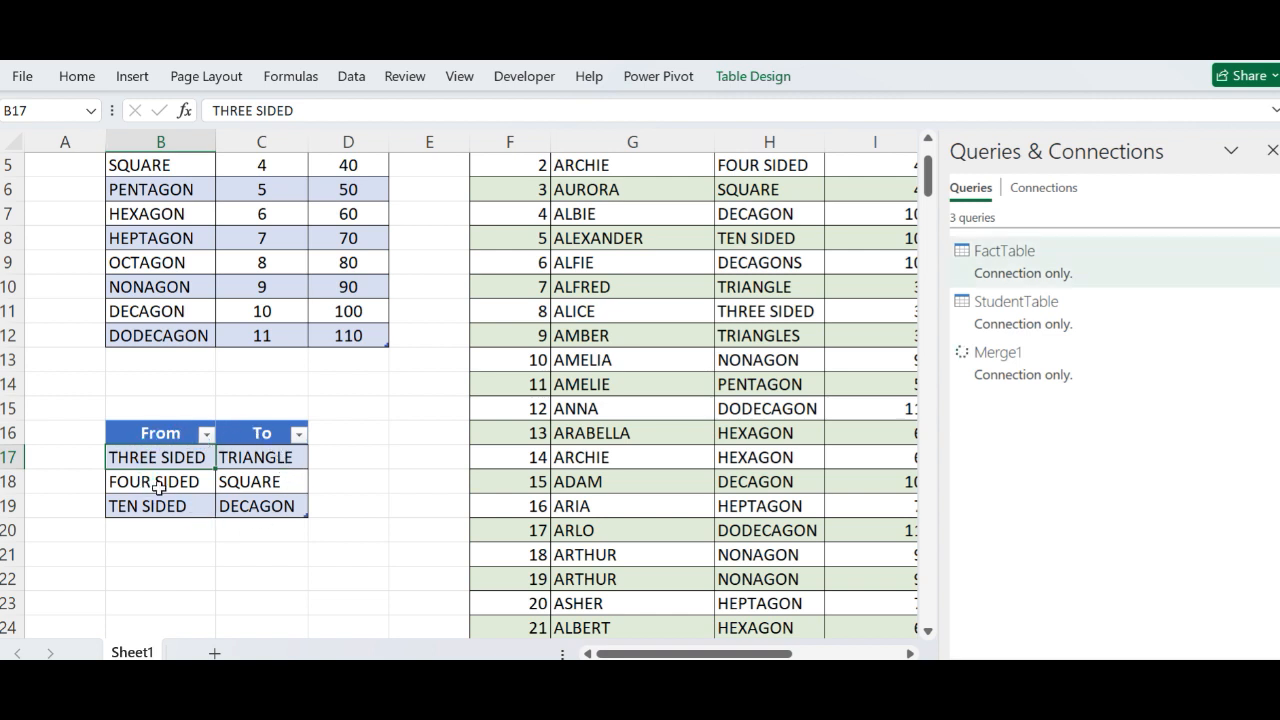
Step: Review the From and To headers, their shape name pairs, and the table name of the correction table below the prize list
left_click(152, 432)
left_click_drag(176, 432, 233, 432)
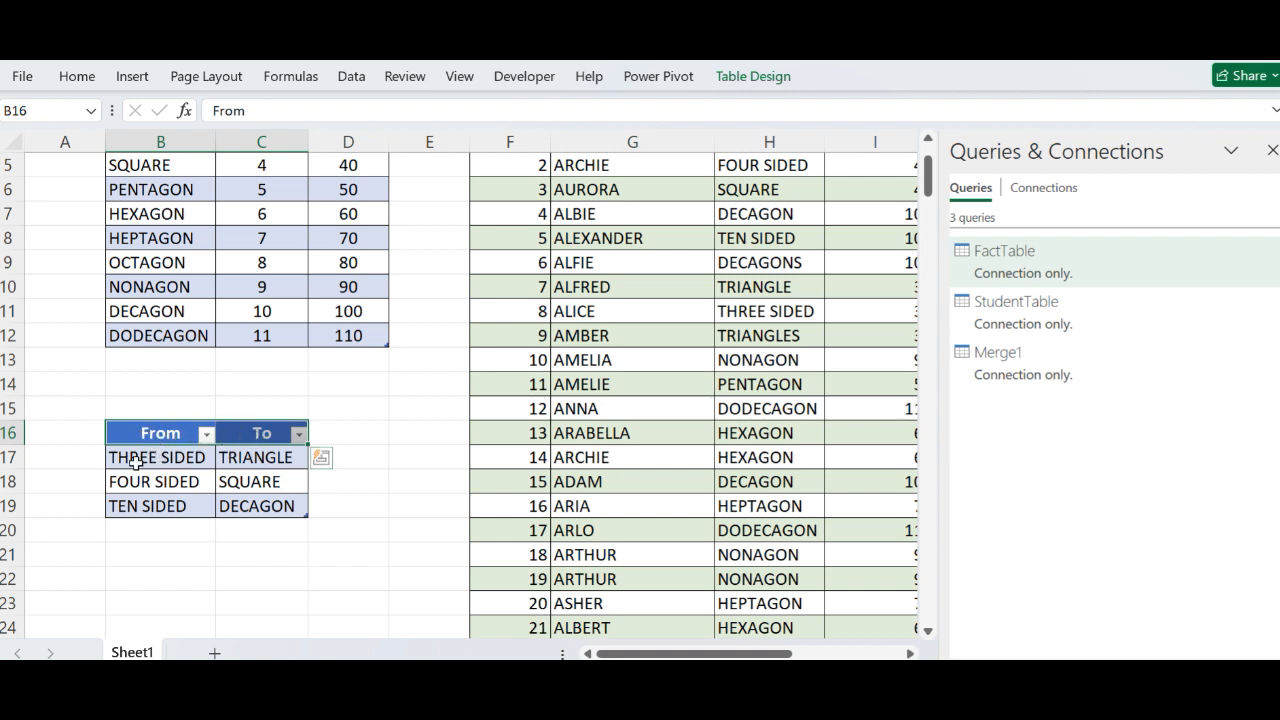
left_click_drag(138, 459, 137, 499)
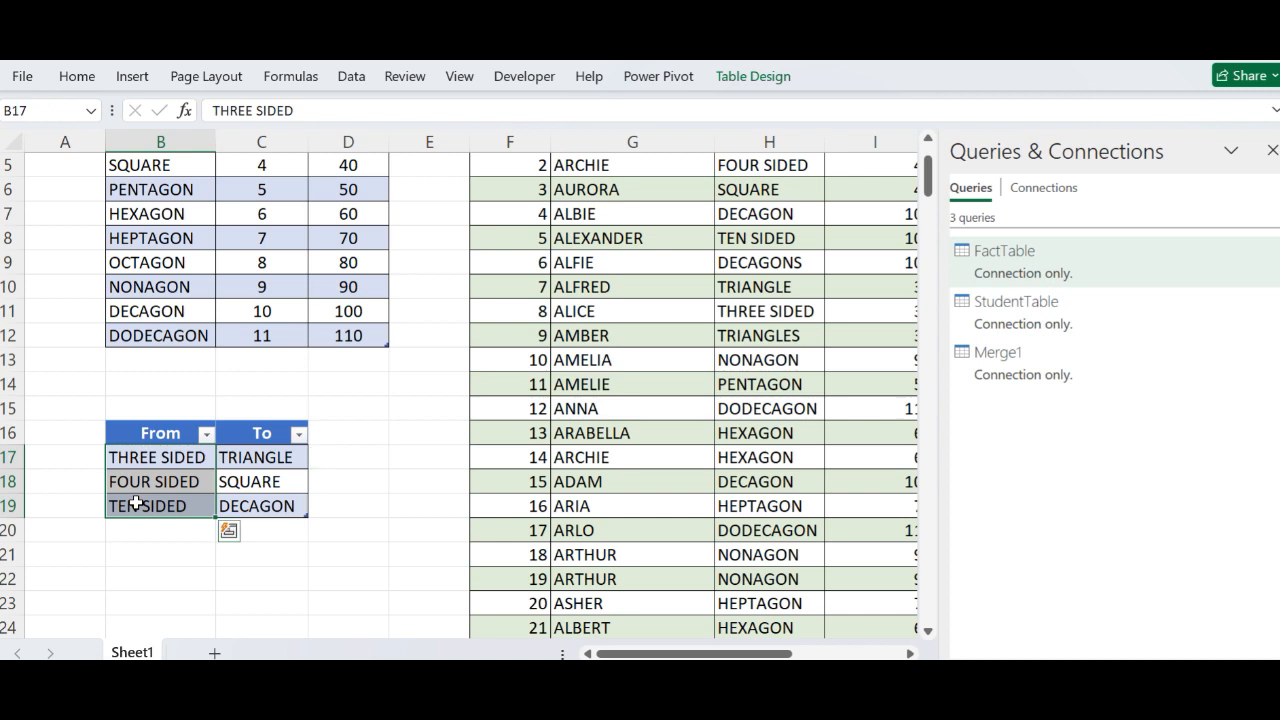
left_click_drag(250, 458, 263, 505)
left_click_drag(149, 436, 249, 436)
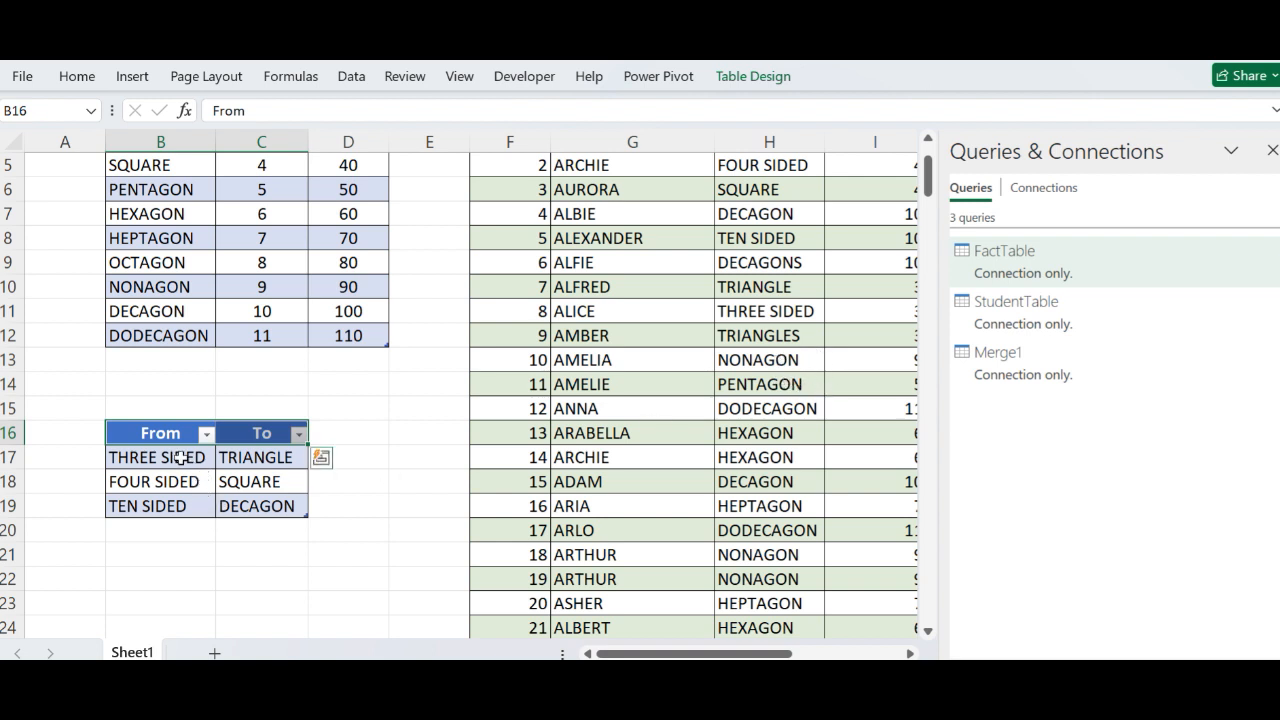
left_click(178, 457)
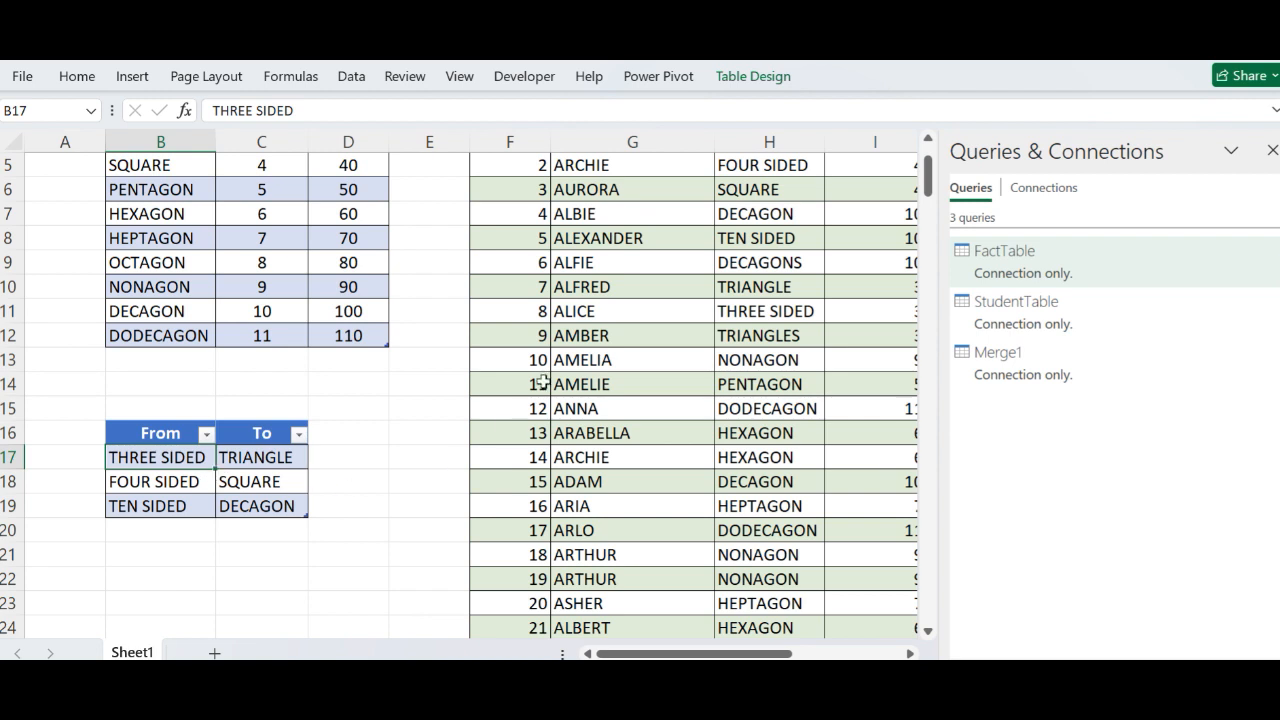
left_click(755, 80)
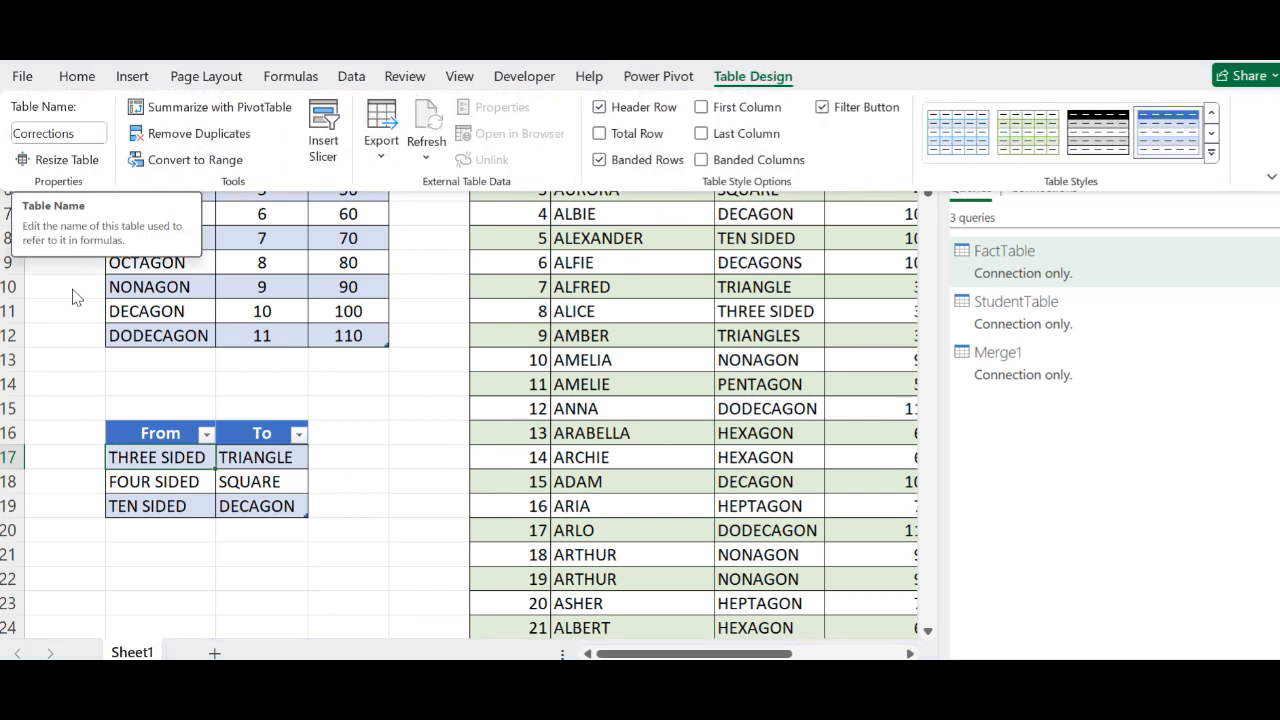
Step: Load the Corrections table with the From and To columns into Power Query as a new query
left_click(152, 460)
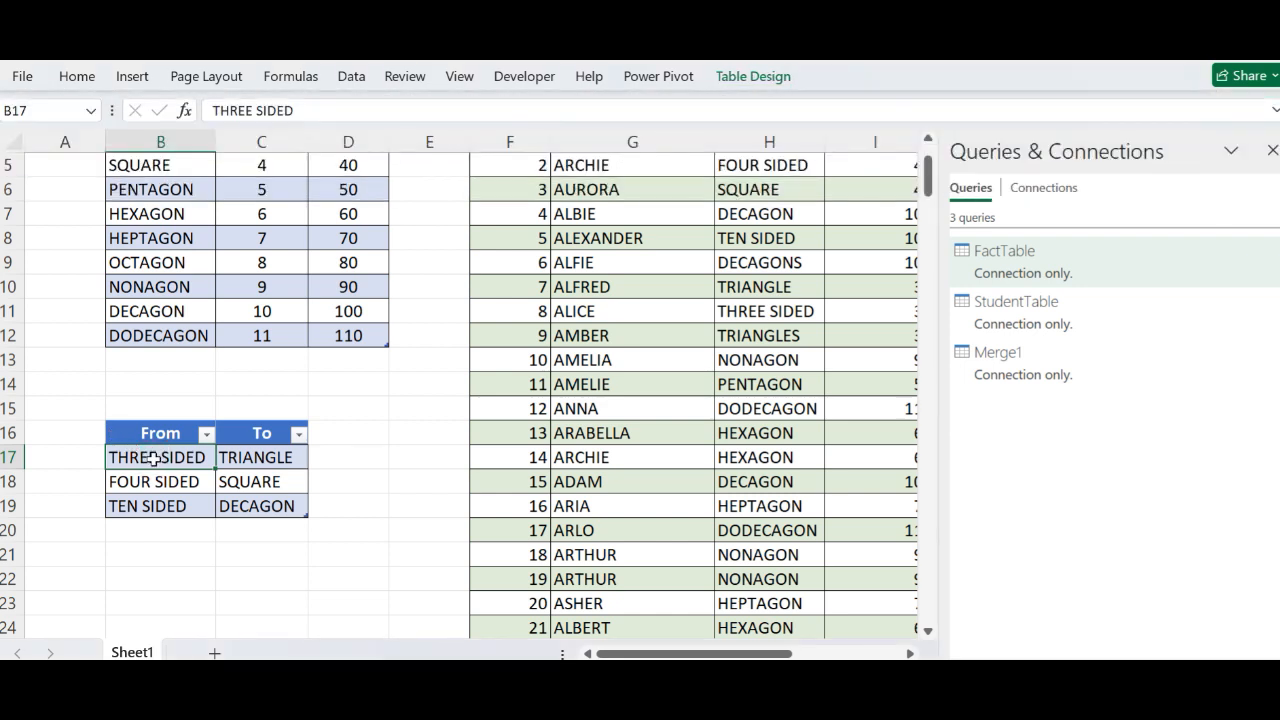
right_click(154, 463)
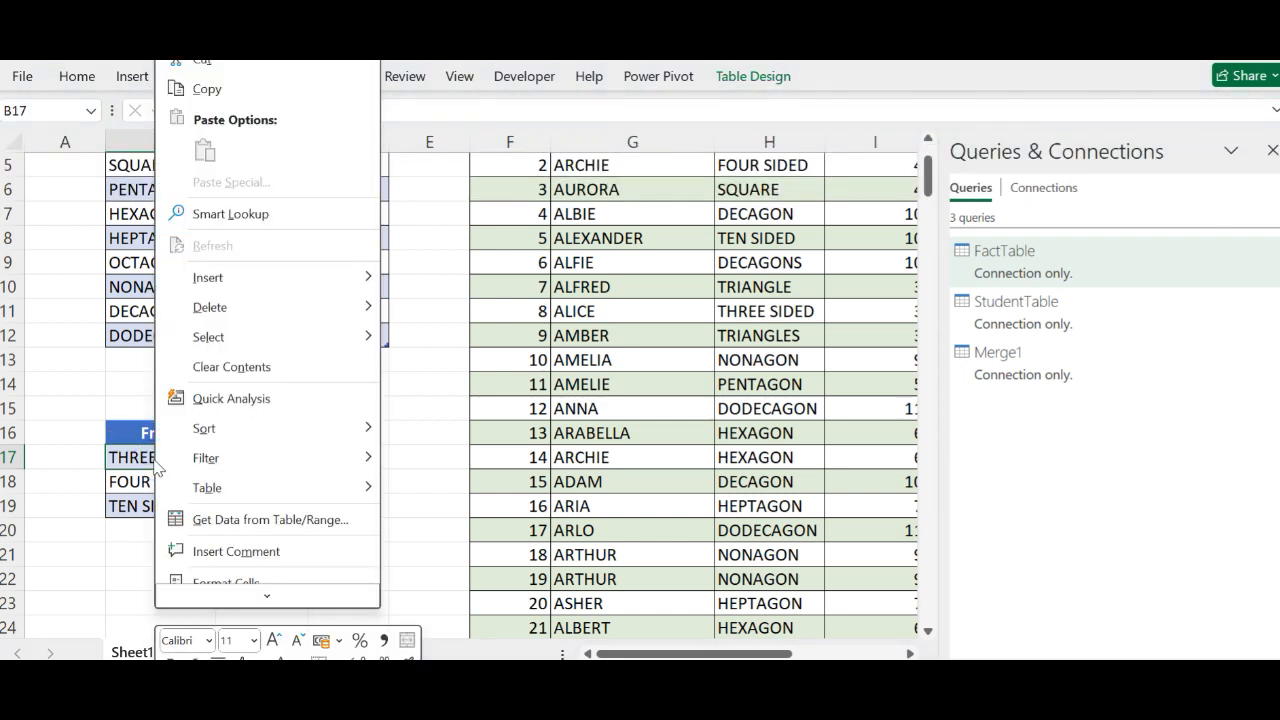
left_click(215, 519)
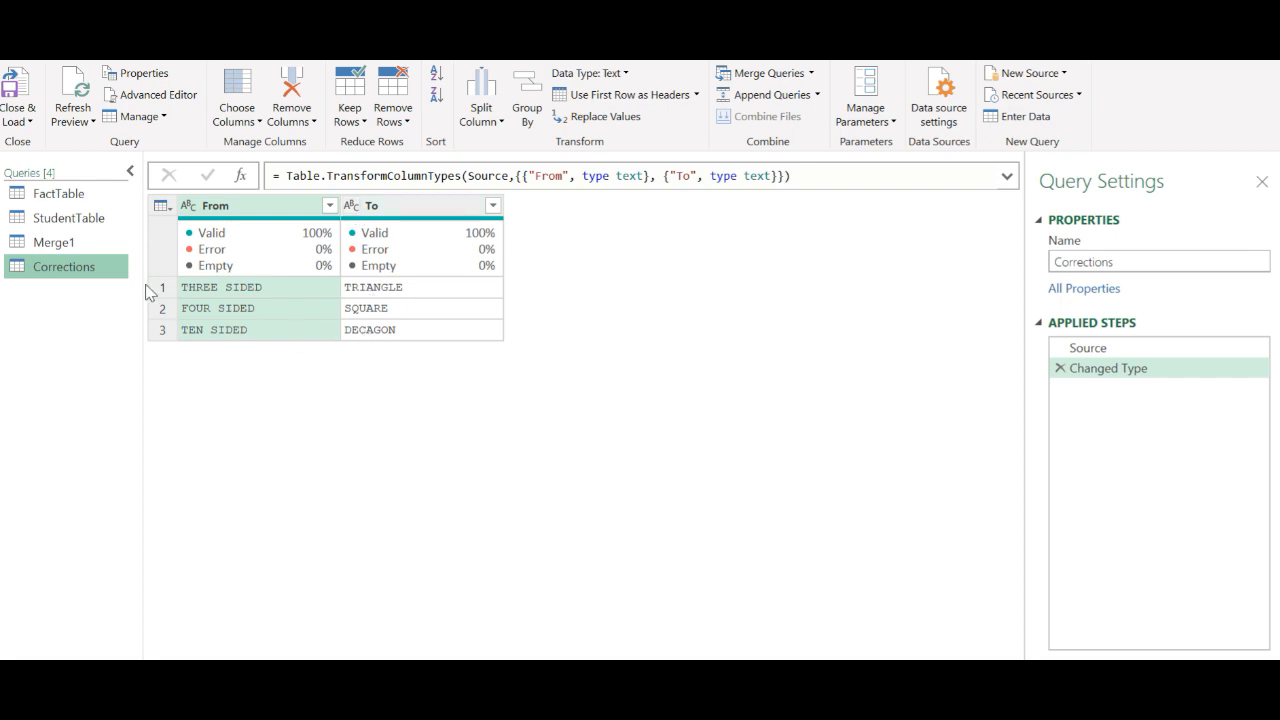
Step: Reopen the merge settings of Merge1's Source step and expand the fuzzy matching options
left_click(60, 246)
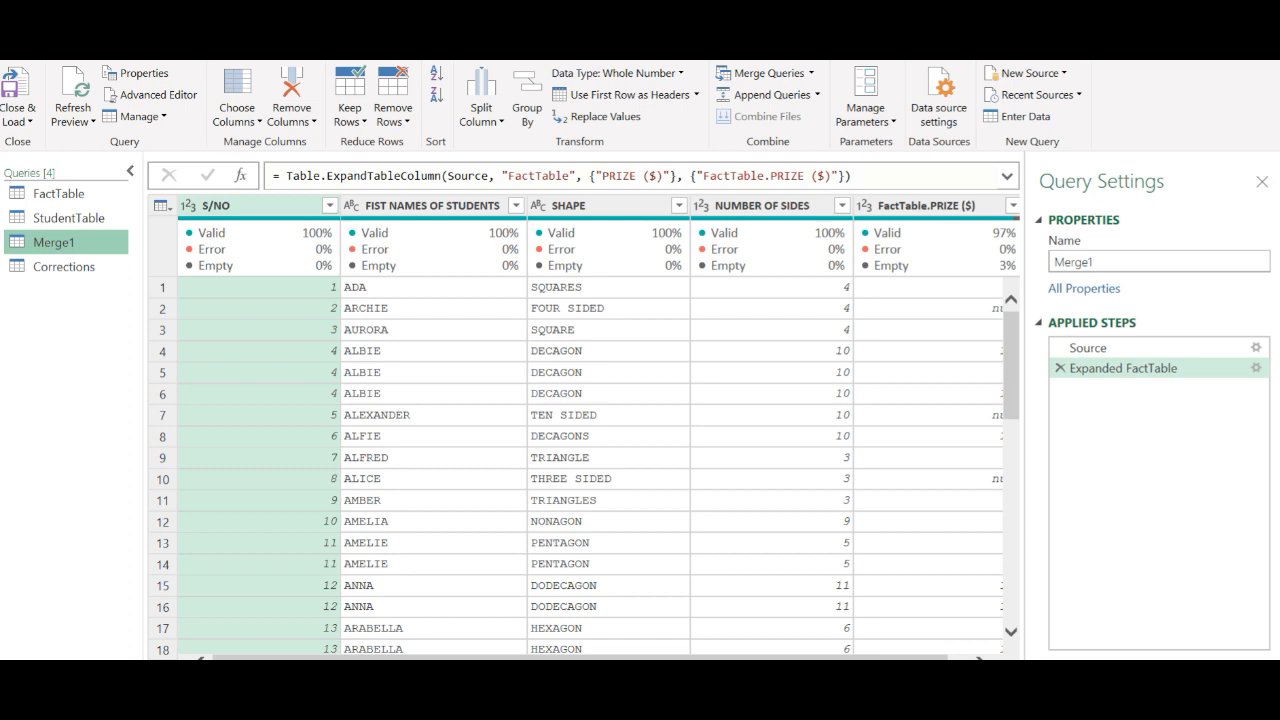
scroll(590, 420, "right", 1)
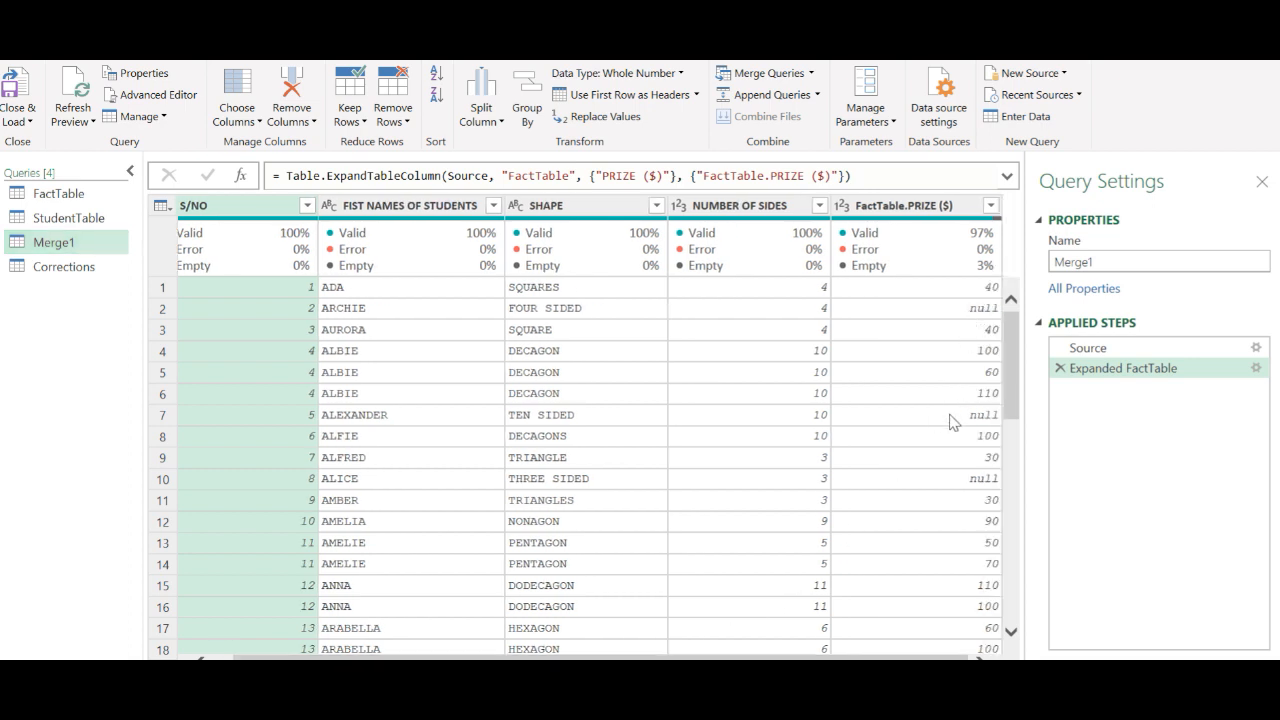
left_click(1182, 348)
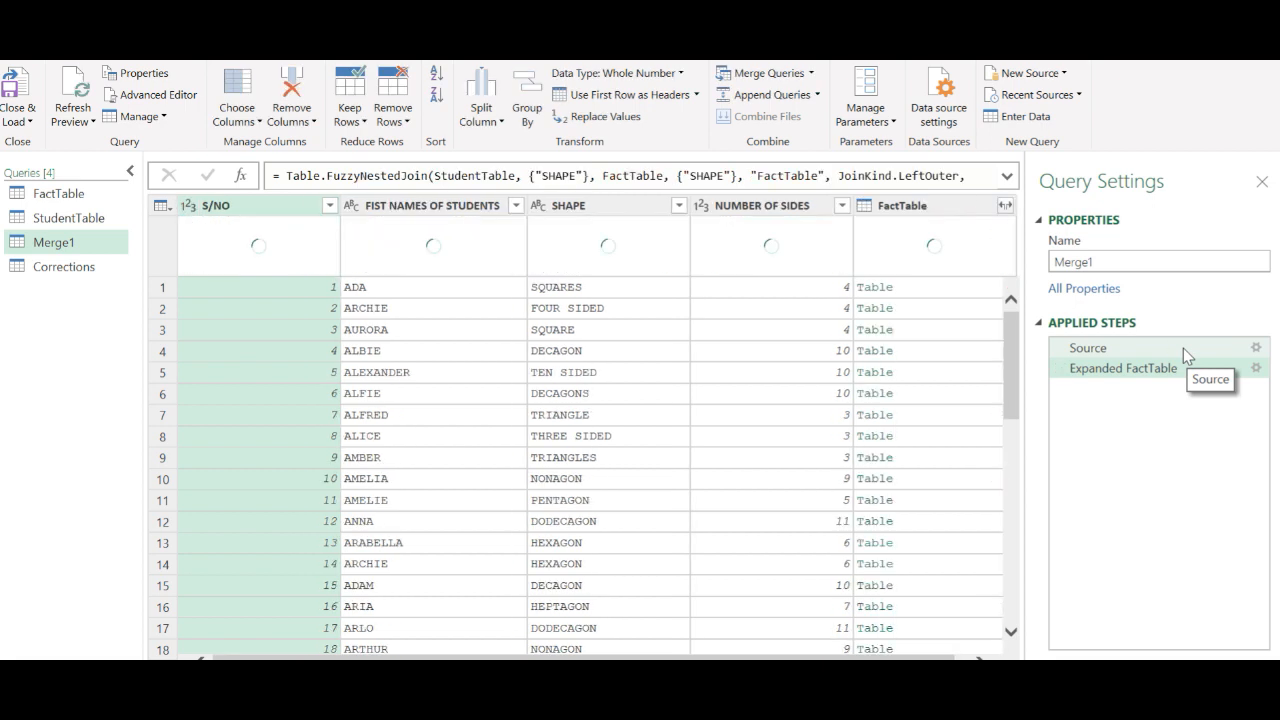
left_click(1256, 348)
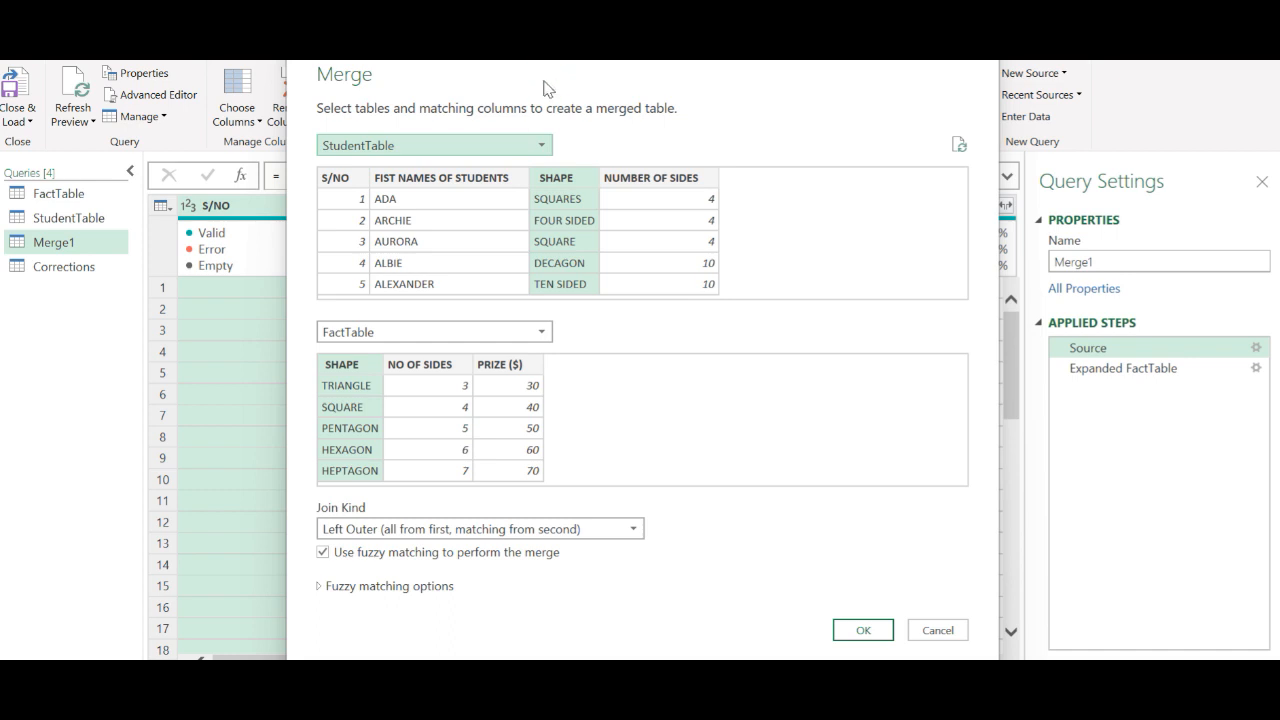
left_click(318, 567)
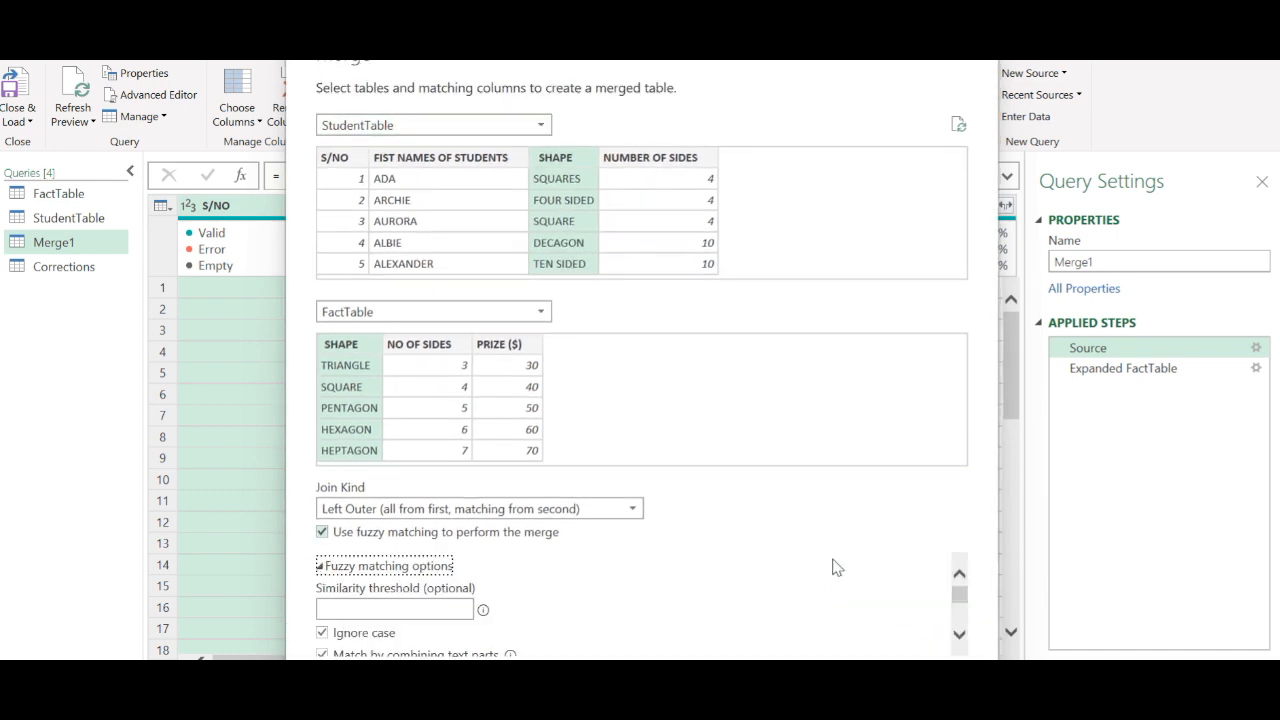
Step: Set Corrections as the transformation table, apply the merge, and show the result of the Expanded FactTable step
left_click_drag(957, 593, 962, 630)
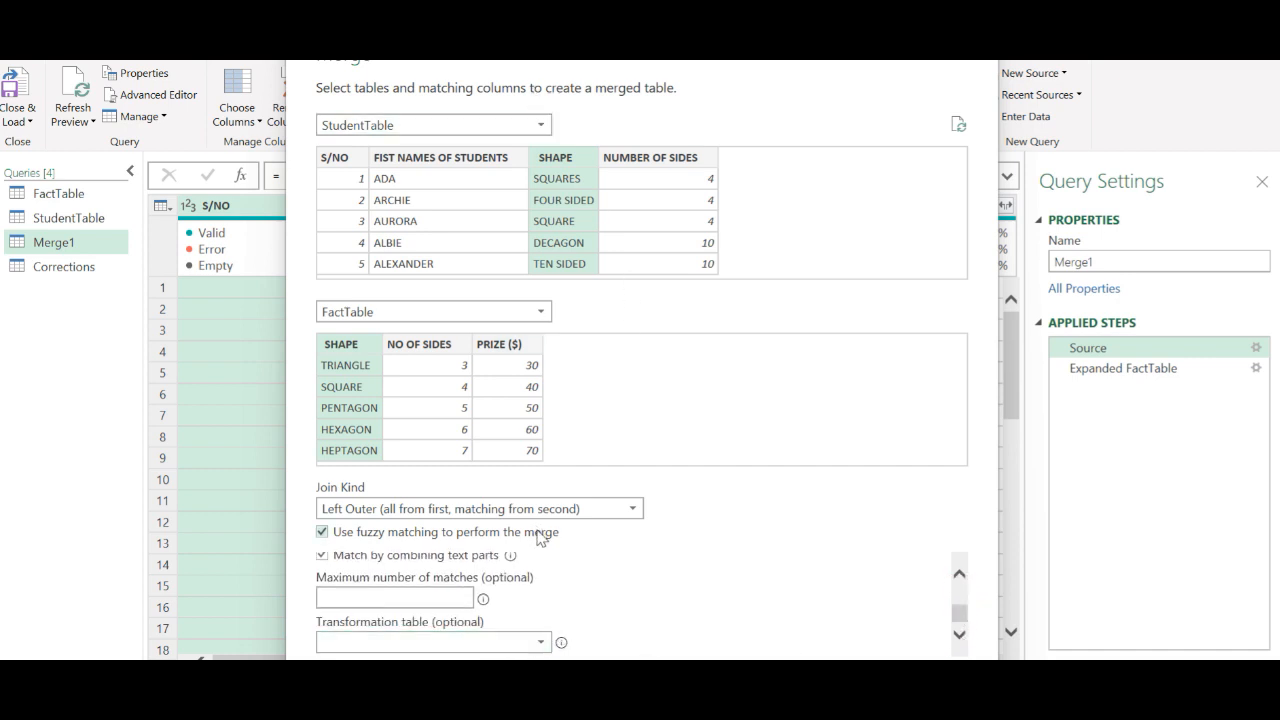
left_click(543, 645)
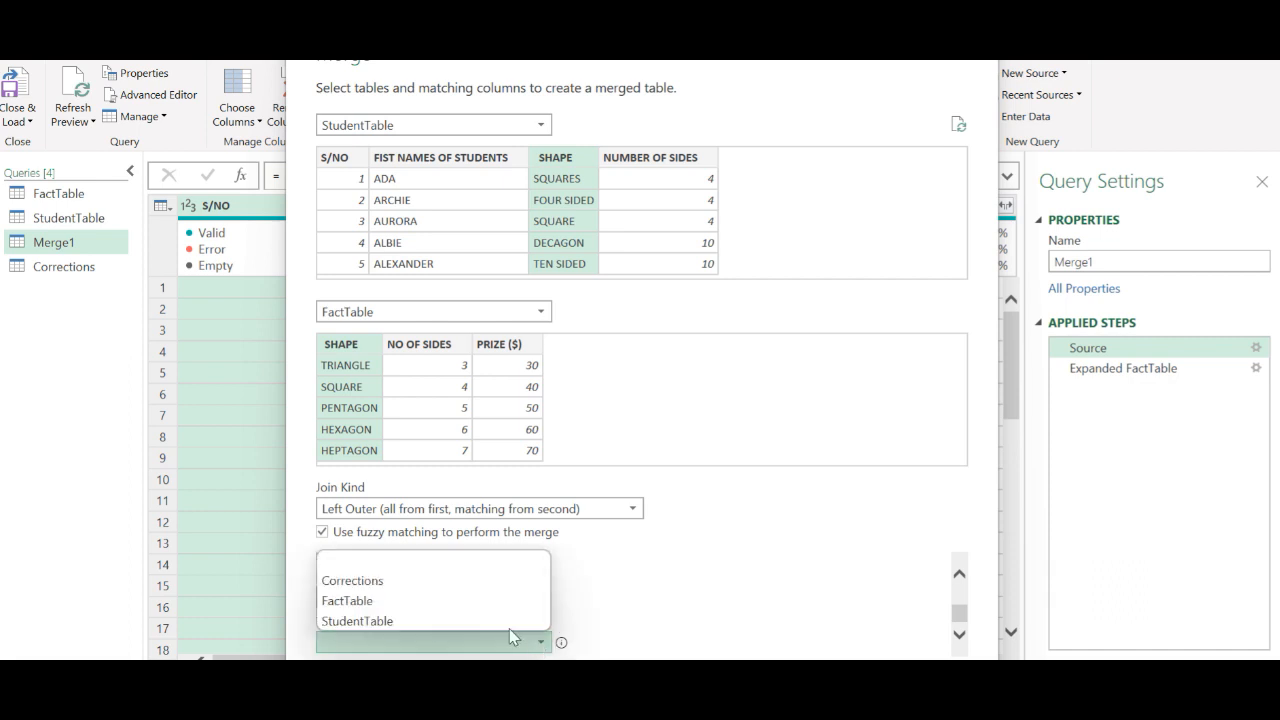
left_click(428, 579)
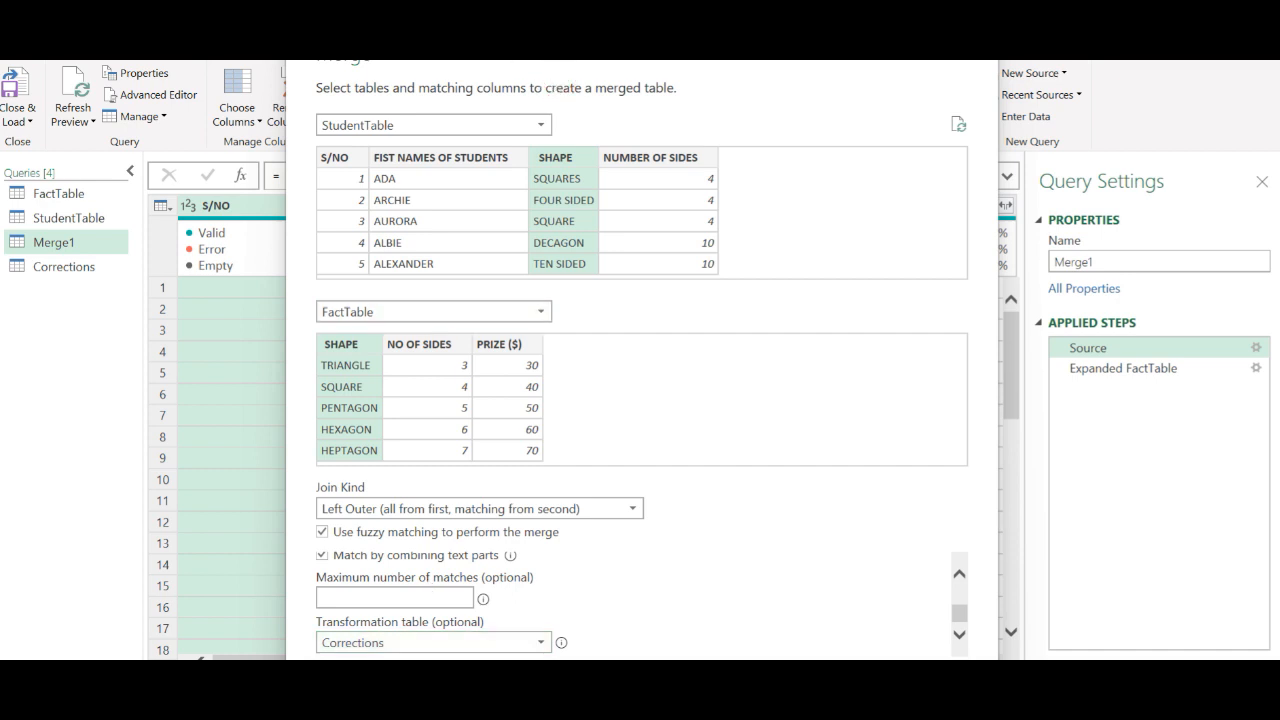
left_click_drag(620, 40, 574, 8)
left_click_drag(516, 72, 495, 18)
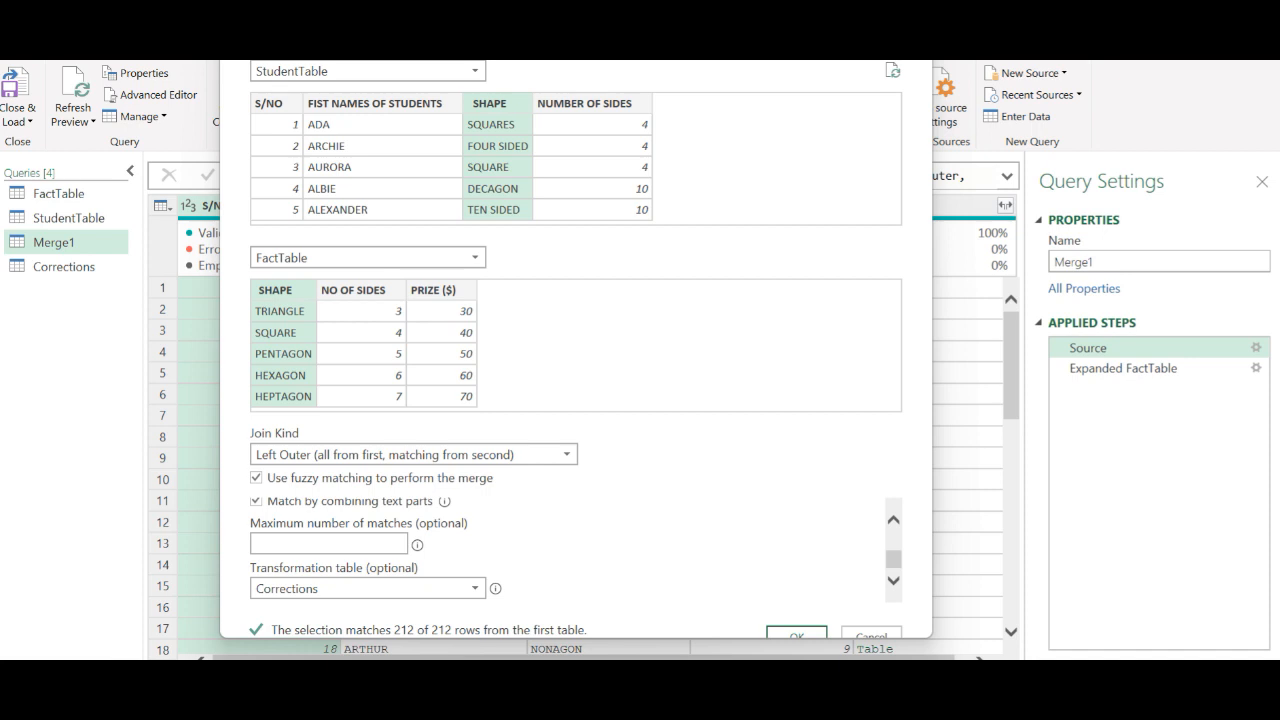
left_click_drag(632, 3, 632, 57)
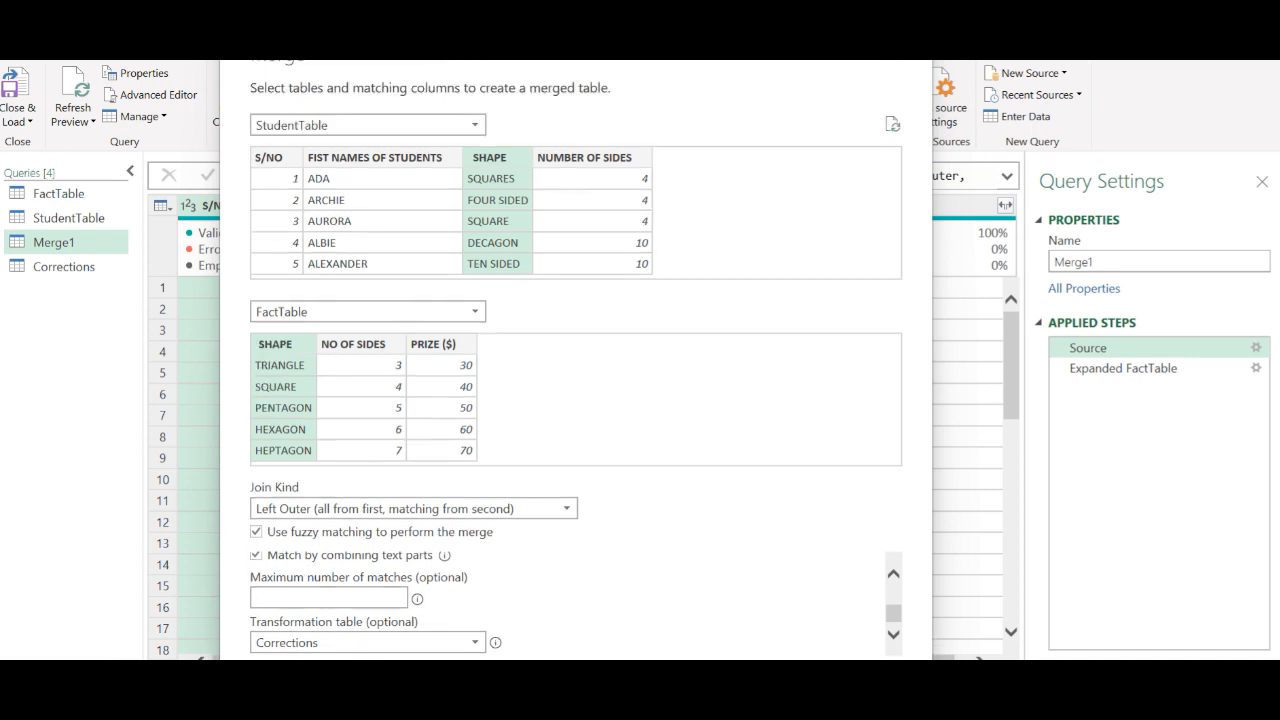
left_click(800, 698)
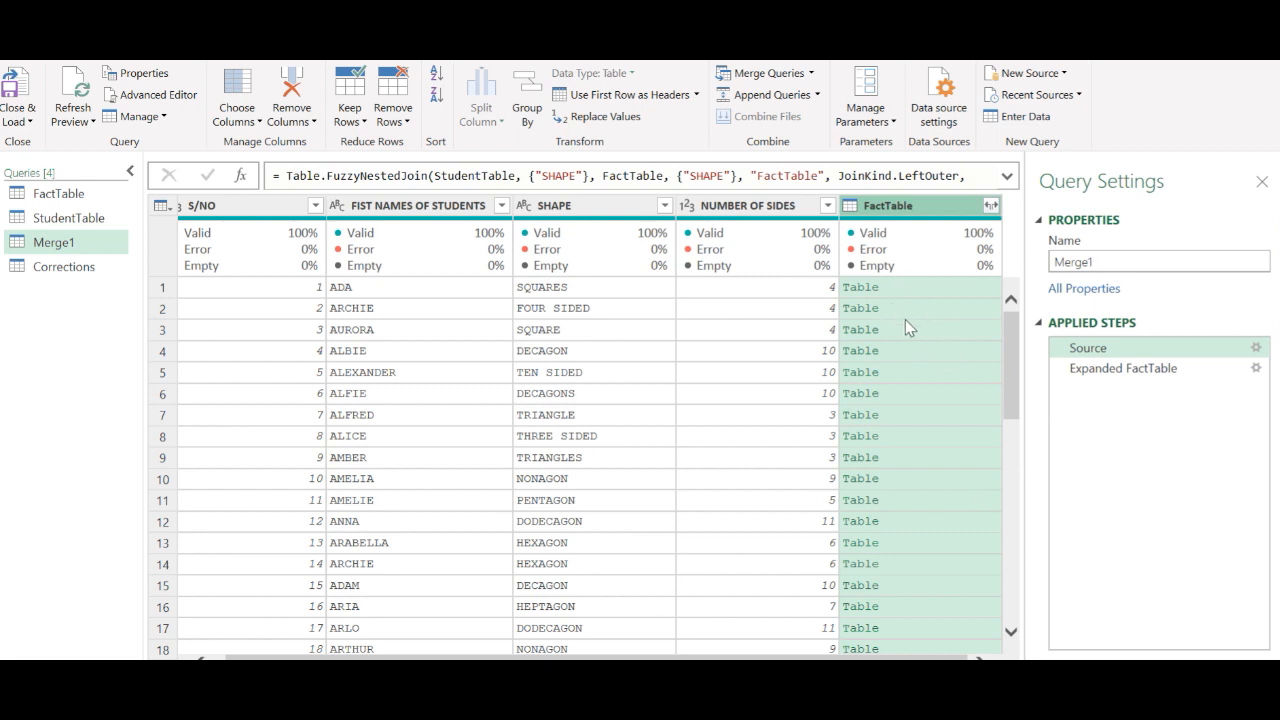
left_click(1135, 374)
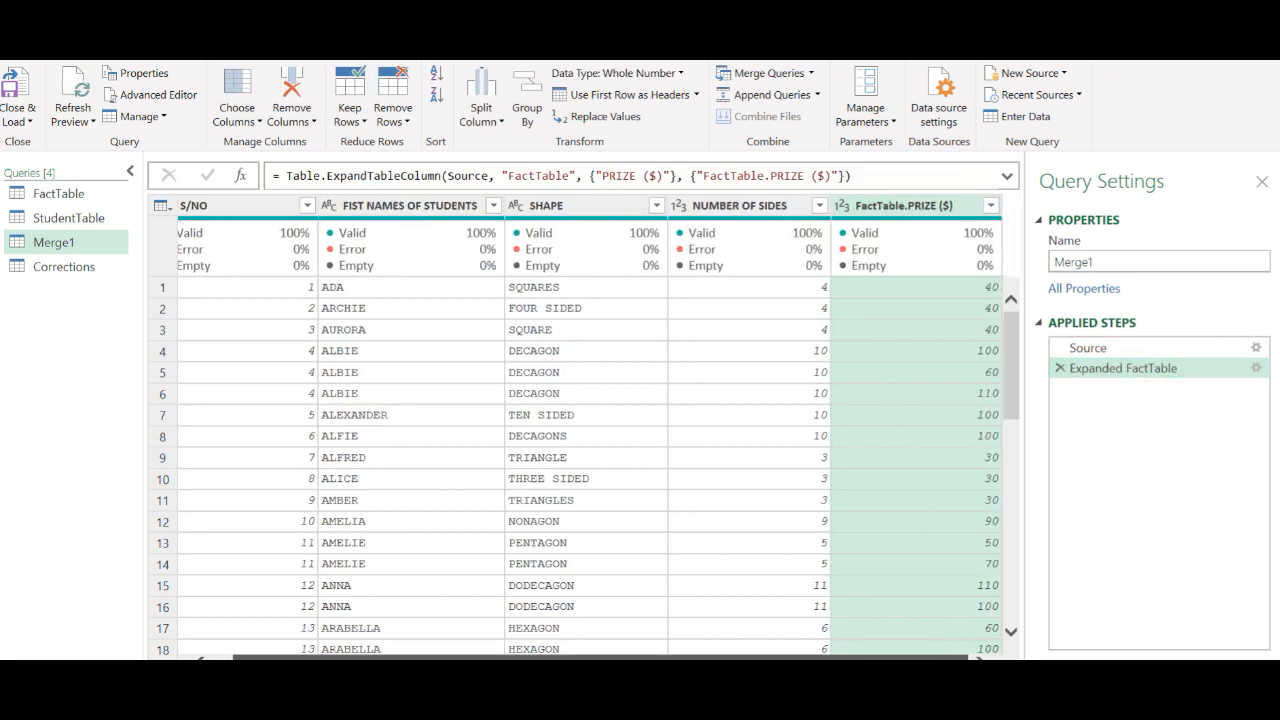
Step: Close the query settings and compare Merge1's expanded prizes with the contents of the FactTable and Corrections queries
left_click(1262, 183)
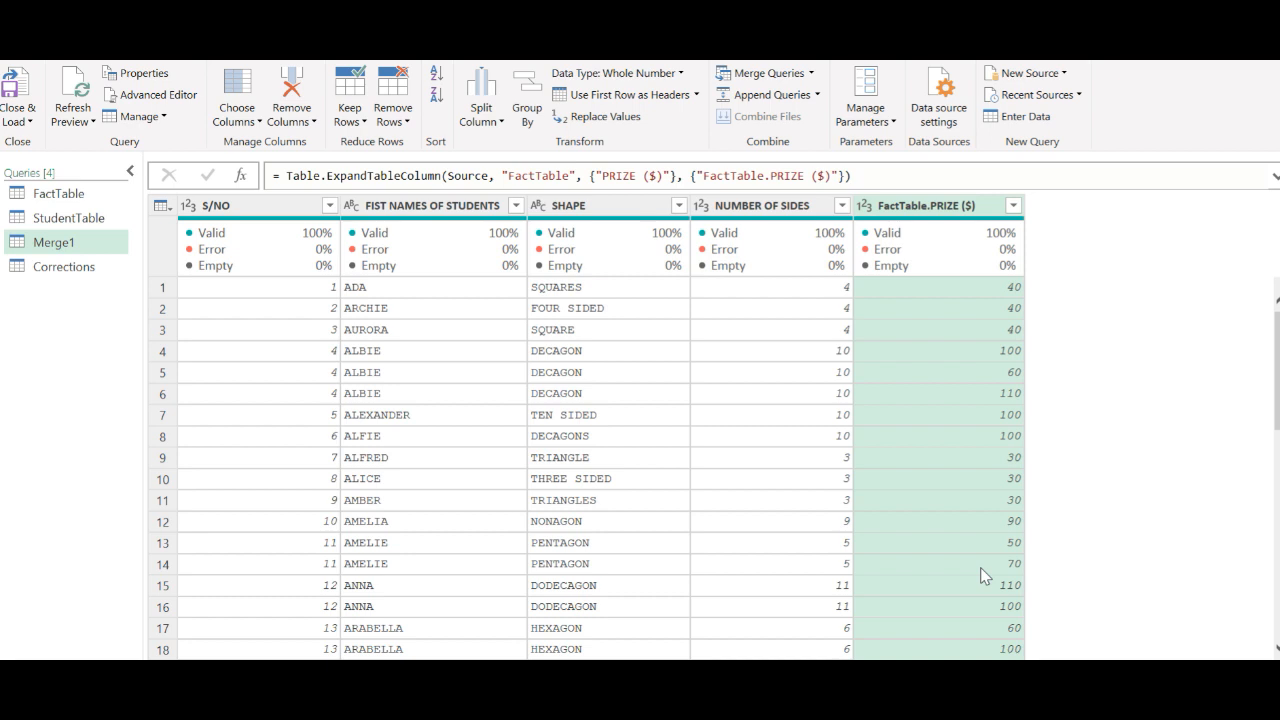
left_click(981, 567)
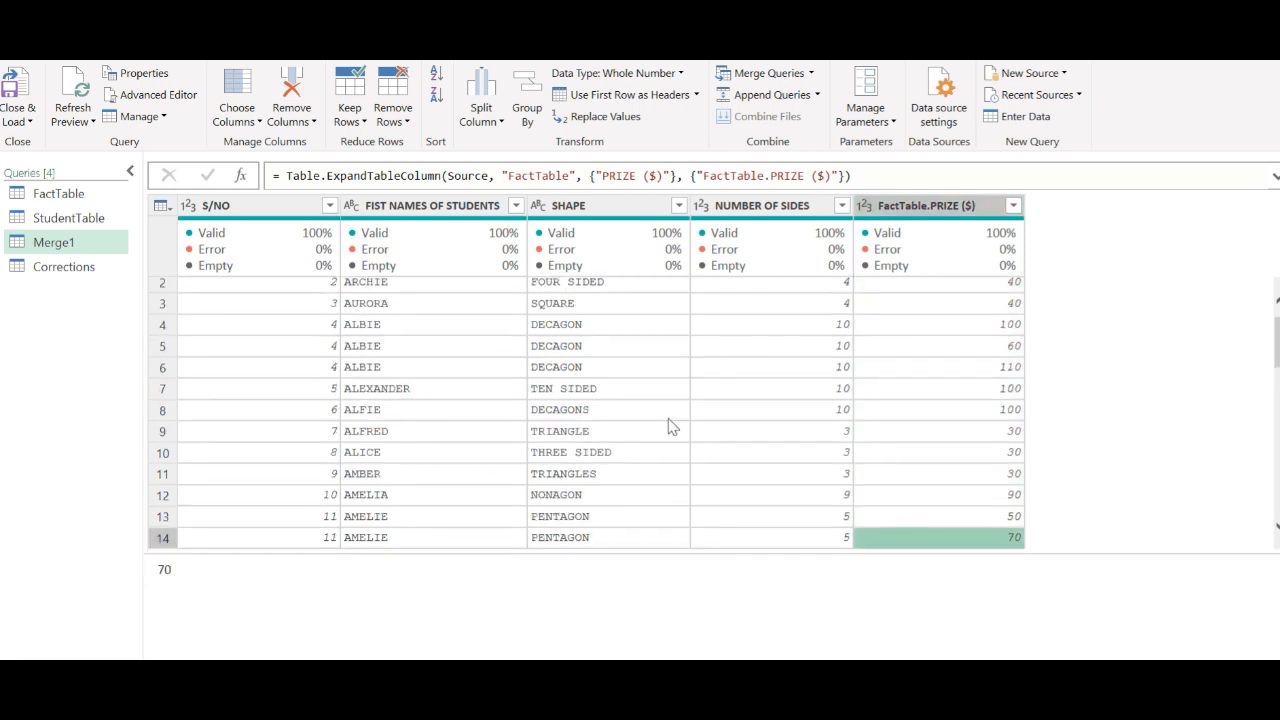
left_click(64, 194)
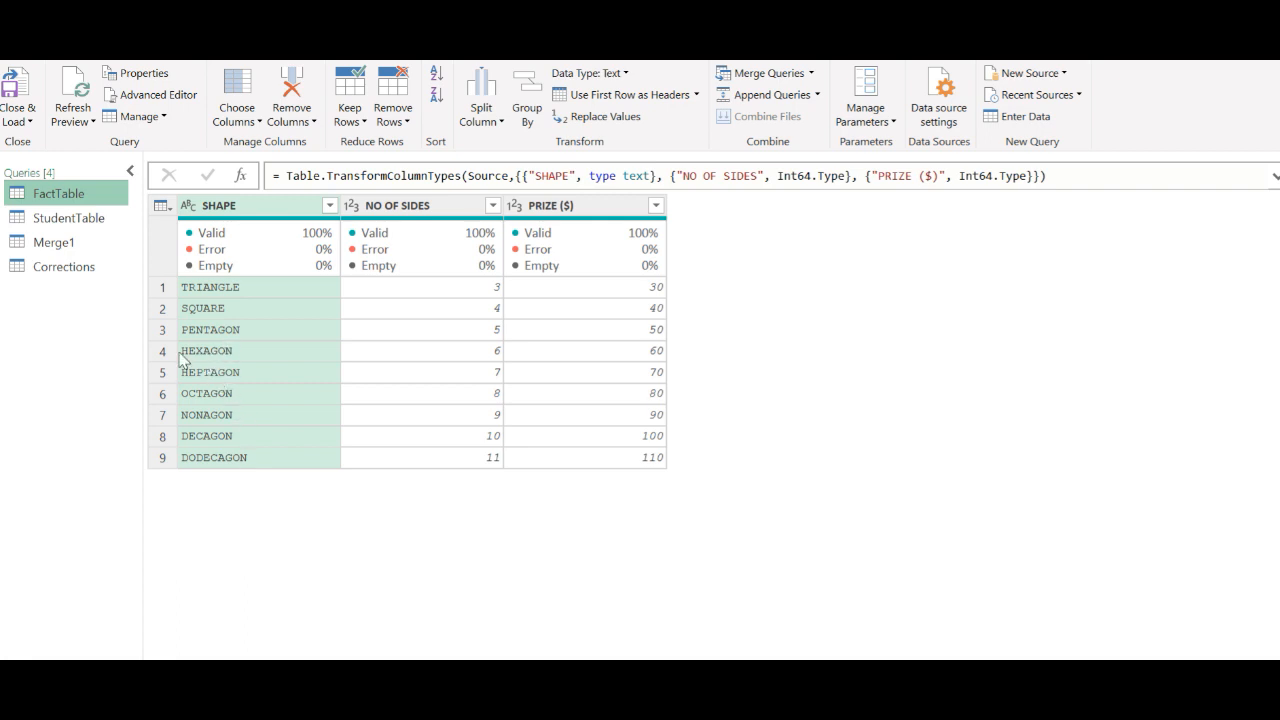
left_click(70, 274)
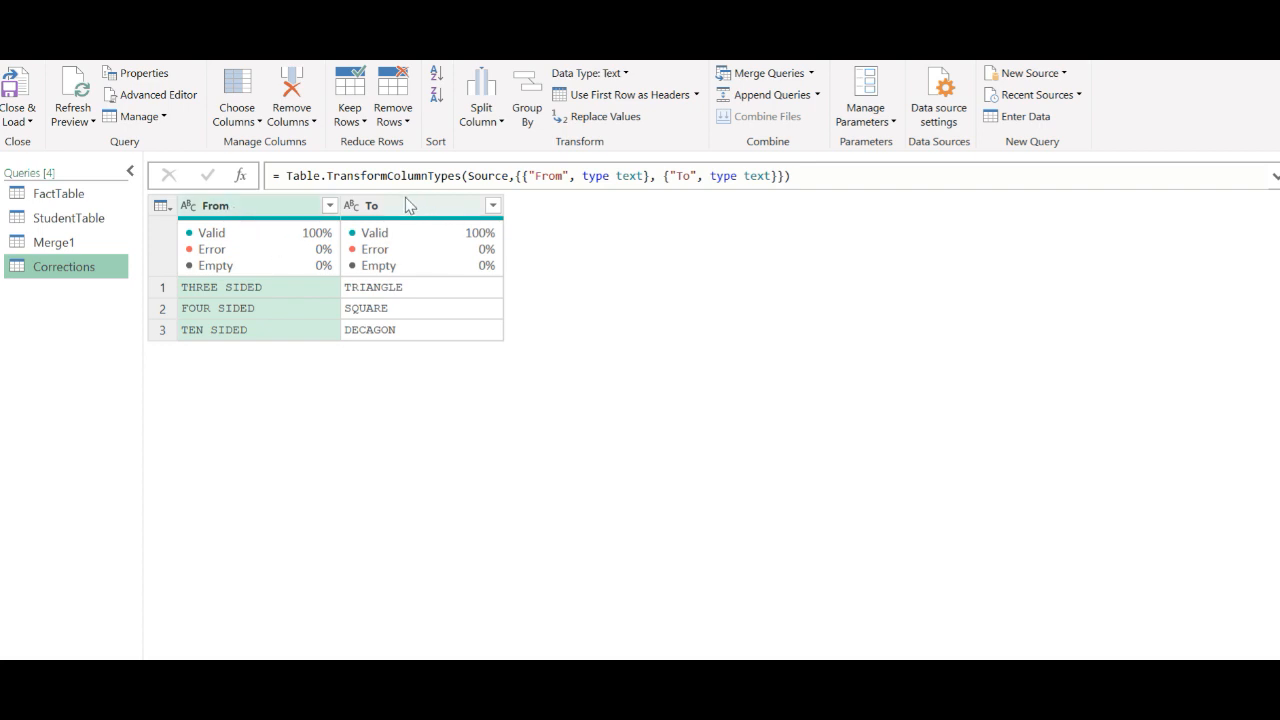
Step: Rename the expanded FactTable prize column in the Merge1 query to PRIZE($)
left_click(85, 246)
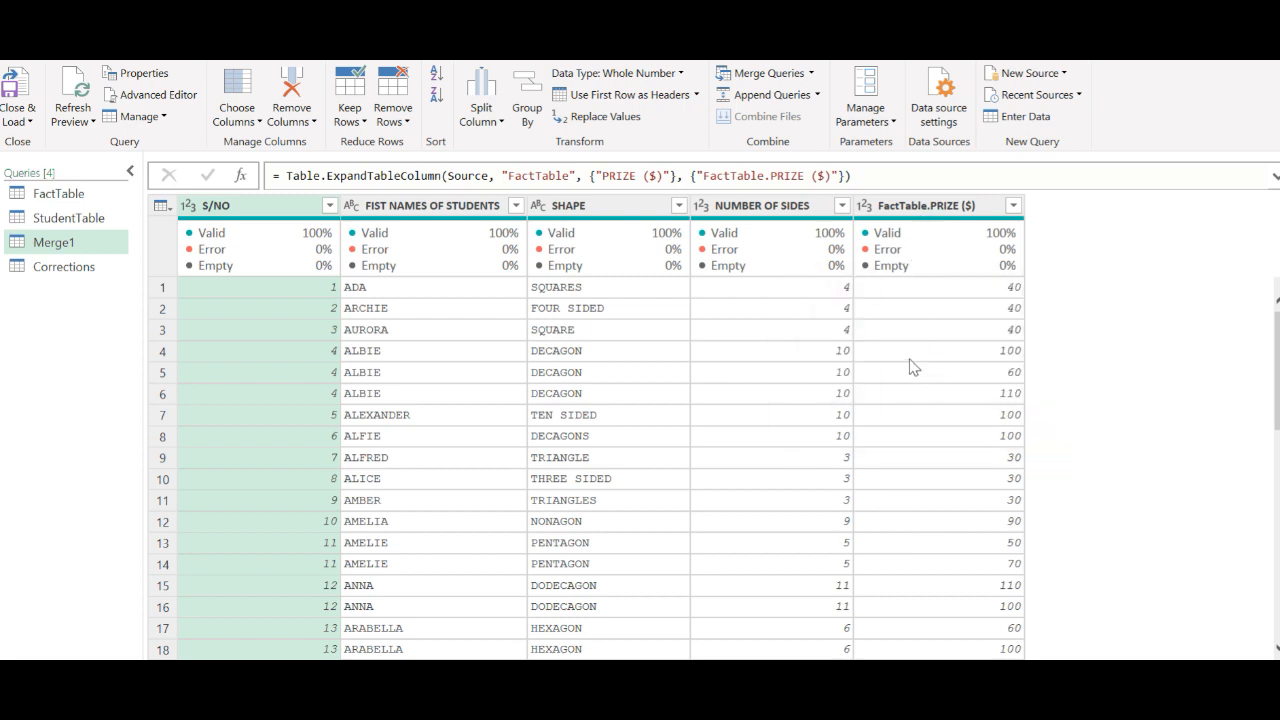
left_click(910, 206)
double_click(909, 206)
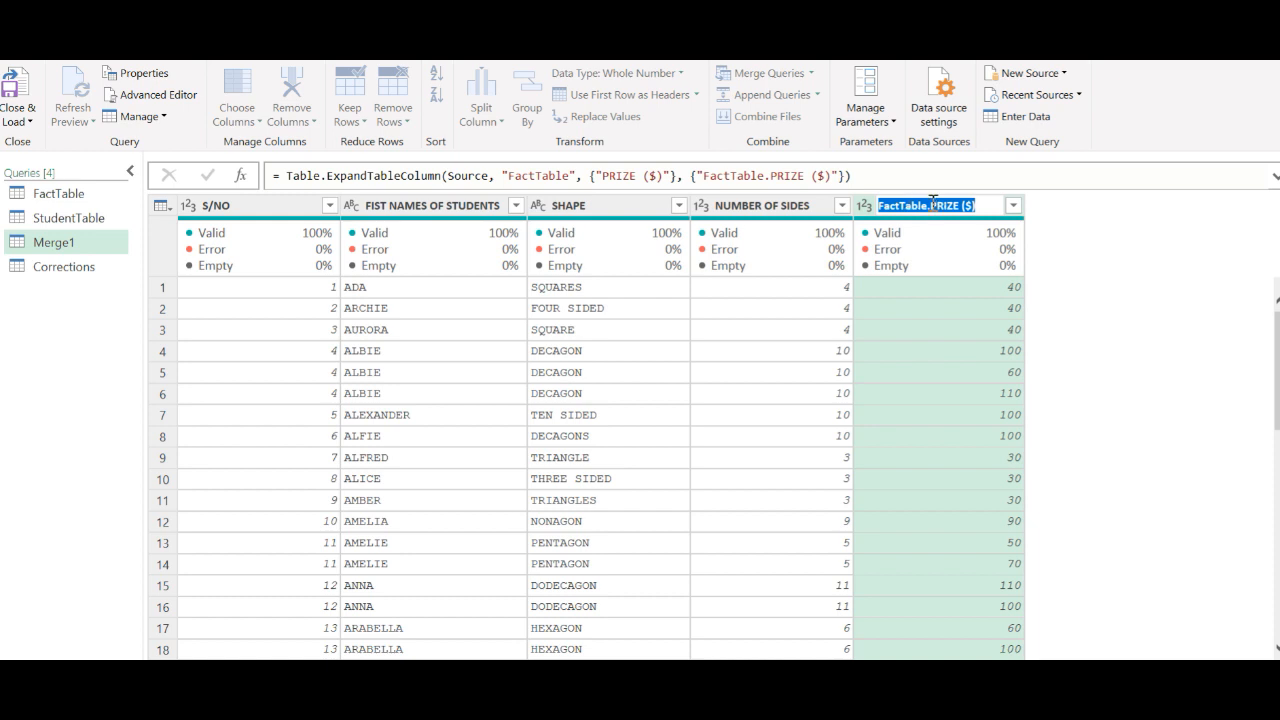
left_click(931, 206)
key("BackSpace")
key("BackSpace")
key("BackSpace")
key("BackSpace")
key("BackSpace")
key("BackSpace")
key("BackSpace")
key("BackSpace")
key("BackSpace")
key("BackSpace")
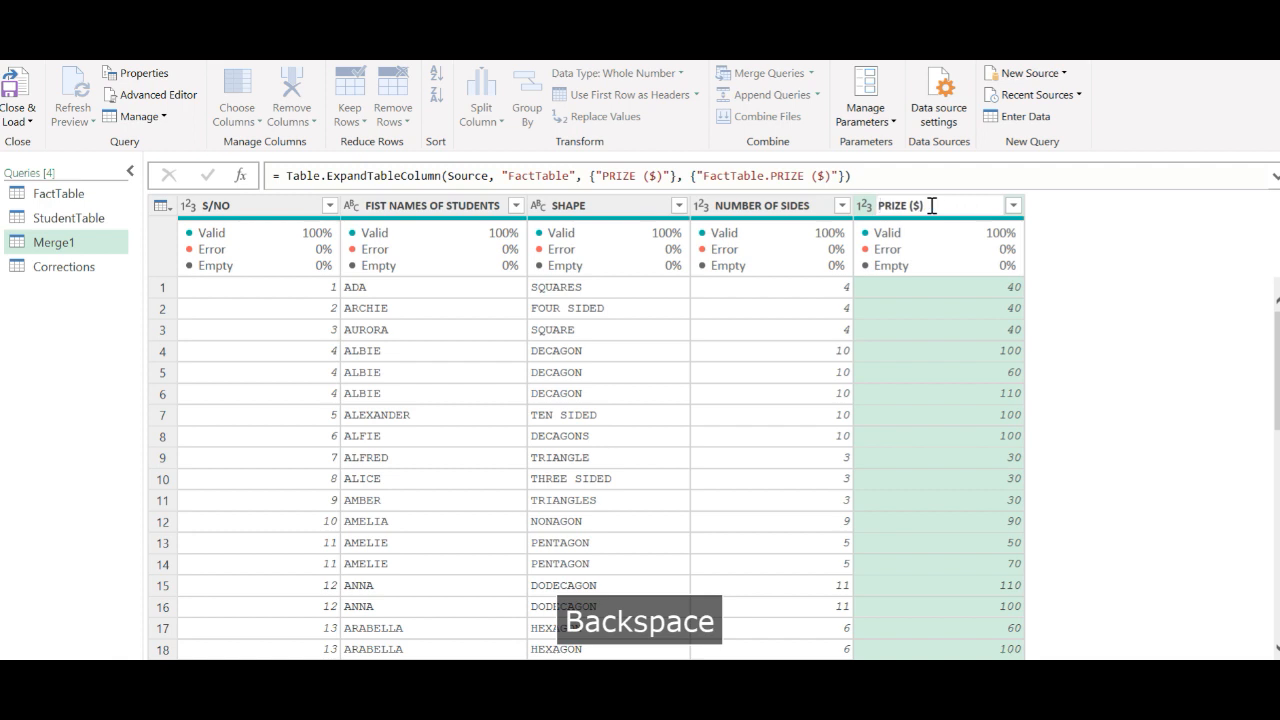
left_click(931, 205)
left_click(1108, 373)
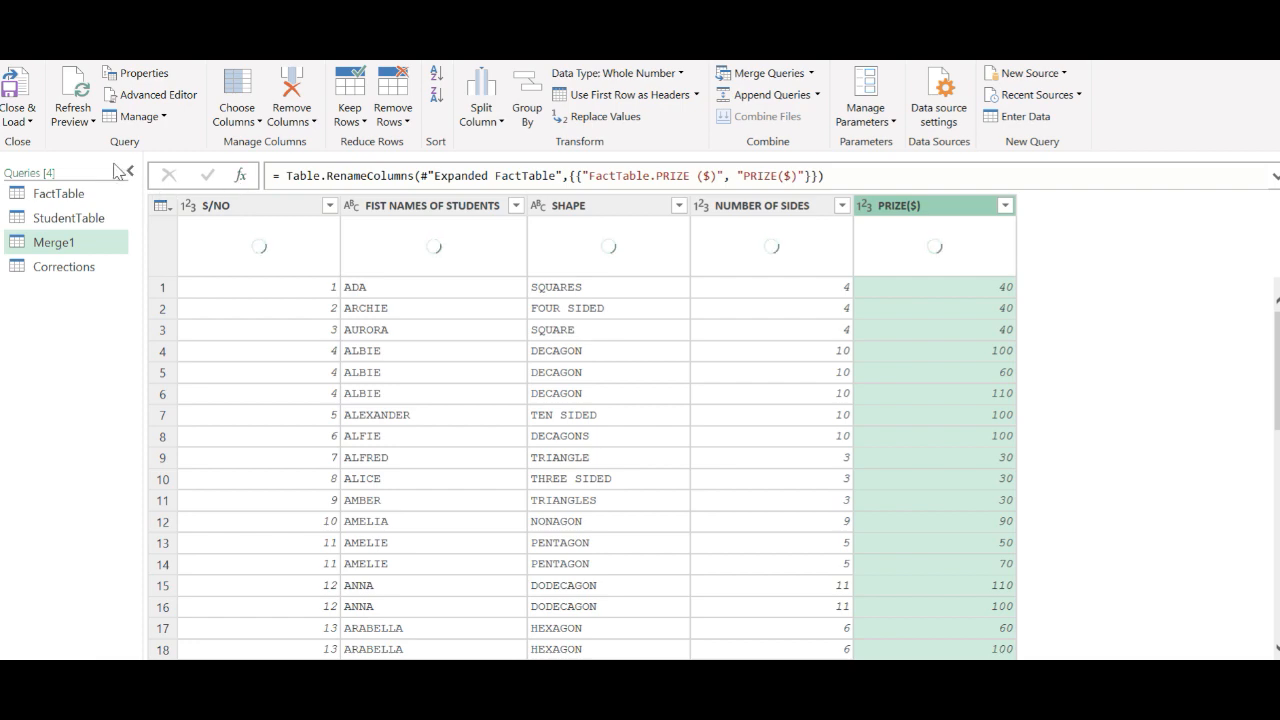
Step: Close the query editor and load the Merge1 query into Excel as a table on a new worksheet
left_click(20, 121)
left_click(30, 163)
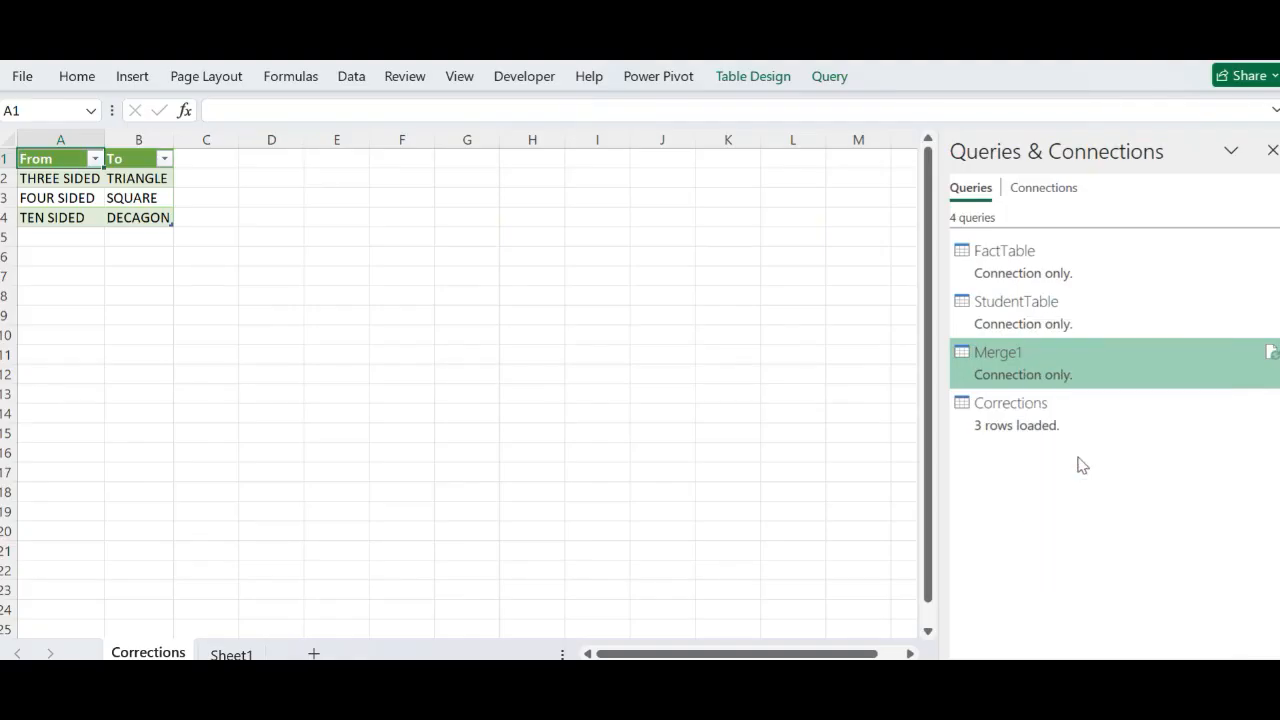
left_click(526, 232)
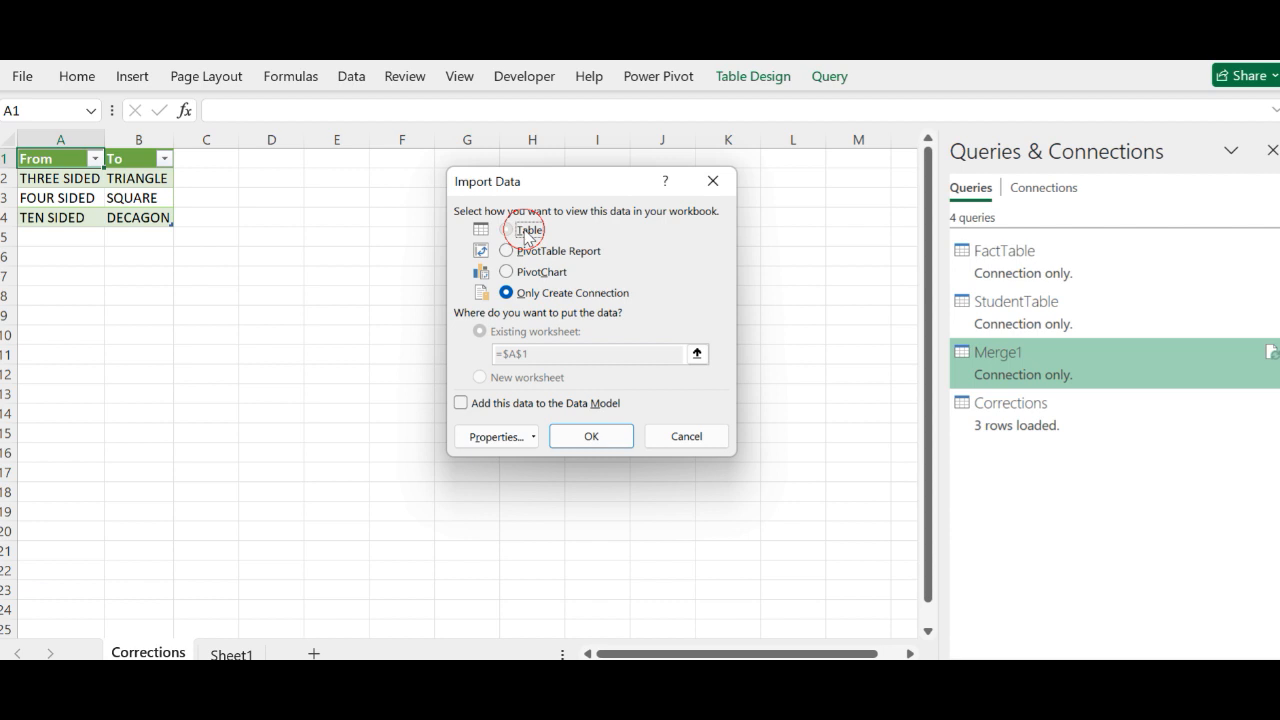
left_click(487, 378)
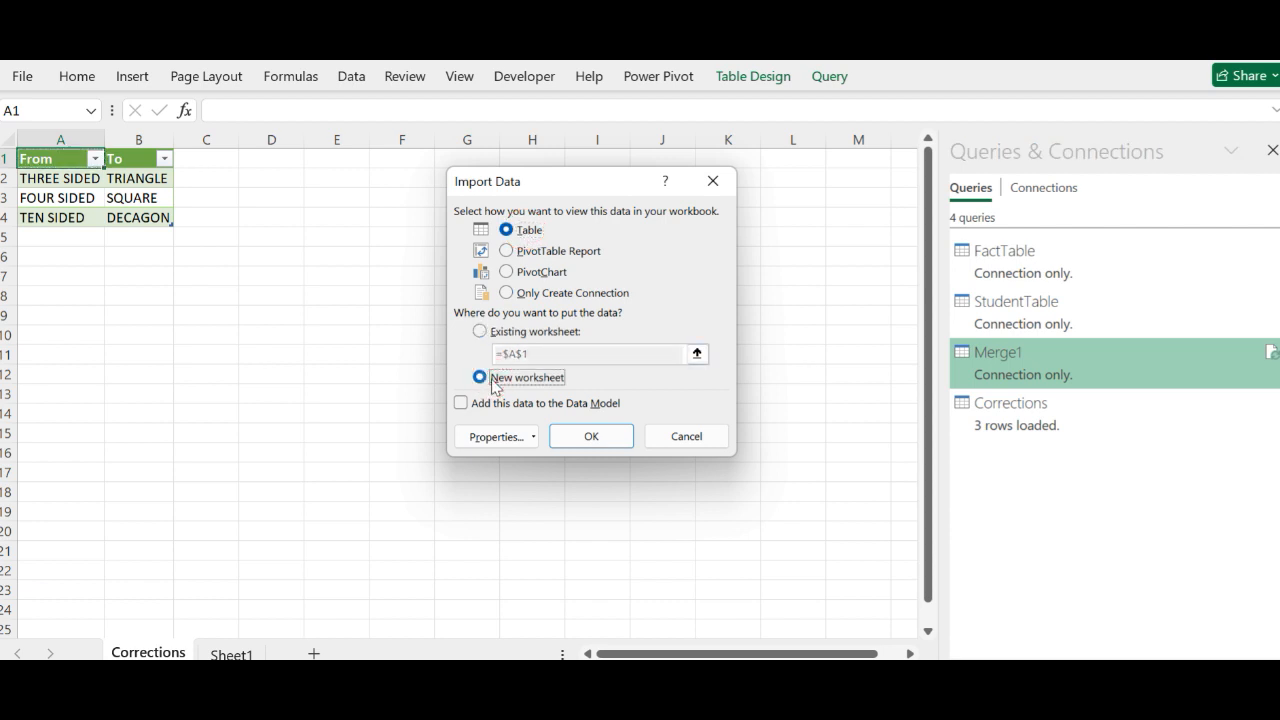
left_click(580, 438)
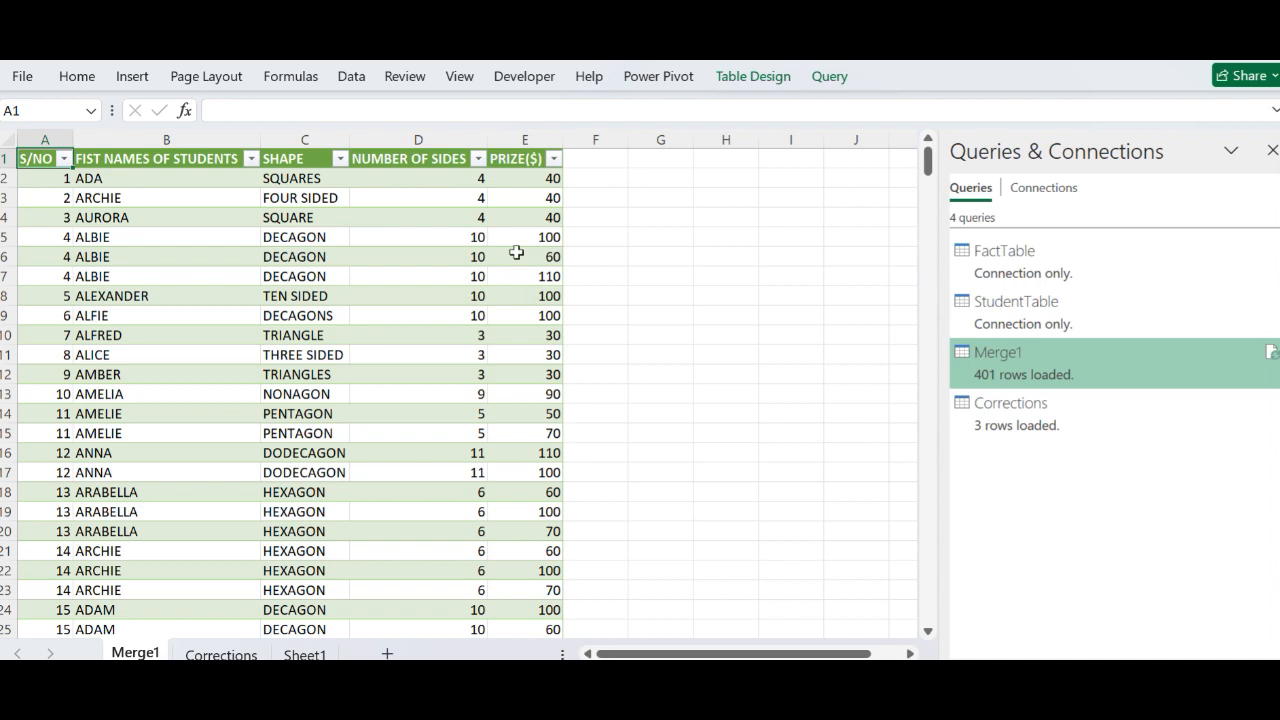
left_click(516, 253)
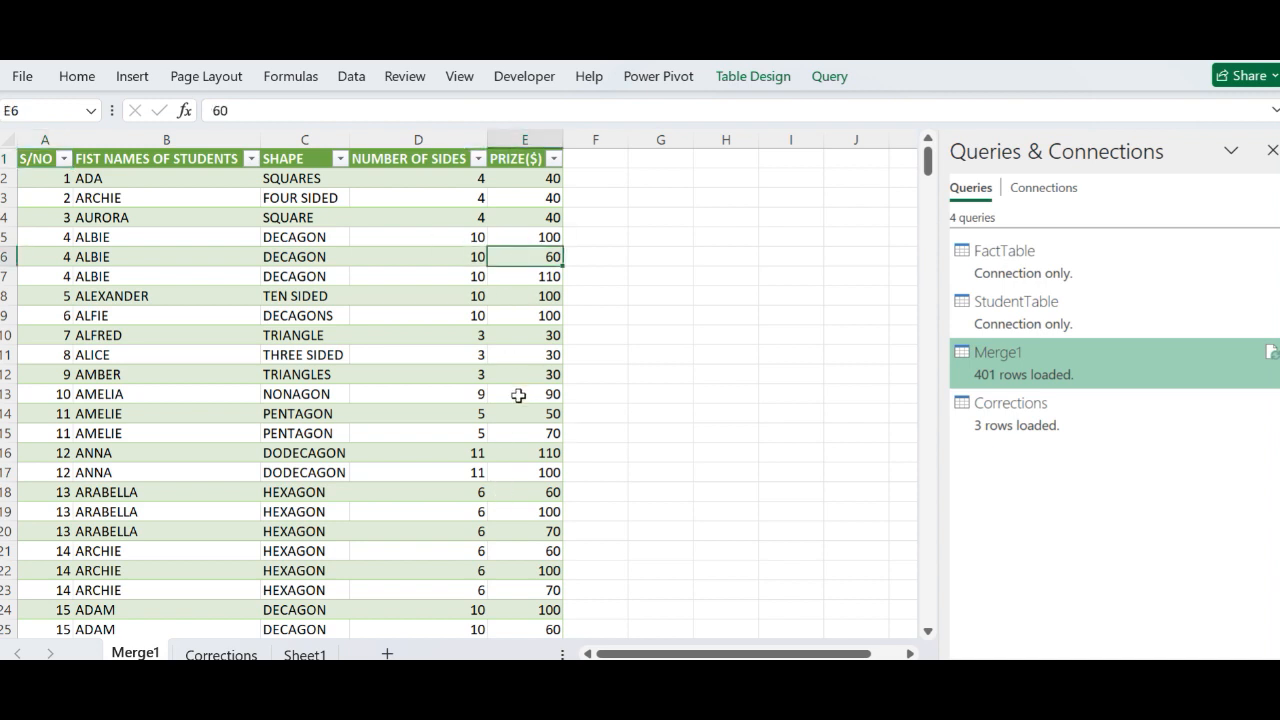